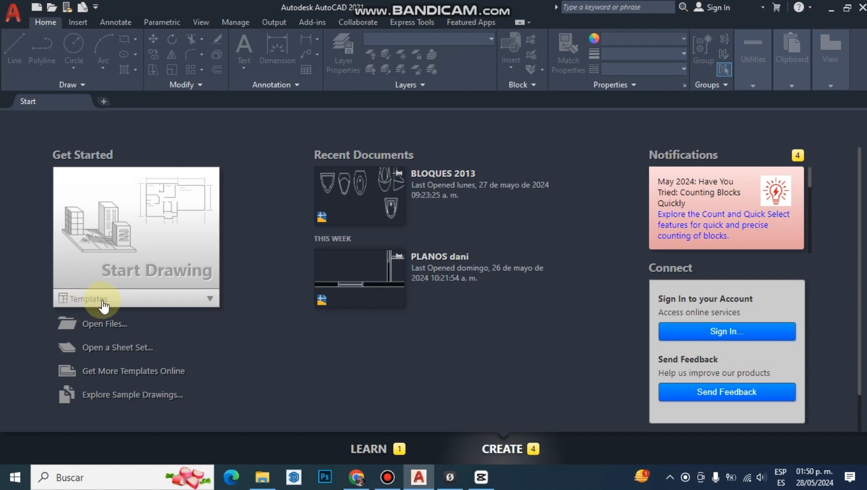
Create a new drawing from the acadiso.dwt template.
left_click(187, 304)
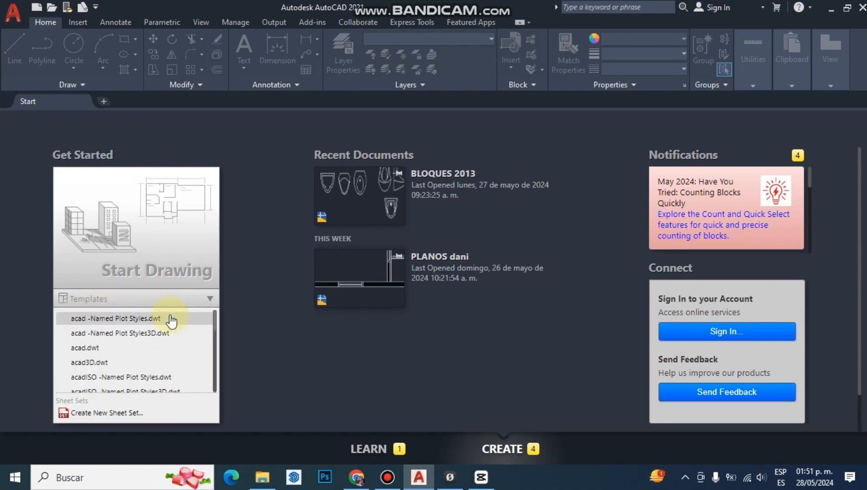
scroll(168, 329, "down", 4)
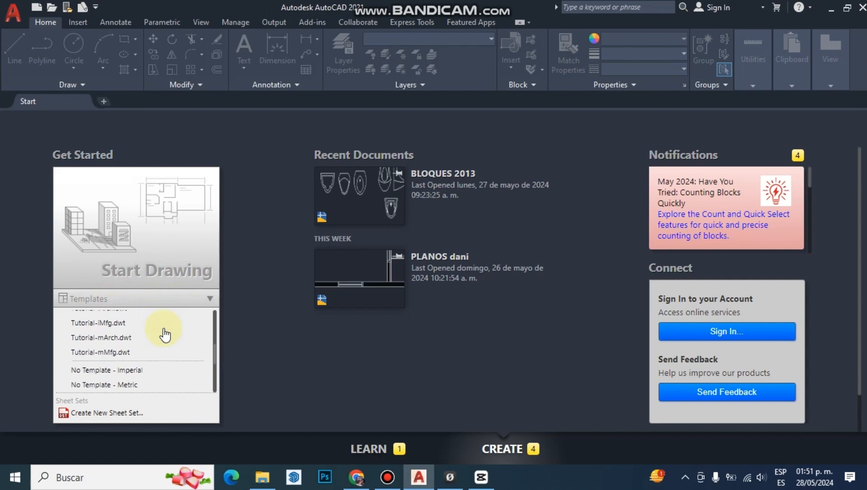
scroll(155, 357, "up", 2)
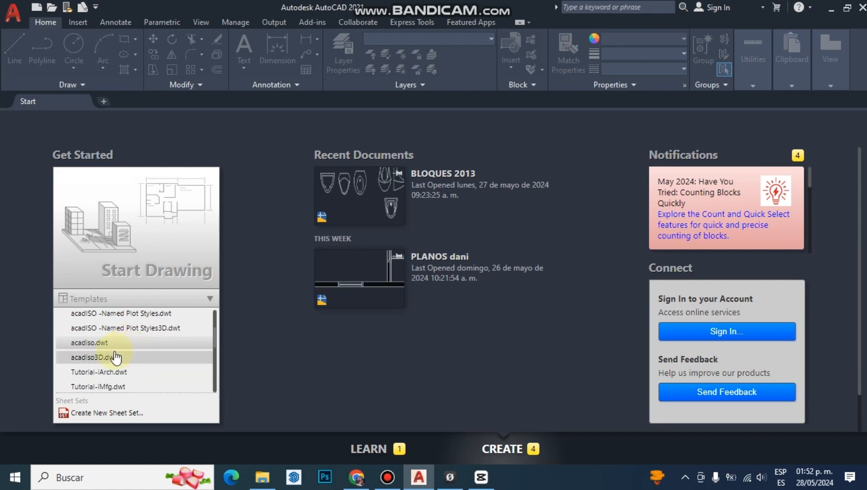
left_click(89, 344)
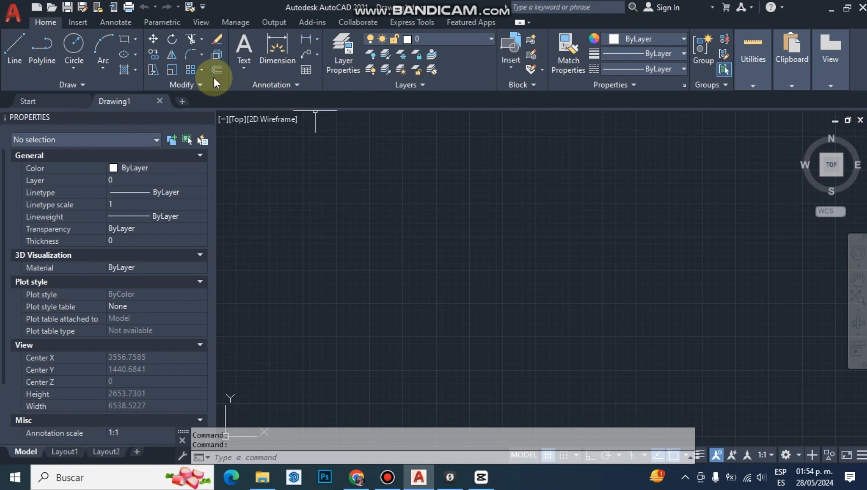
left_click(84, 24)
left_click(110, 24)
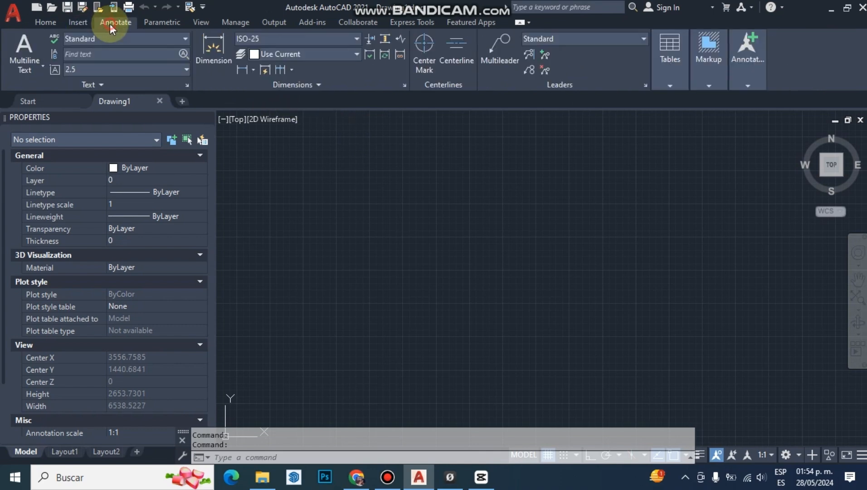
left_click(149, 22)
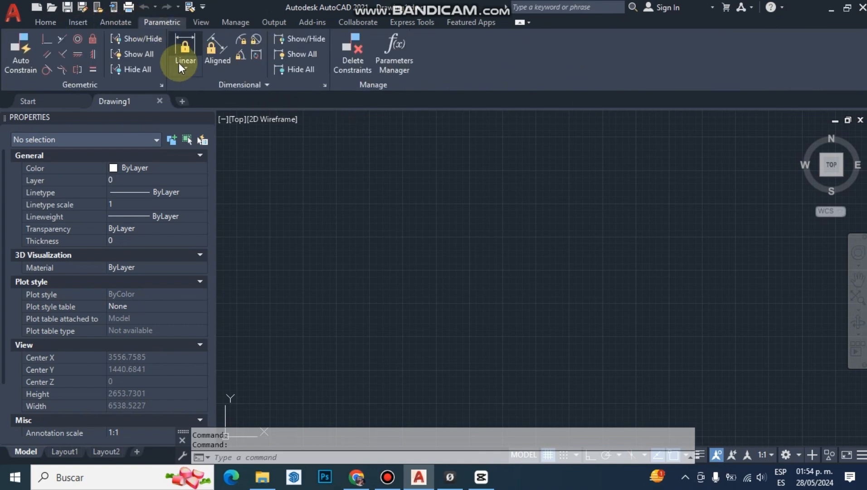
left_click(46, 23)
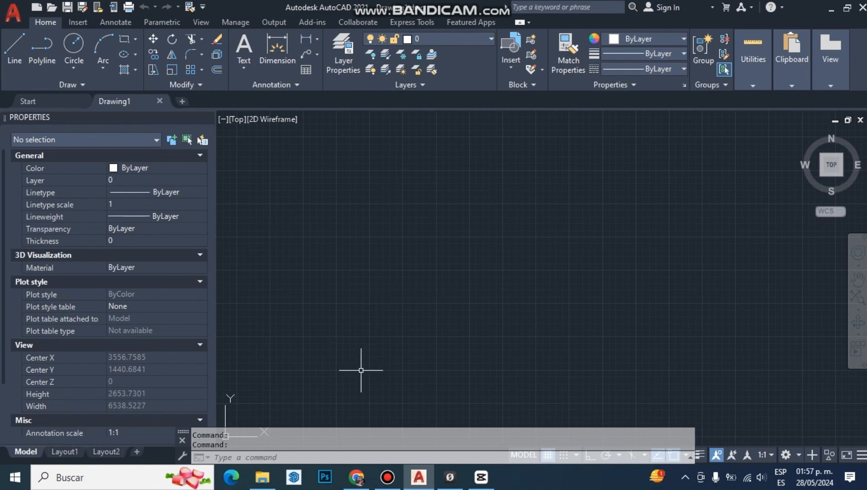
Run the -DWGUNITS command and set the drawing's length unit to meters with option 6.
left_click(514, 350)
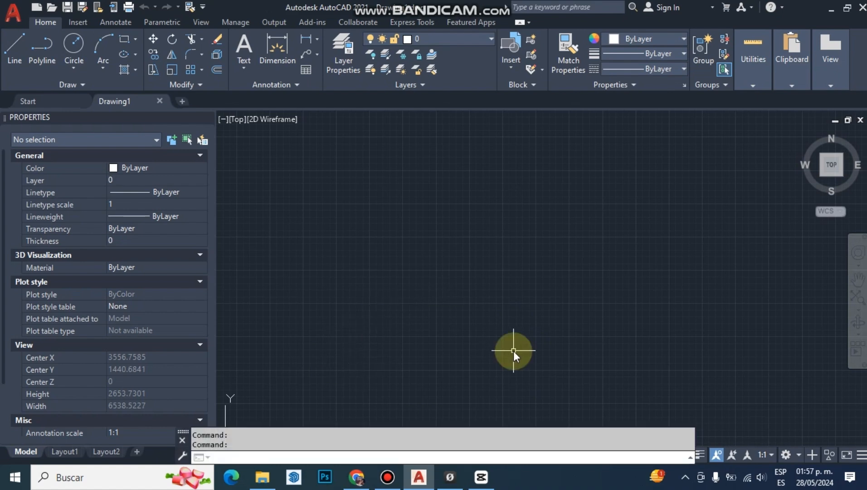
type("-dwgunits")
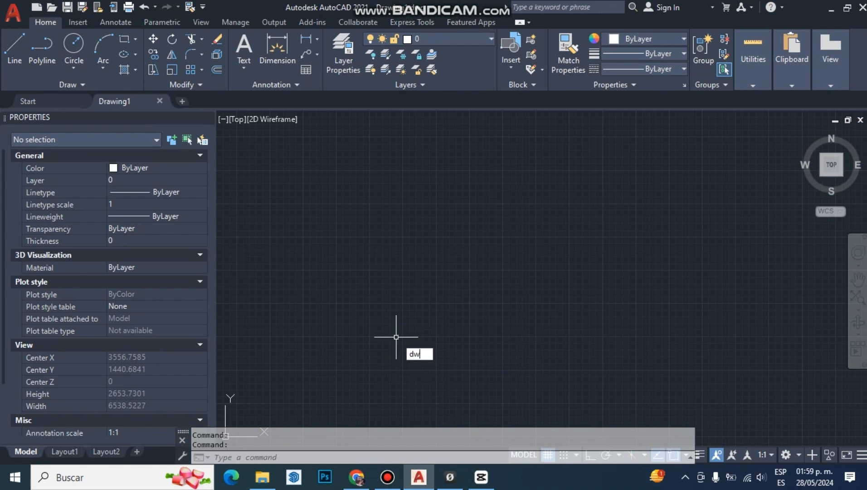
key("Return")
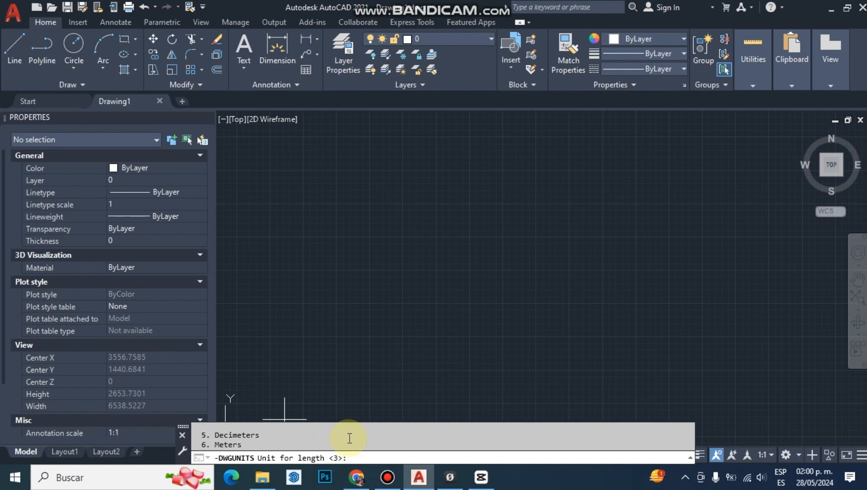
left_click_drag(352, 422, 360, 352)
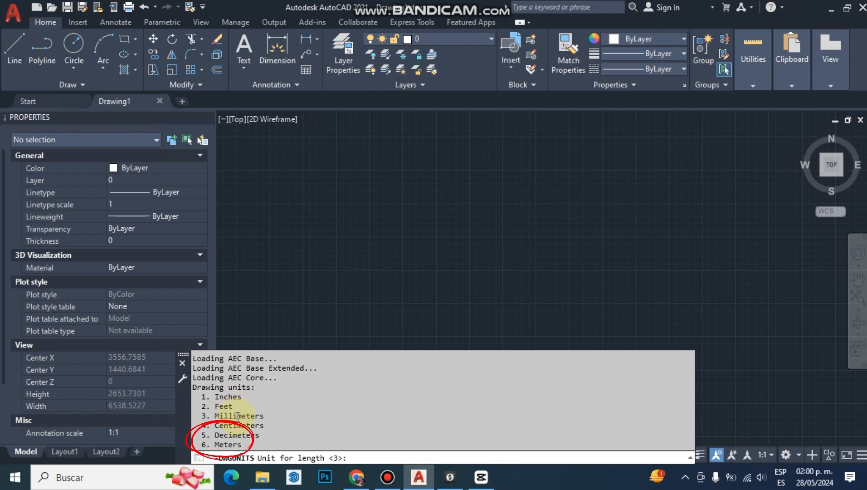
type("6")
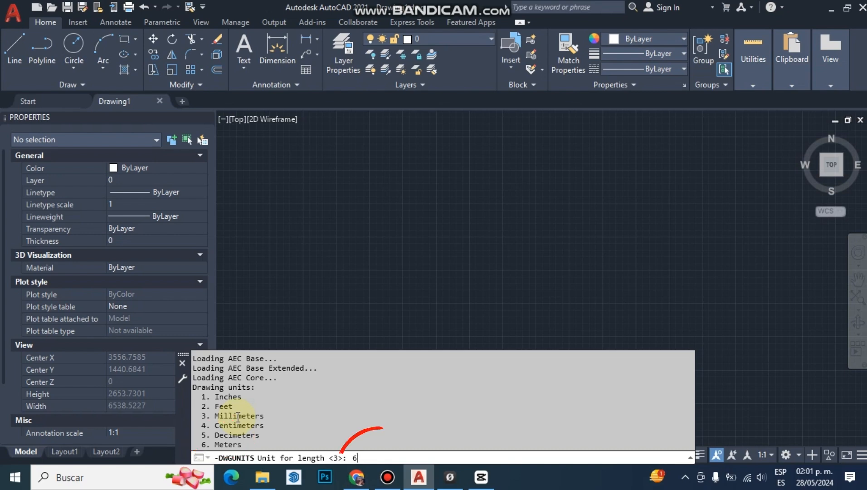
key("Return")
Set the linear display format to decimal with option 2 and accept the default display precision of 4.
type("4")
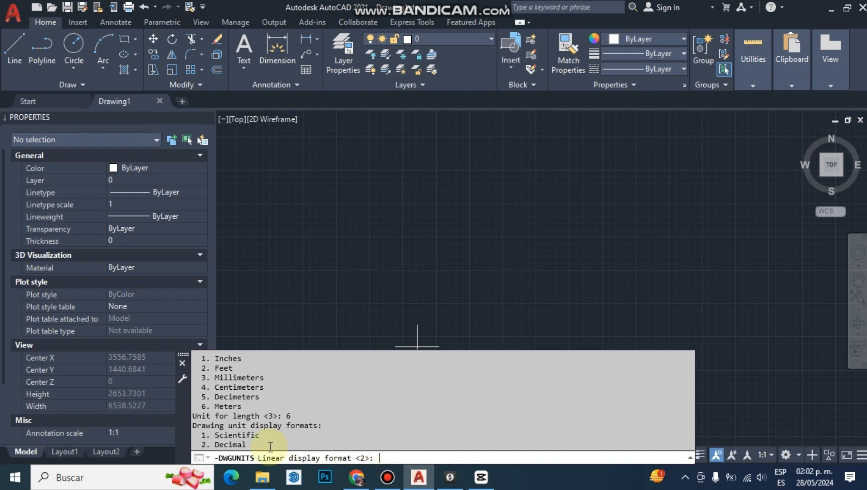
type("2")
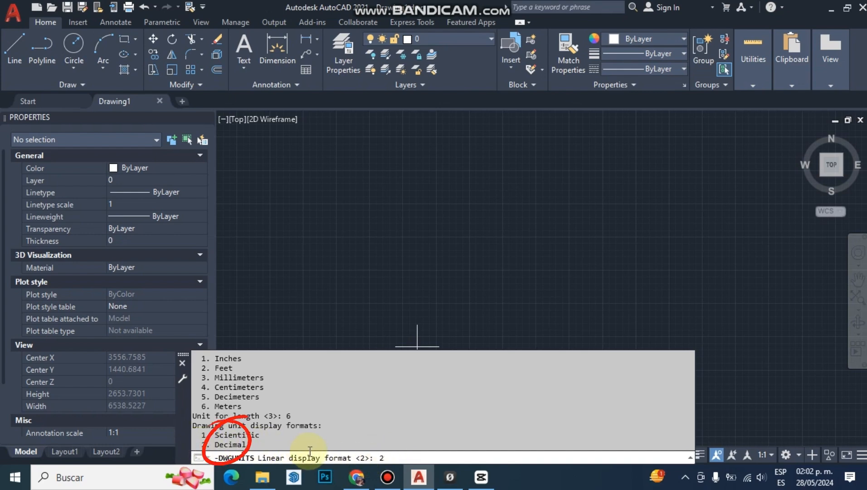
key("Return")
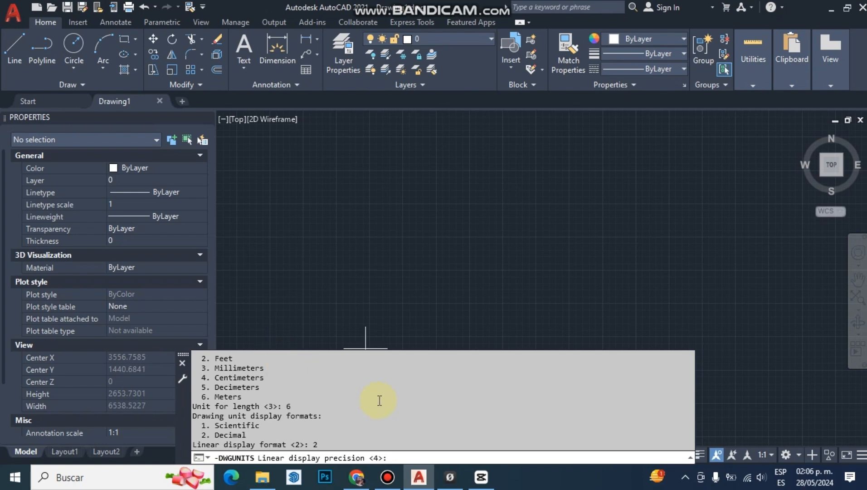
key("Return")
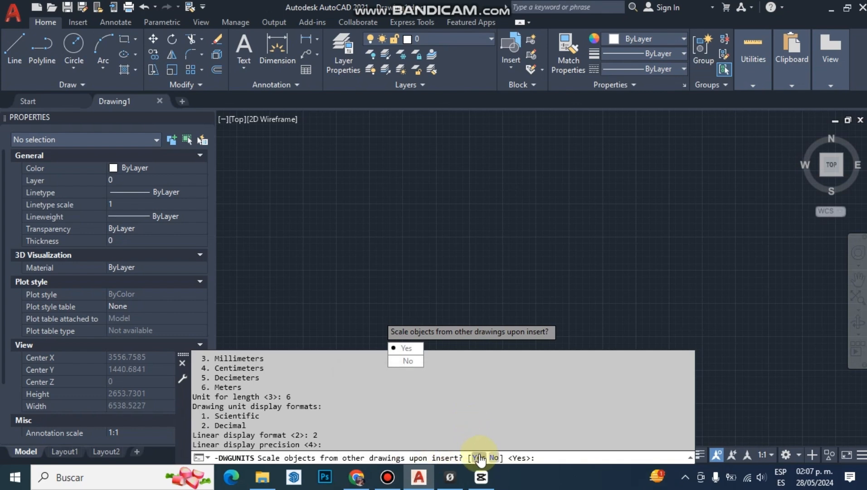
Answer Yes to scaling inserted objects and matching INSUNITS, and No to scaling objects in the current drawing.
type("Y")
key("Return")
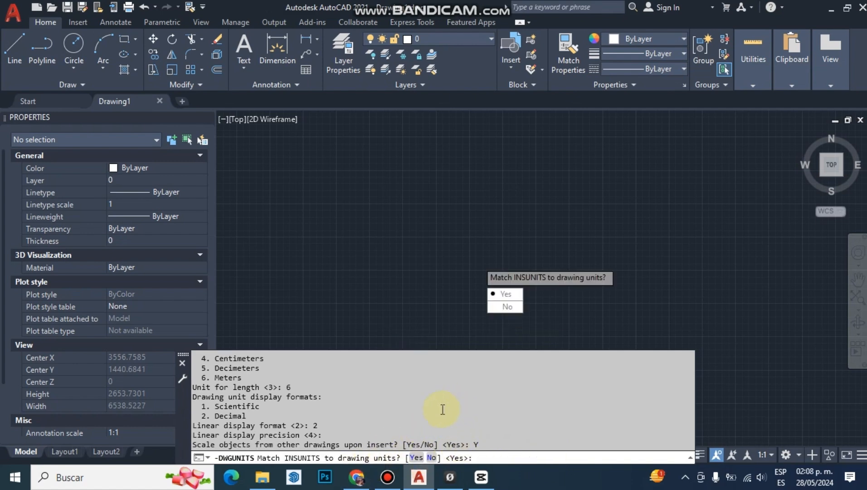
left_click(416, 458)
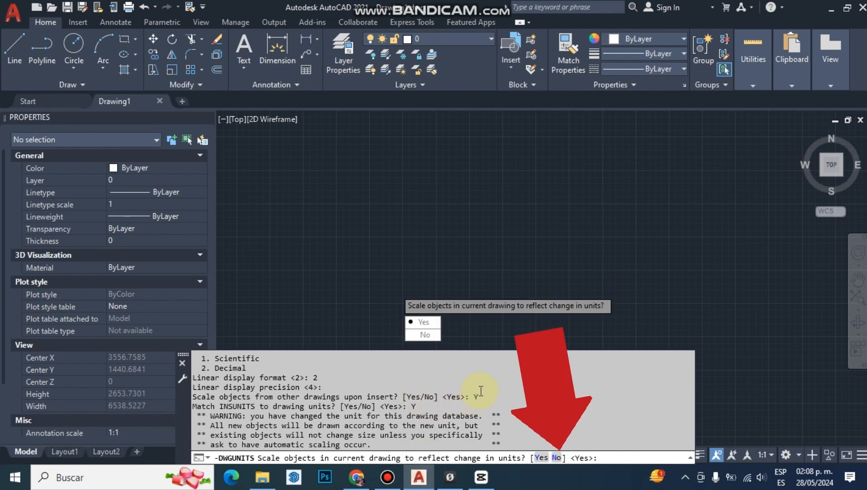
left_click(556, 457)
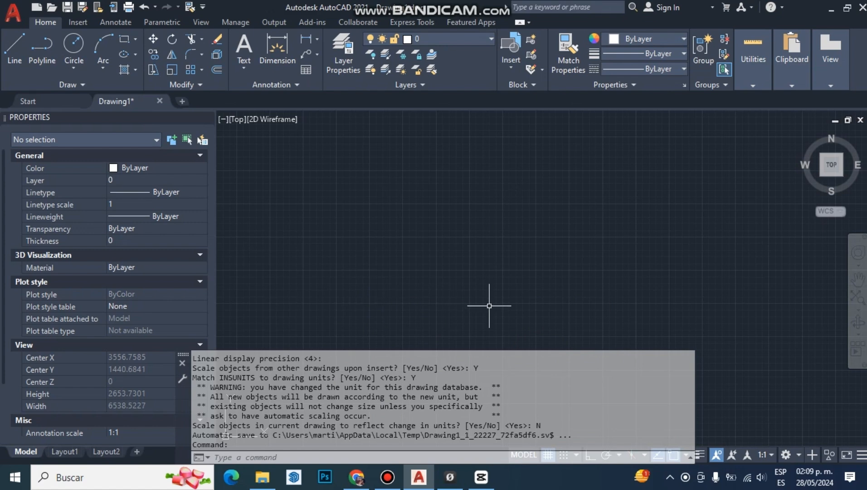
left_click(530, 309)
left_click(463, 261)
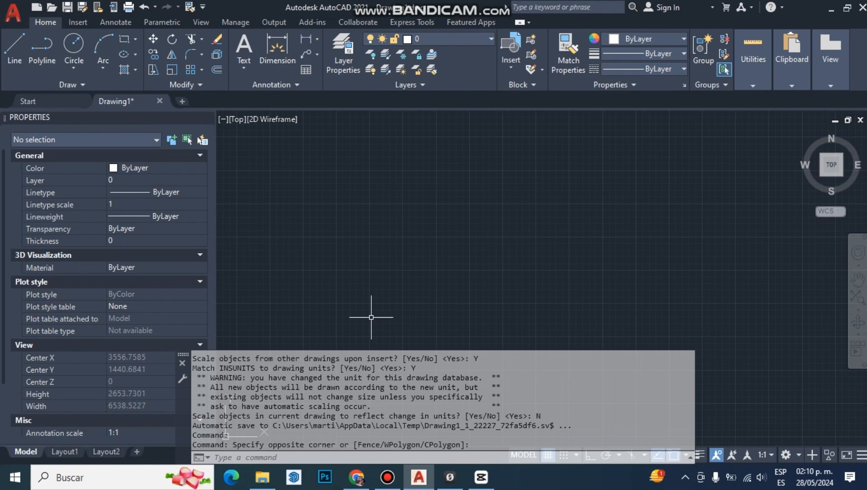
key("Escape")
key("Escape")
key("Escape")
key("Escape")
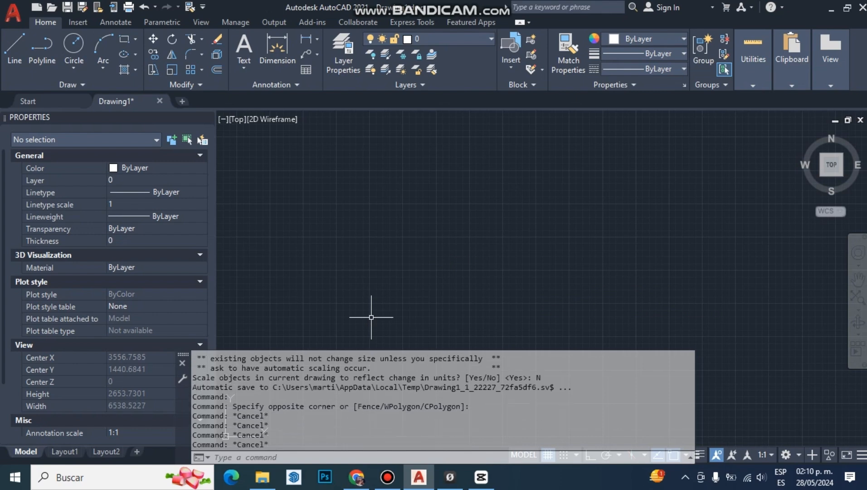
type("DWGu")
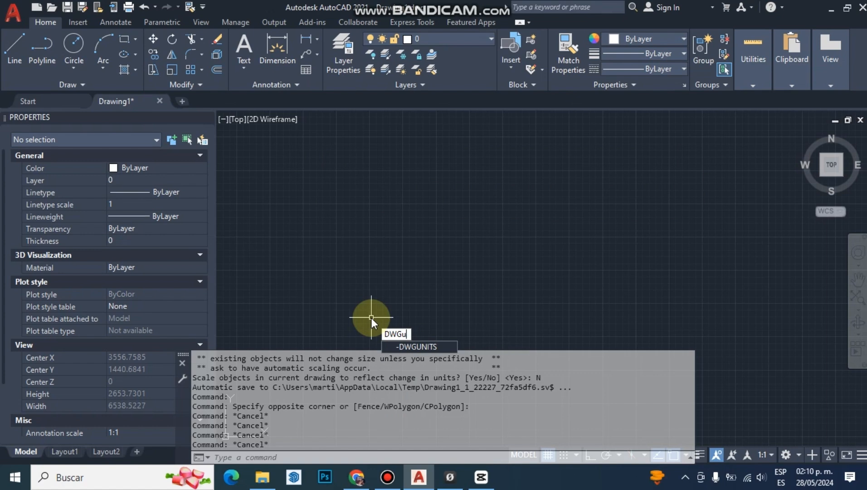
left_click(407, 346)
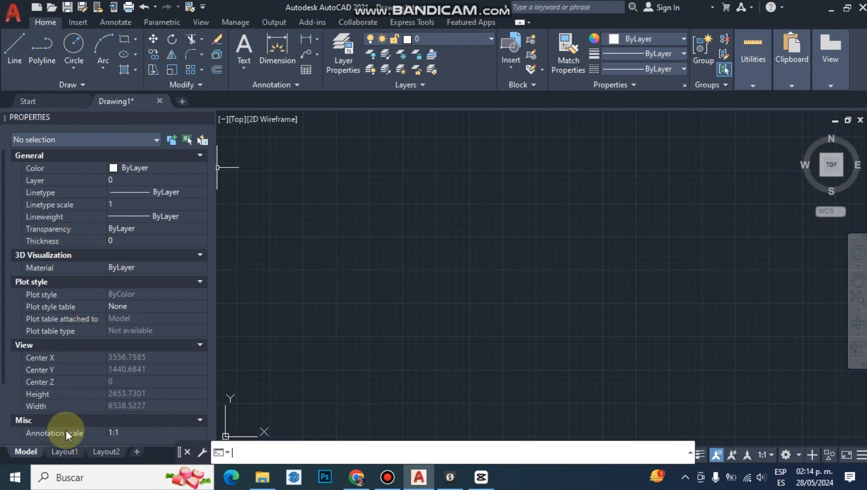
mouse_move(61, 451)
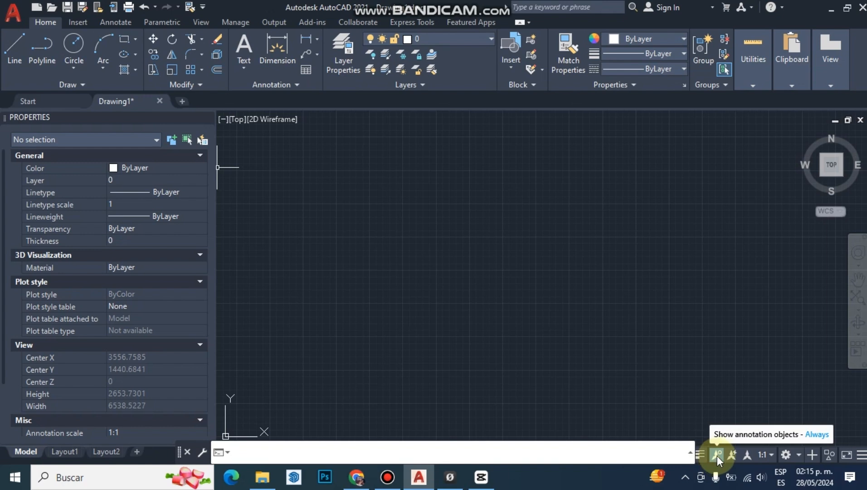
left_click(860, 459)
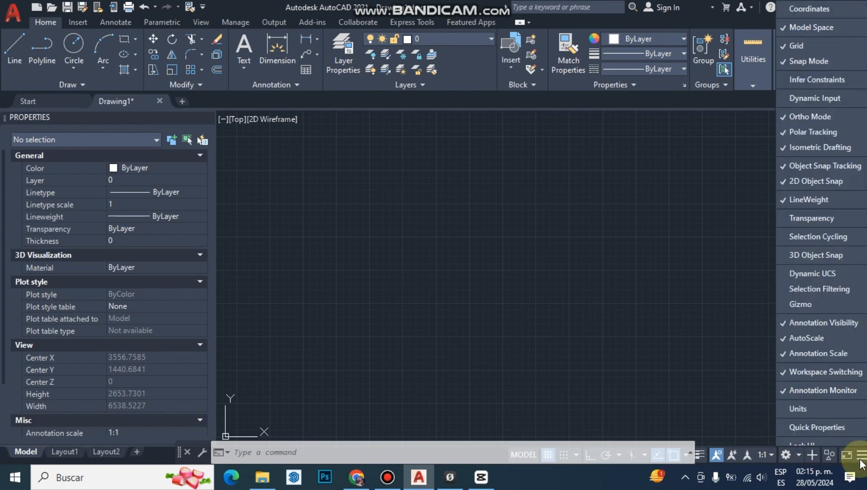
left_click(454, 269)
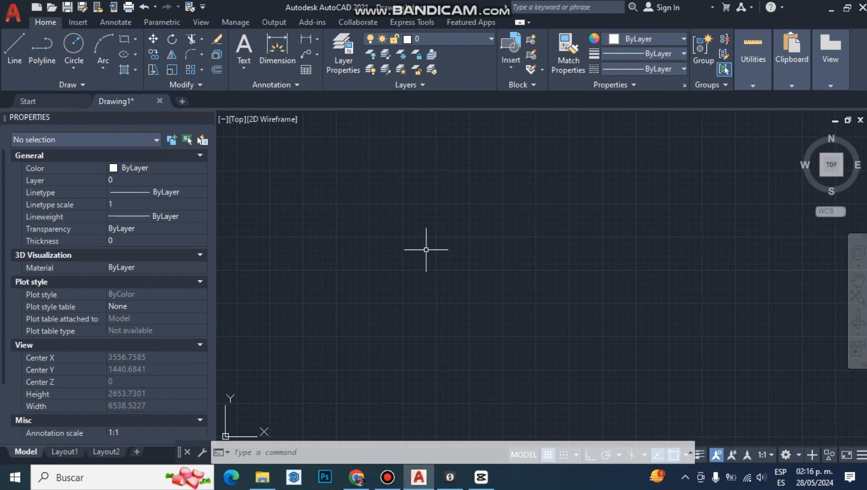
Start a line at the origin point 0,0.
left_click(11, 48)
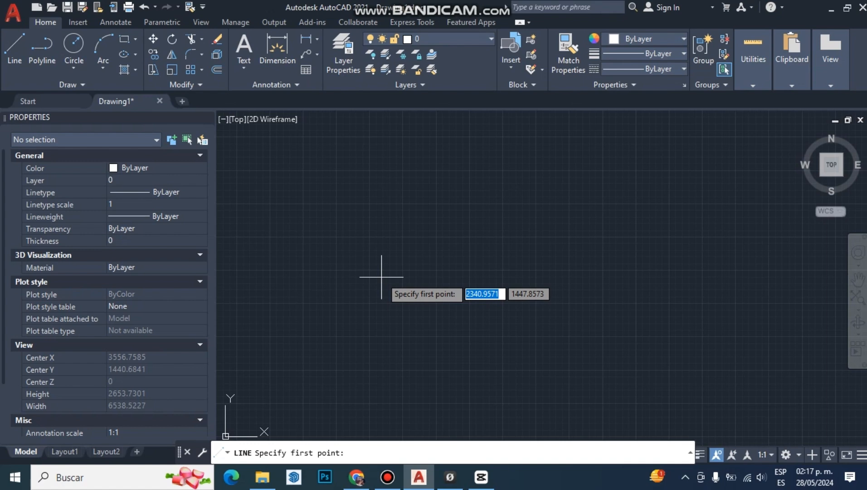
type("0")
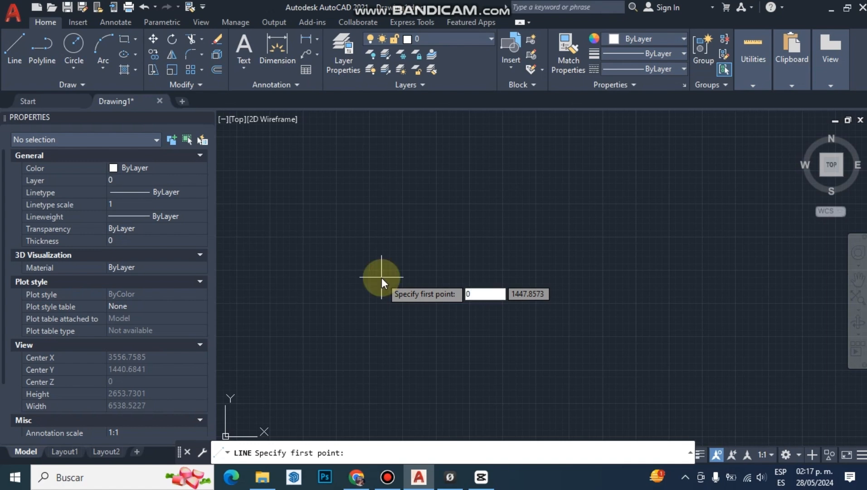
key("Tab")
type("0")
key("Return")
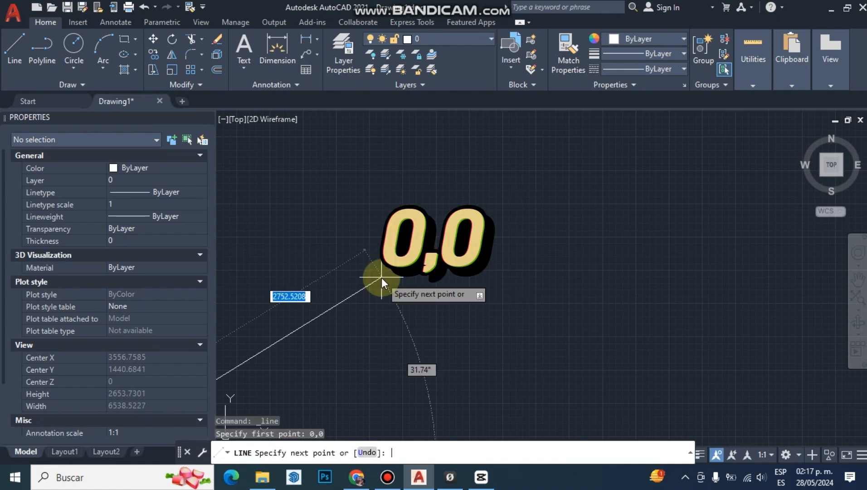
Complete the line from the origin as a slanted segment 10 m long.
scroll(382, 277, "down", 4)
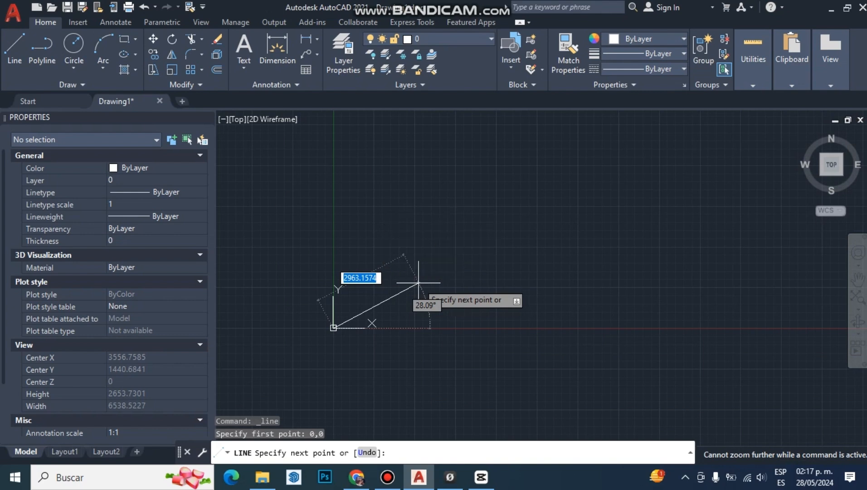
scroll(313, 338, "up", 5)
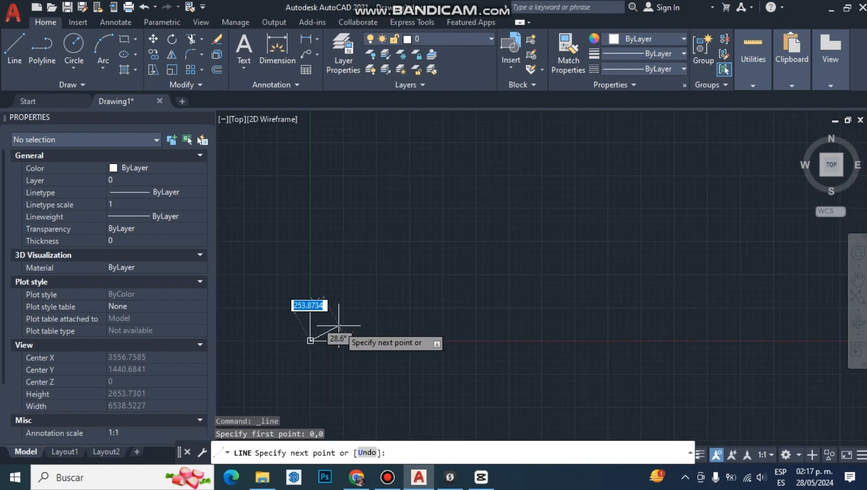
scroll(378, 330, "up", 5)
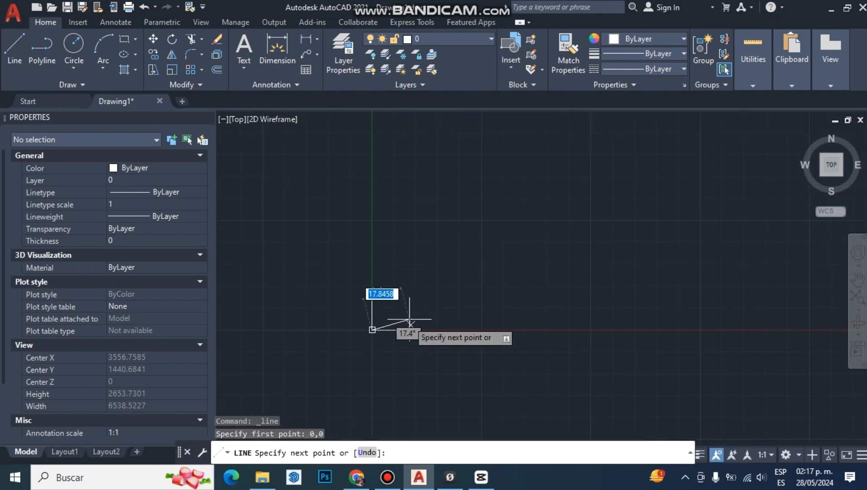
scroll(380, 330, "up", 2)
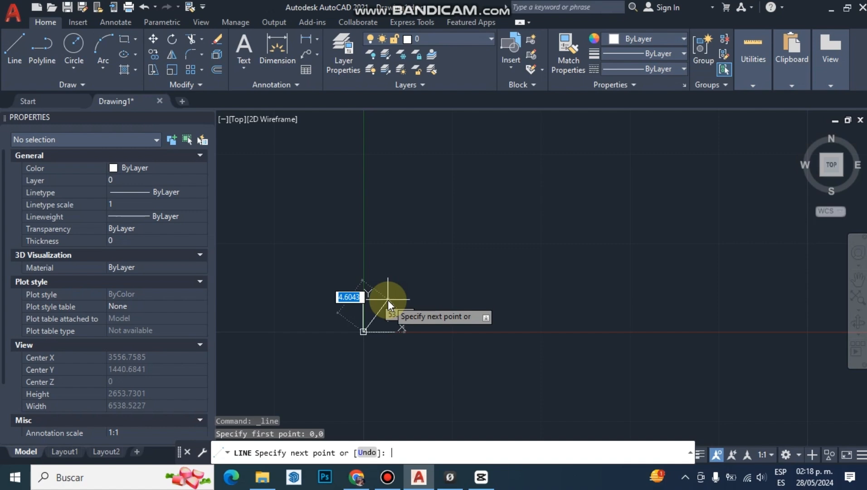
scroll(400, 324, "up", 3)
scroll(409, 287, "up", 2)
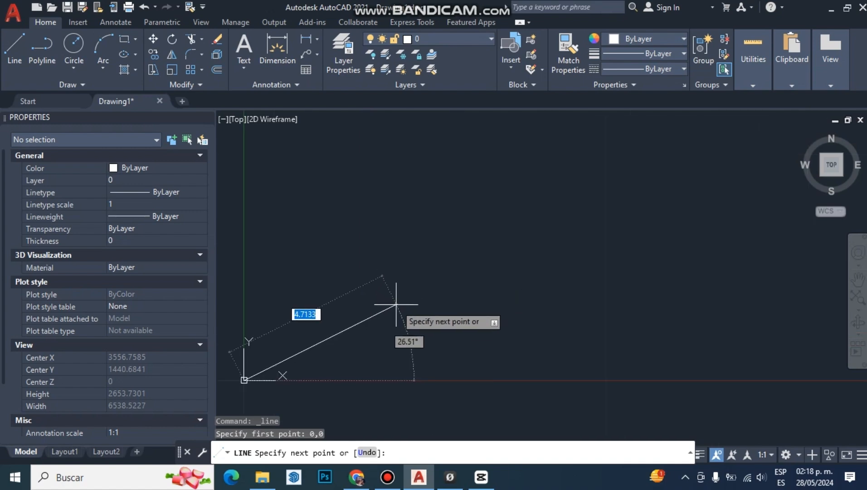
middle_click_drag(399, 305, 474, 275)
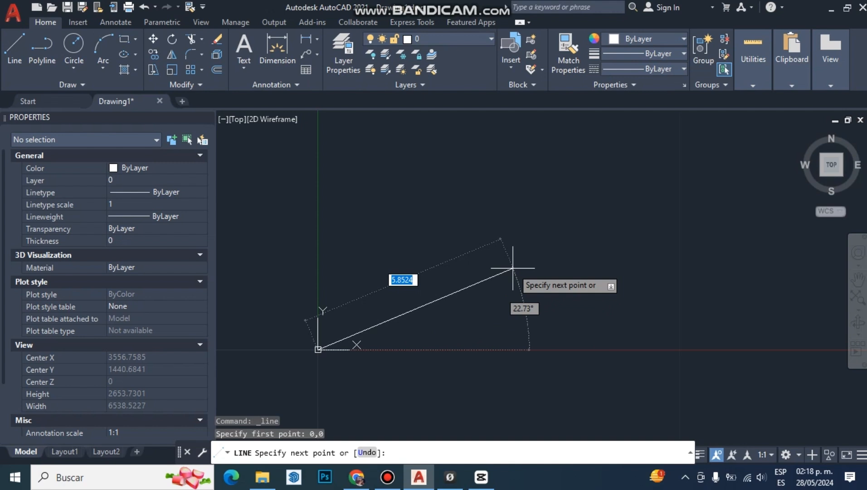
type("10")
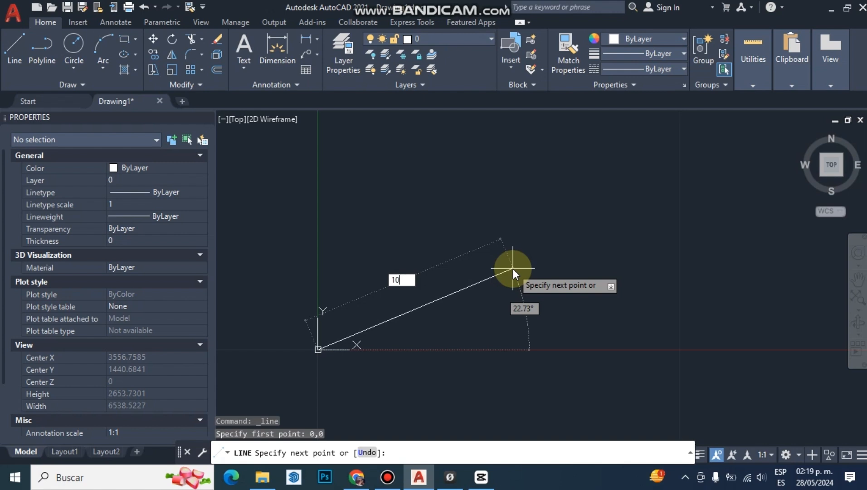
key("Return")
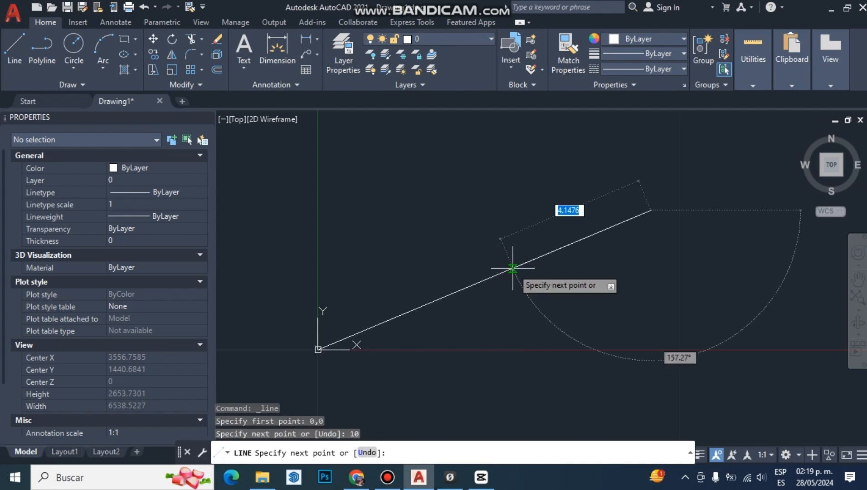
key("Return")
Examine the line's size against the surrounding drawing area, then fit the drawing extents in the view.
scroll(495, 316, "down", 4)
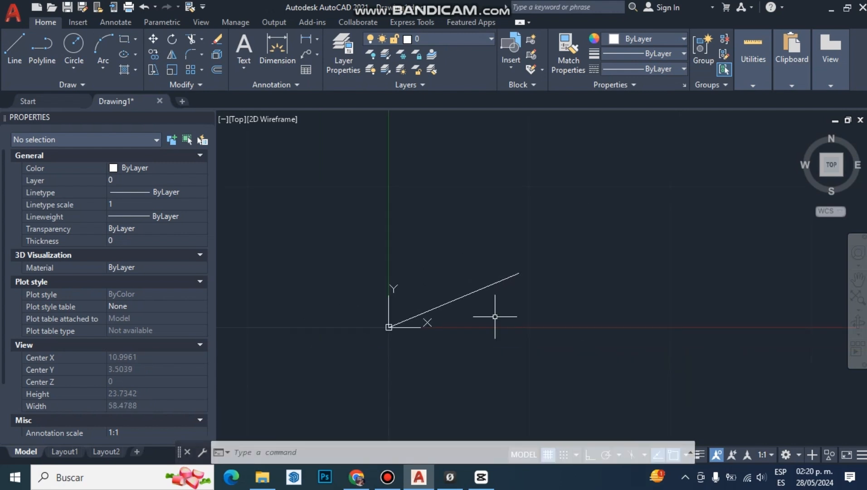
scroll(499, 312, "down", 2)
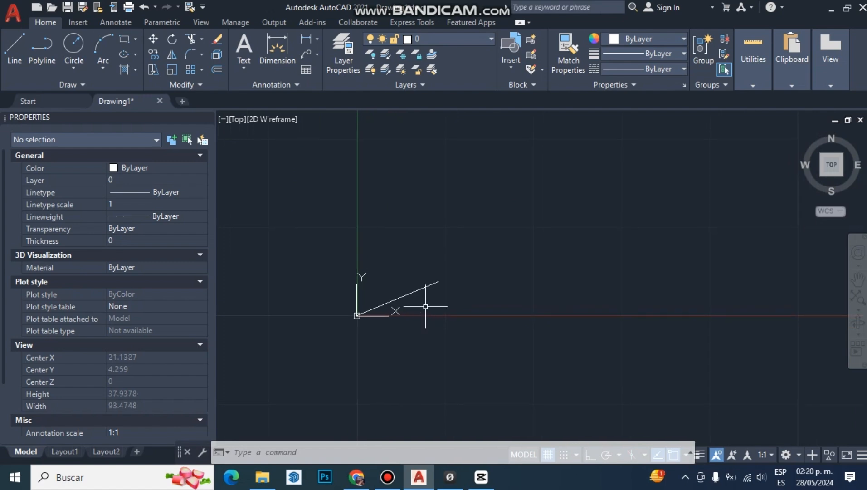
scroll(427, 338, "down", 8)
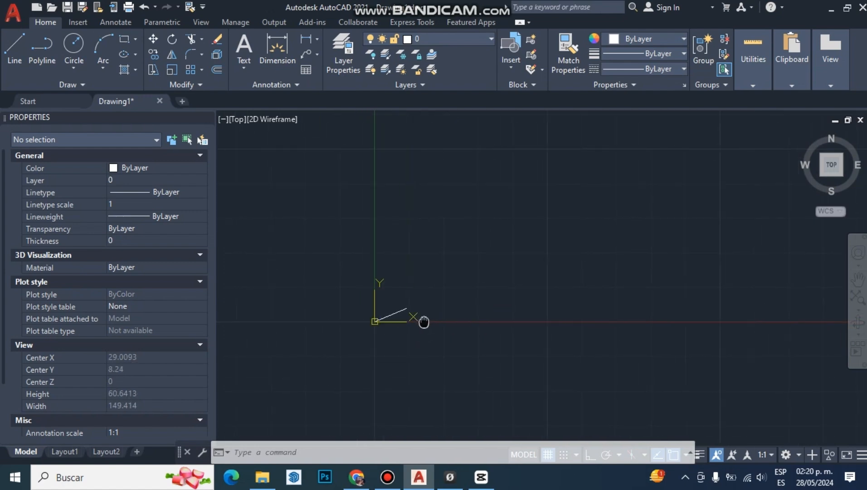
scroll(521, 317, "down", 3)
middle_click_drag(521, 317, 404, 343)
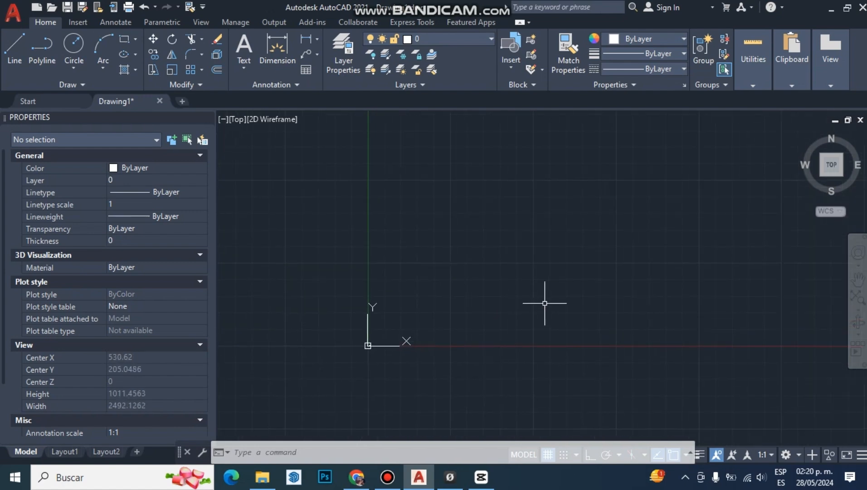
middle_click_drag(531, 308, 321, 345)
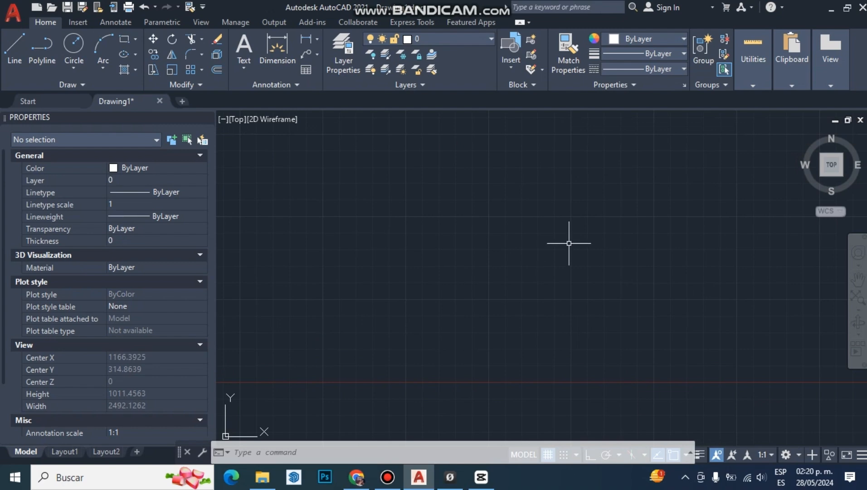
middle_click(545, 287)
middle_click(545, 287)
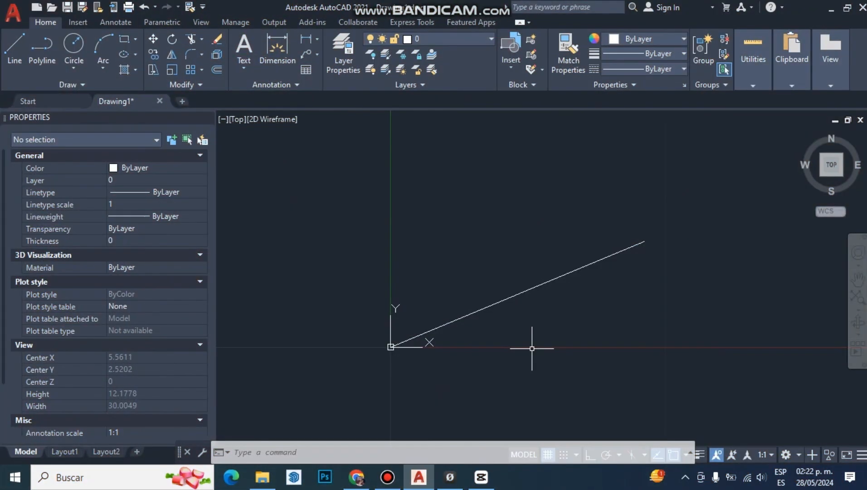
Delete the slanted 10 m line that starts at the origin.
middle_click_drag(530, 348, 478, 348)
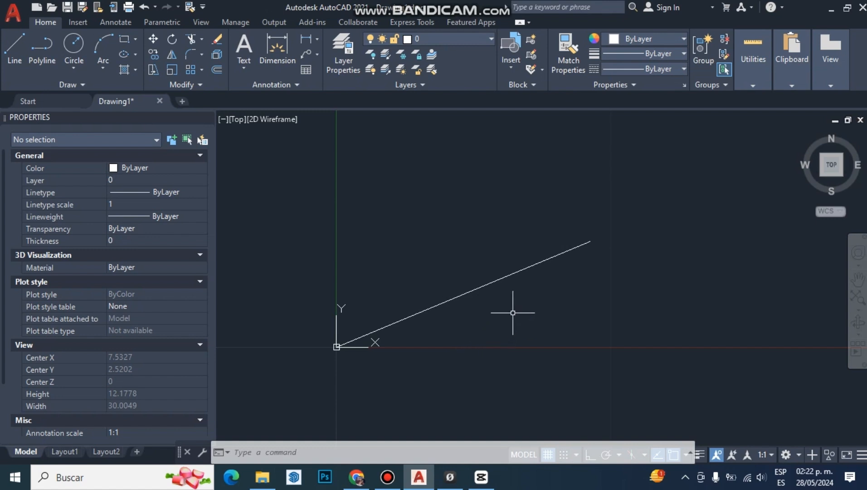
left_click(525, 269)
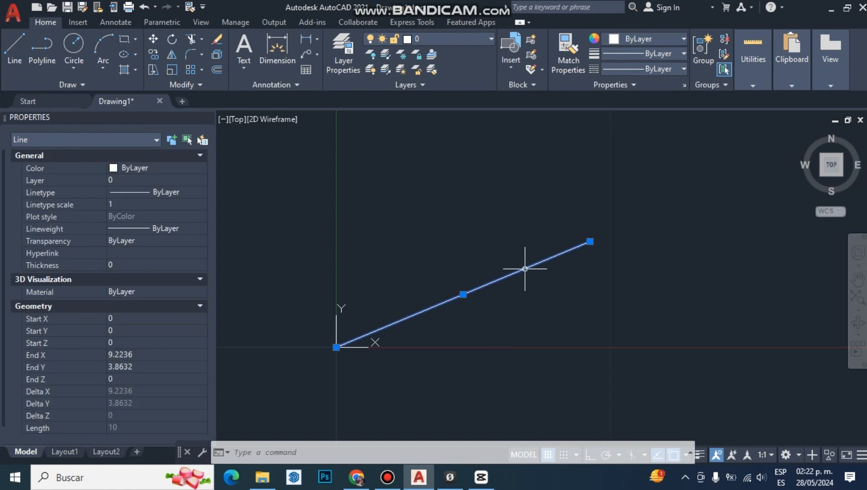
key("Delete")
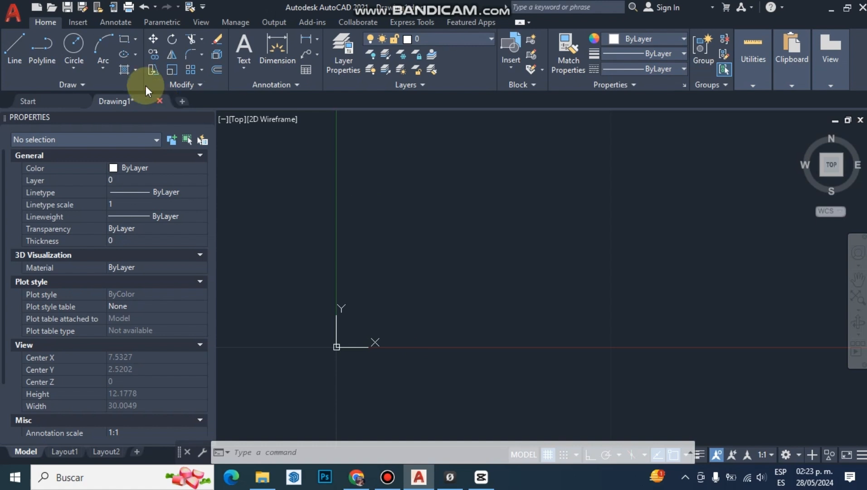
Save the drawing as a DWT template named "plantilla oficial metros", accepting the default template options.
left_click(20, 22)
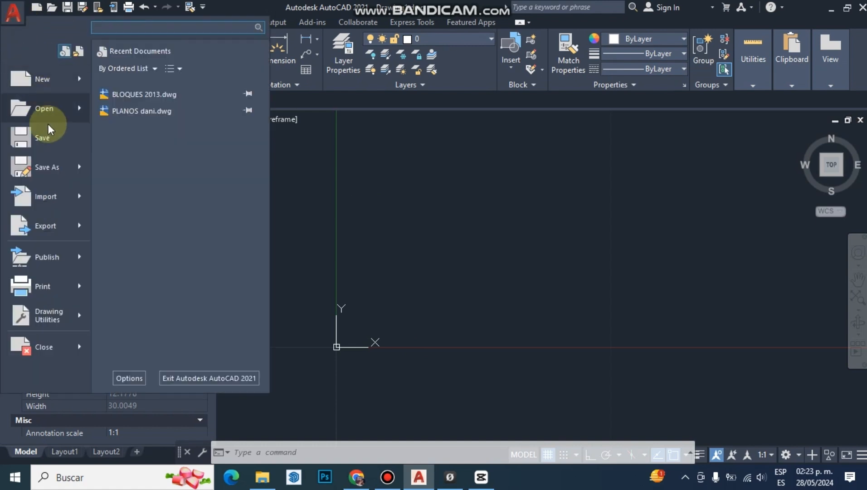
mouse_move(50, 162)
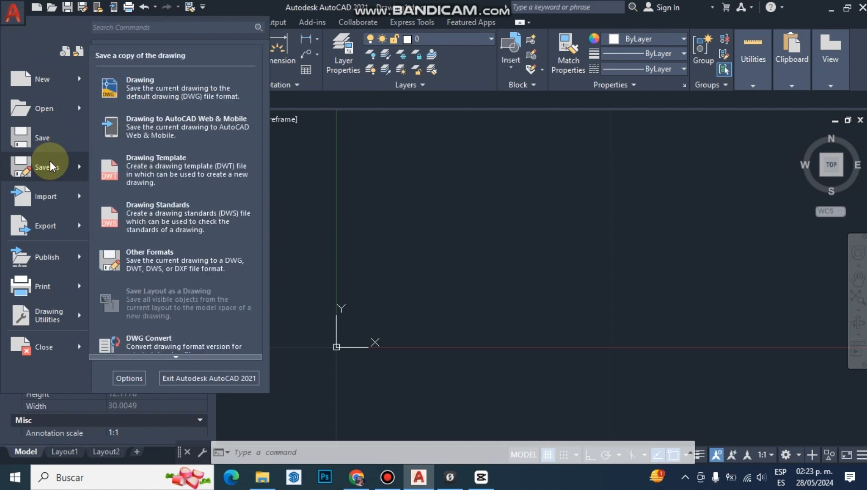
left_click(116, 165)
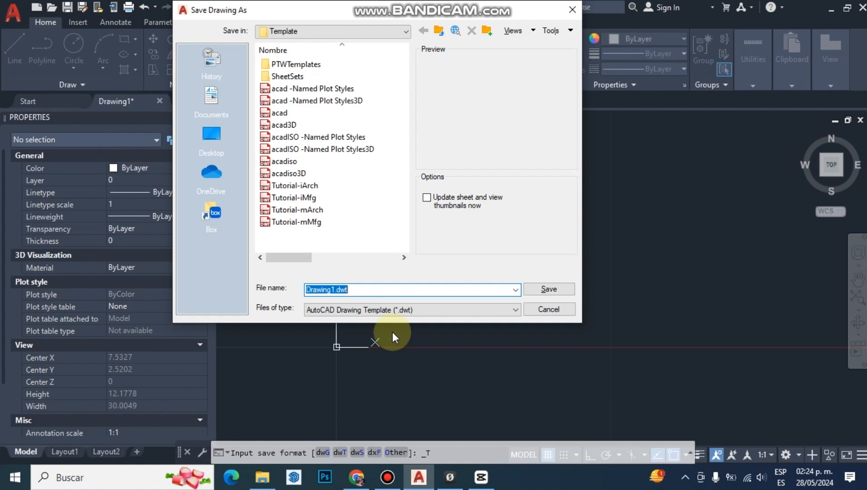
type("plantilla ofi")
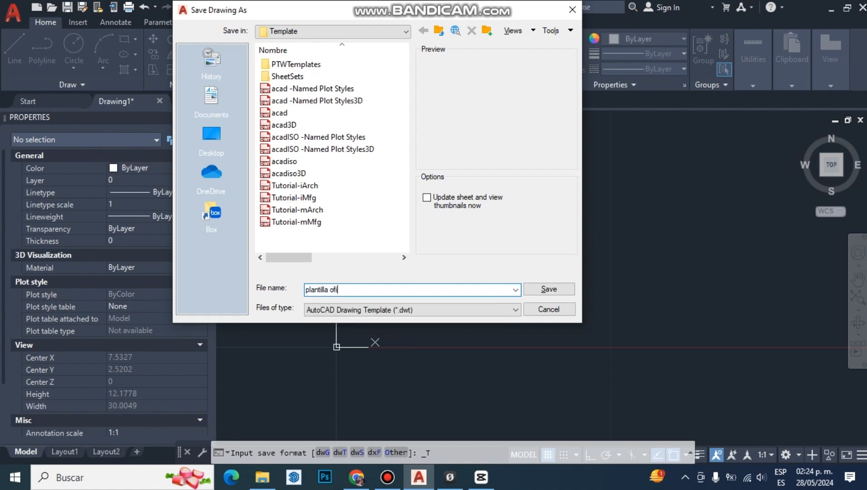
type("cial metros")
left_click(547, 289)
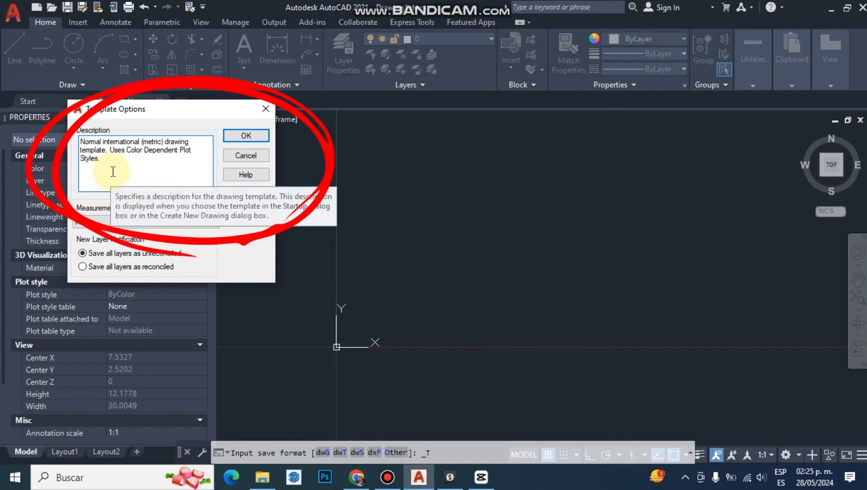
left_click(244, 138)
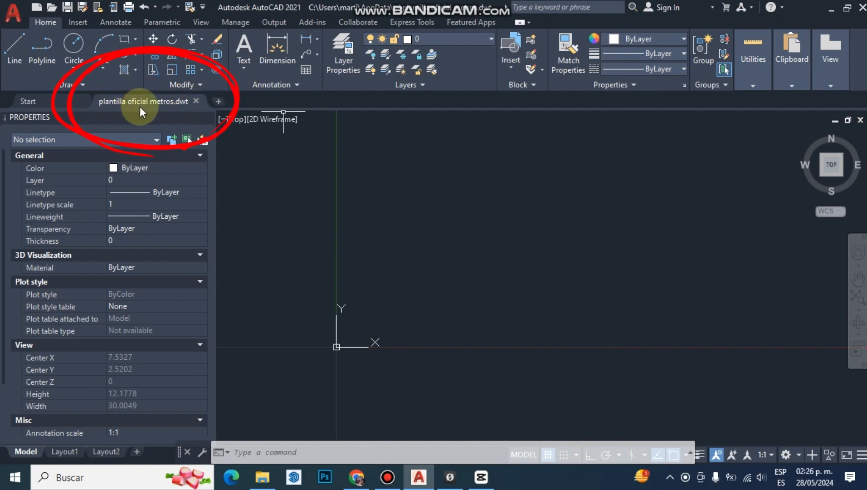
Close the template file and create a new drawing from the plantilla oficial metros.dwt template.
mouse_move(167, 111)
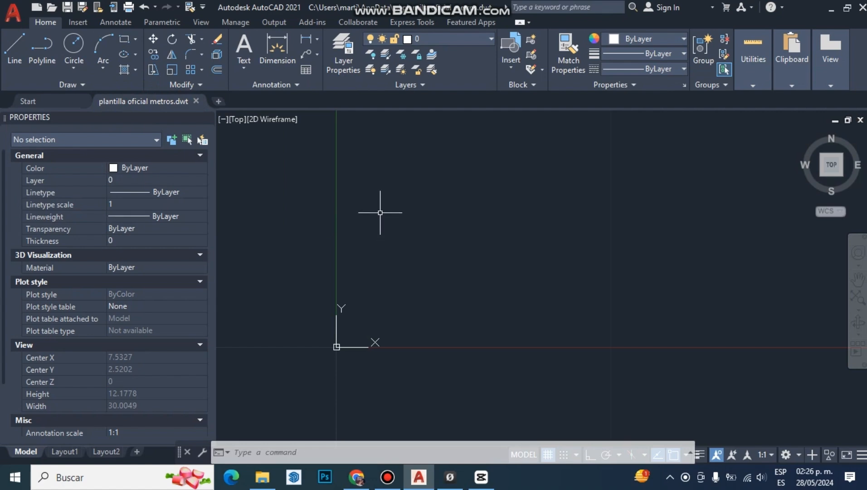
left_click(196, 103)
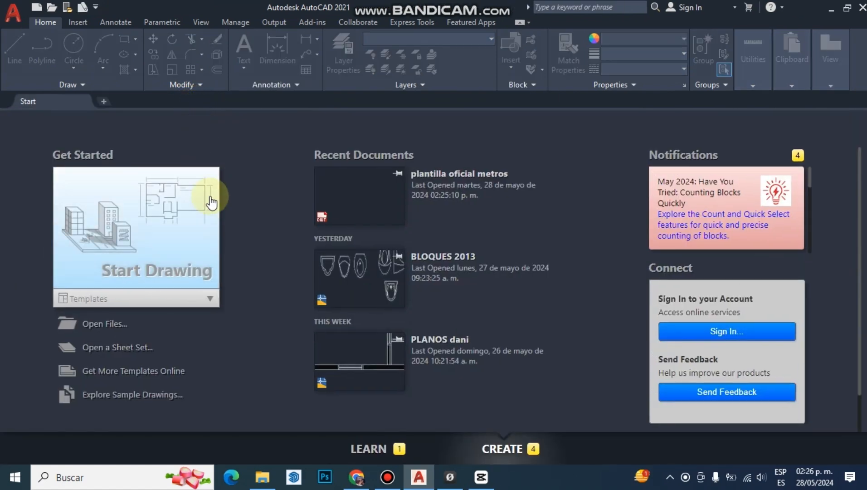
left_click(123, 307)
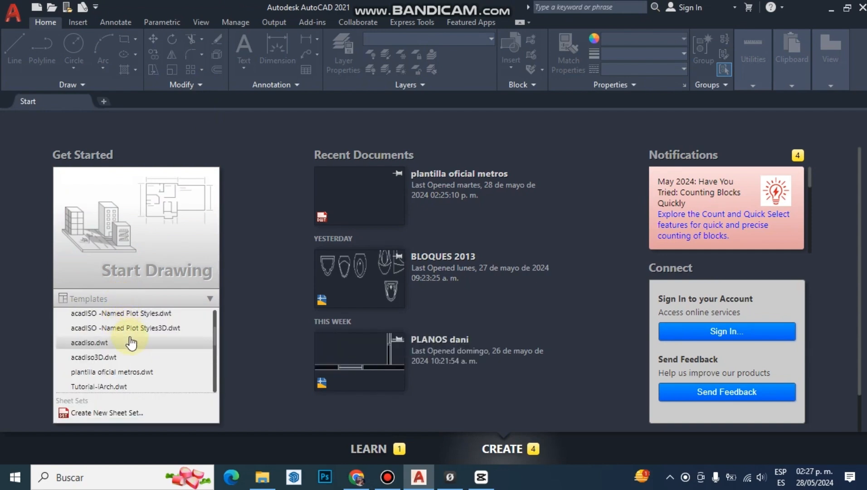
left_click(135, 372)
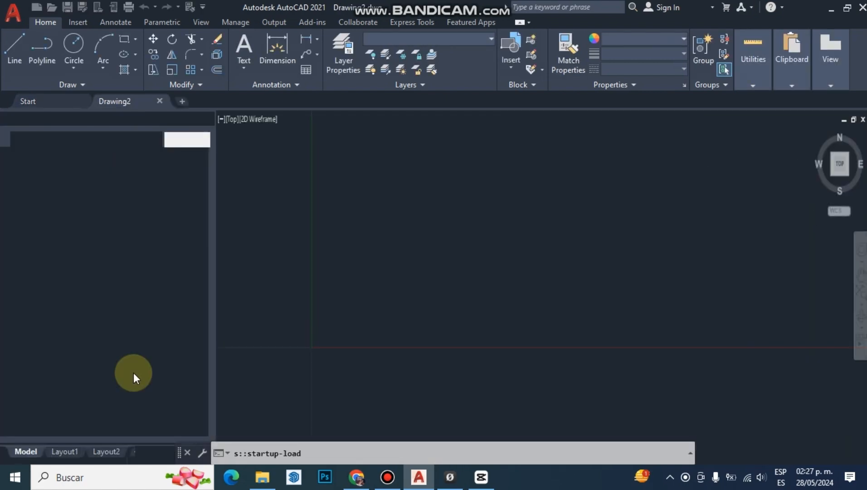
left_click(346, 303)
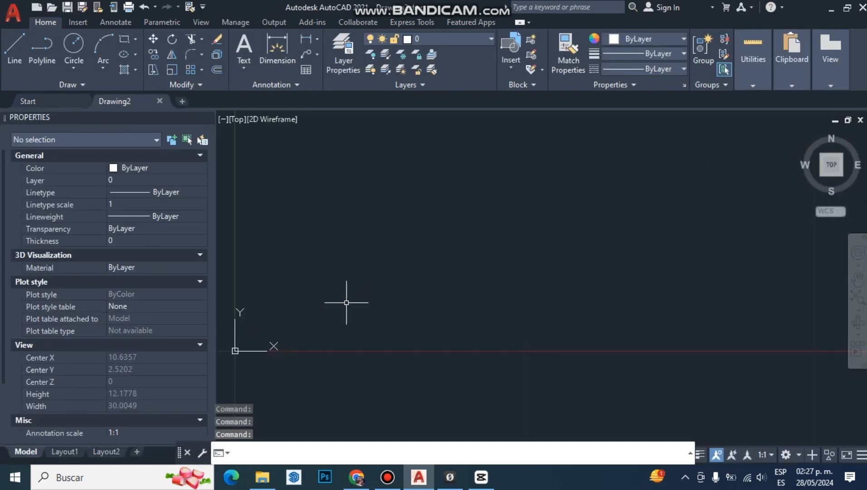
left_click(64, 102)
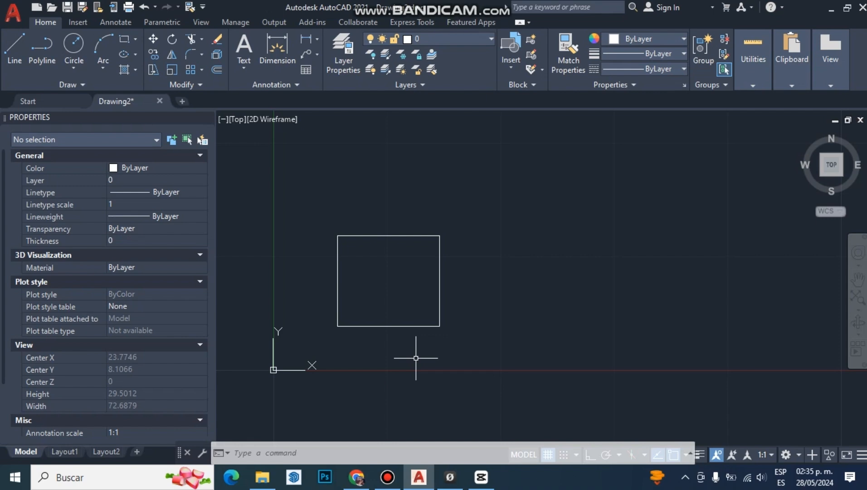
Select the square's upper edge to inspect its properties, and clear the selection.
left_click(395, 236)
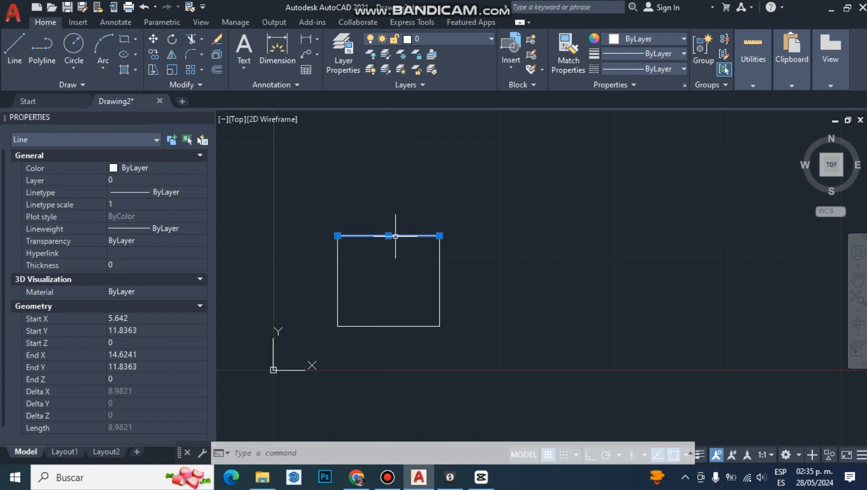
left_click(400, 262)
key("Escape")
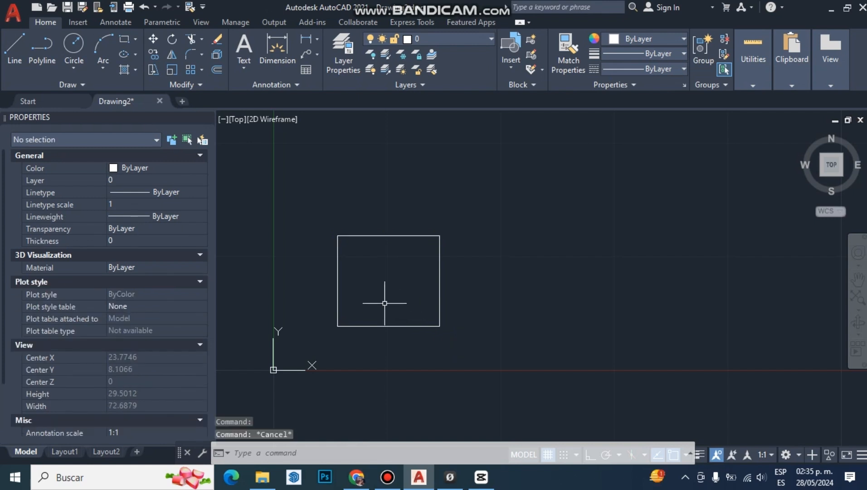
Window-select the whole square, clear the selection, and try a window that covers only part of its upper edge.
left_click(306, 217)
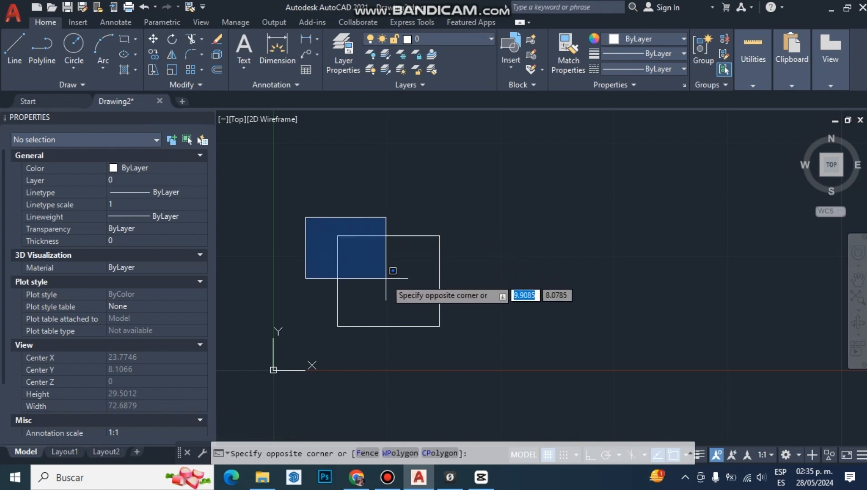
left_click(458, 342)
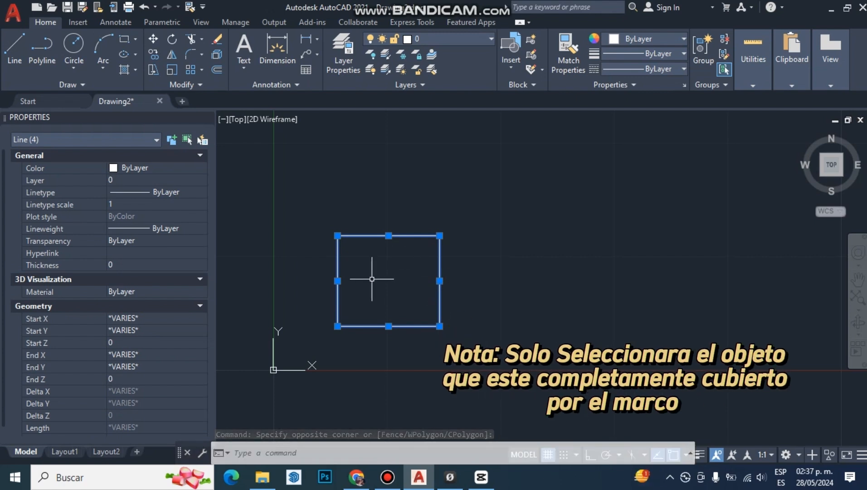
key("Escape")
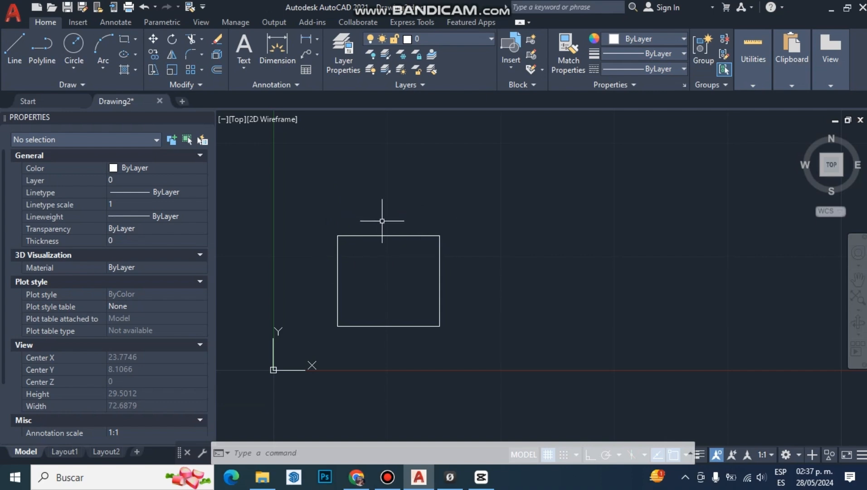
left_click(330, 178)
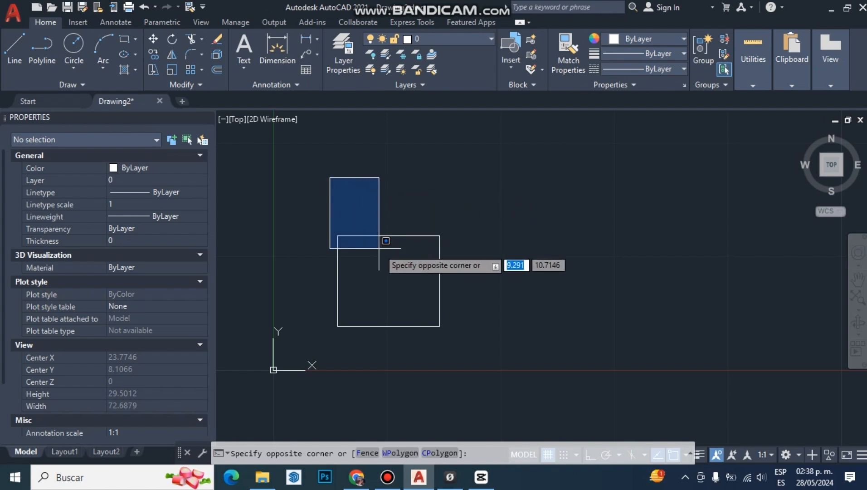
left_click(386, 253)
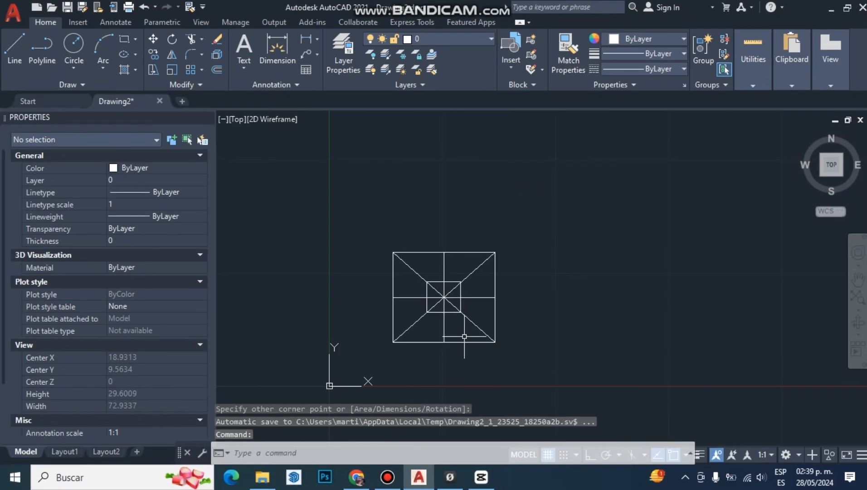
Select only the small inner square with a window drawn around it, and clear the selection.
scroll(464, 336, "up", 2)
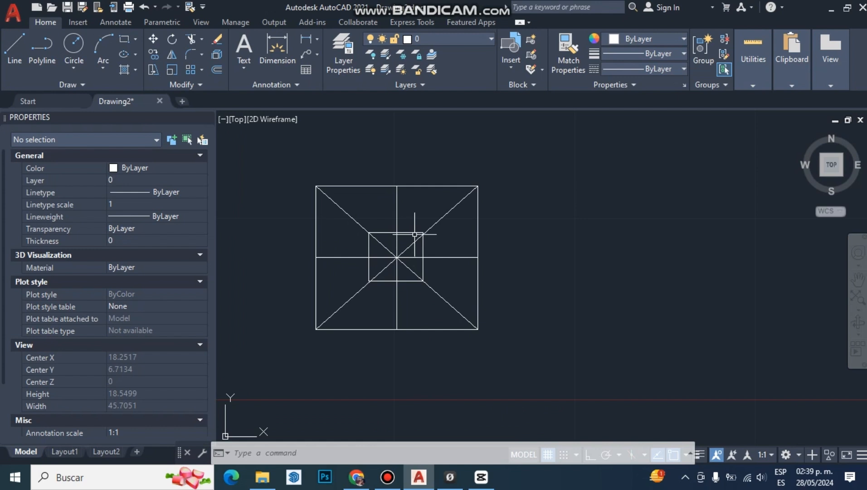
mouse_move(416, 233)
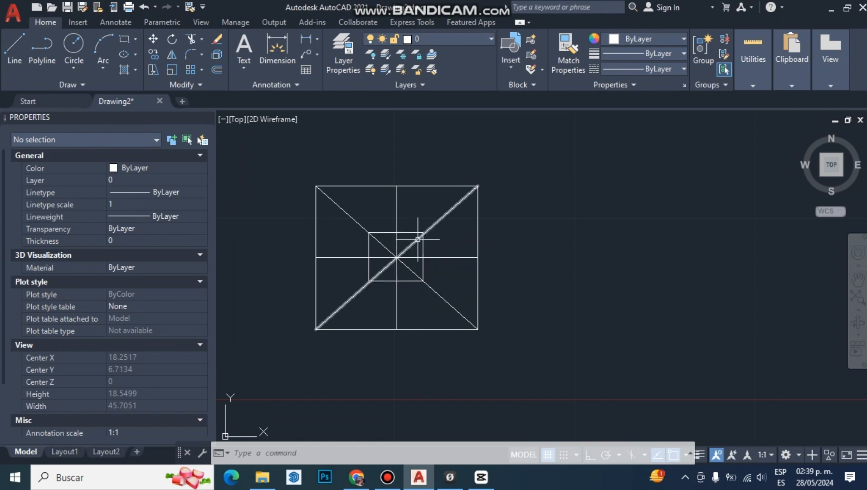
left_click(340, 219)
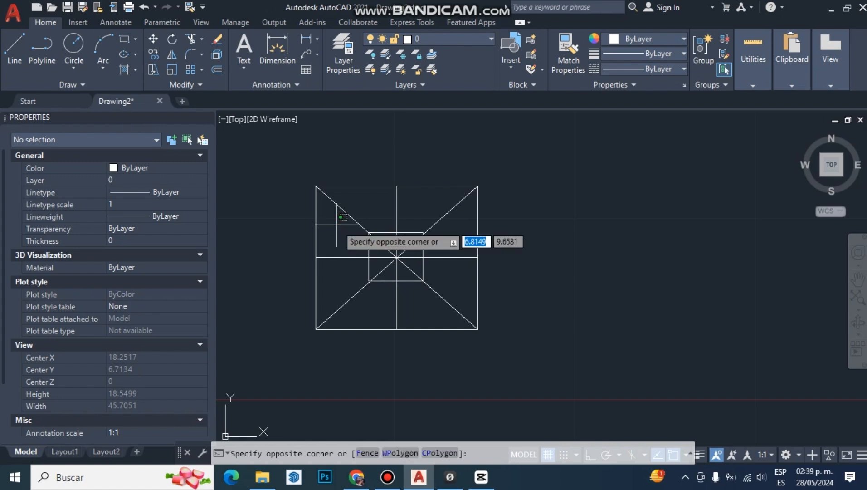
left_click(444, 282)
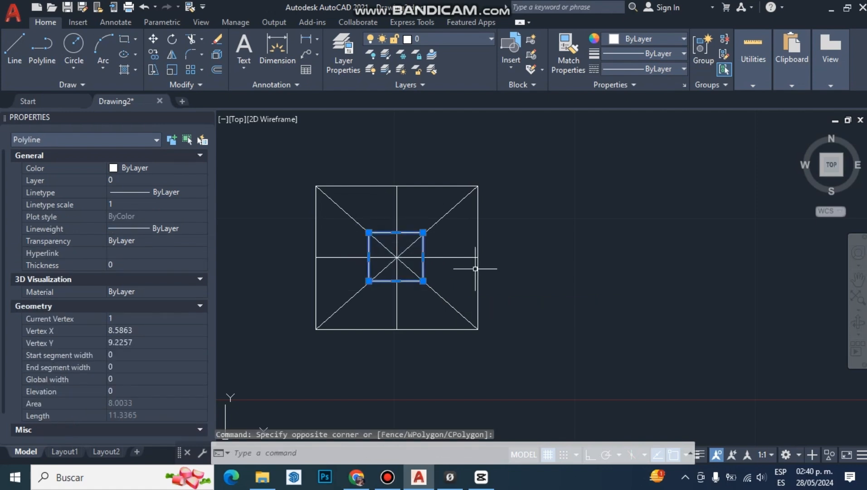
key("Escape")
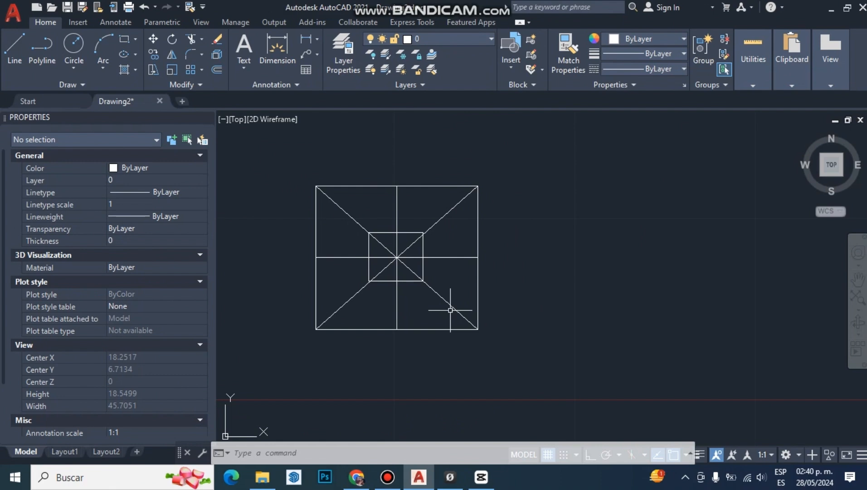
Try crossing selections in the empty area beside the figure and across the small inner square's edge facing that area.
left_click(600, 339)
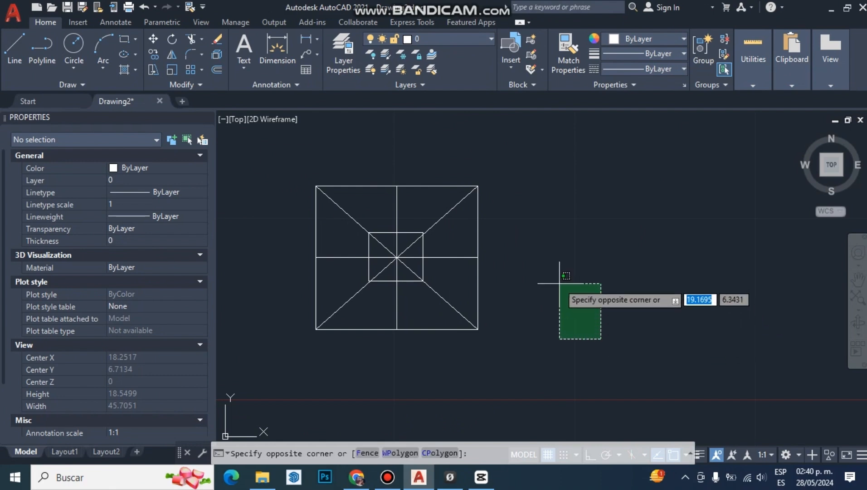
left_click(541, 273)
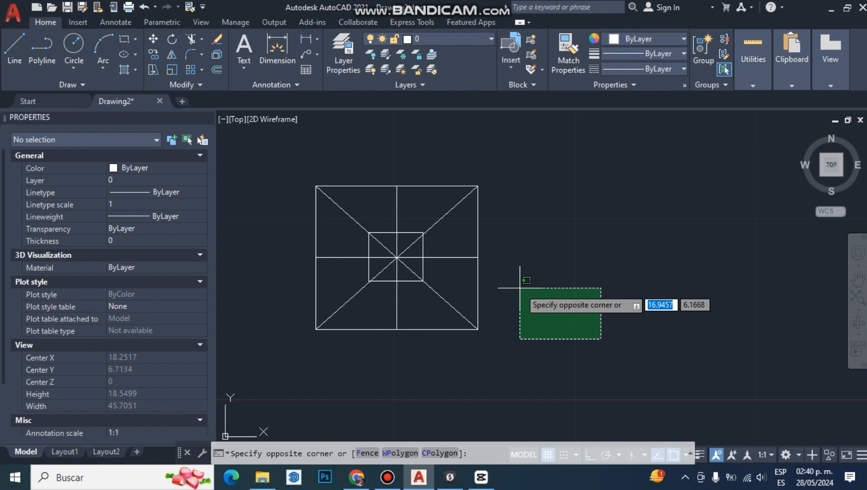
left_click(489, 305)
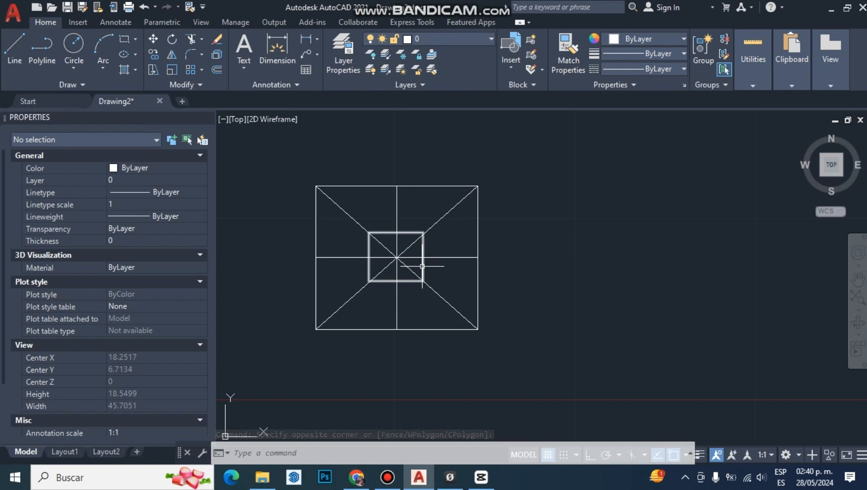
scroll(422, 266, "up", 2)
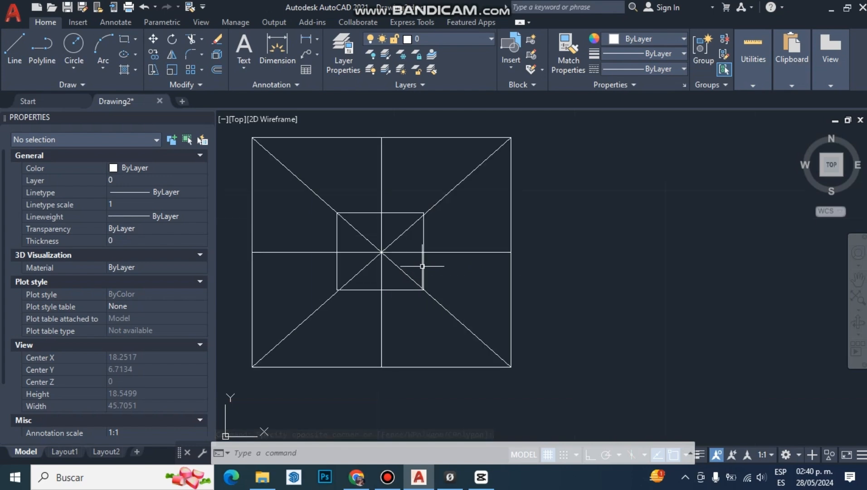
left_click(451, 279)
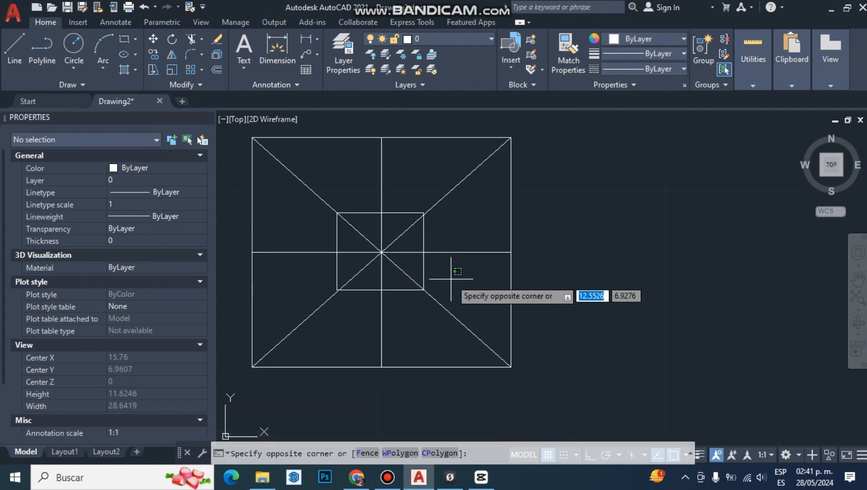
left_click(419, 258)
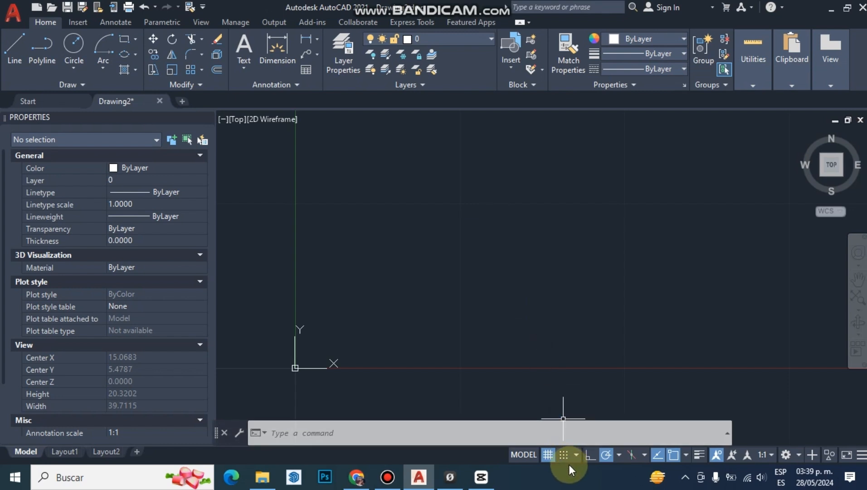
Turn off polar tracking.
left_click(606, 454)
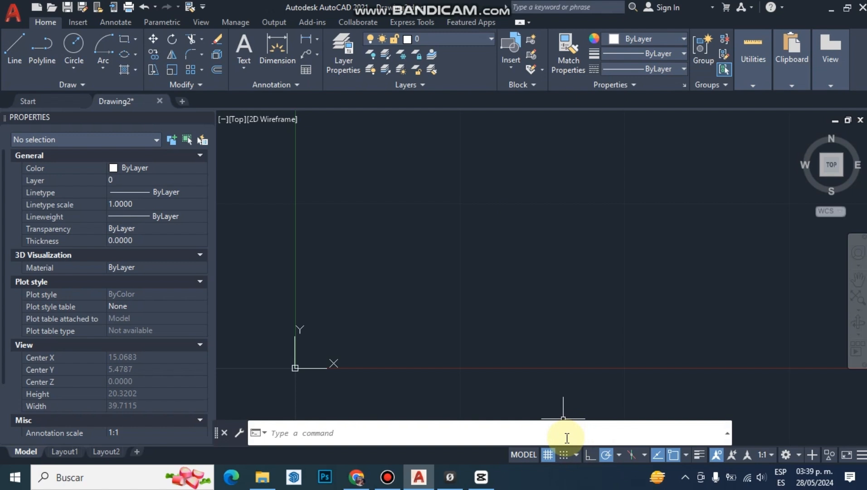
left_click(567, 437)
key("F10")
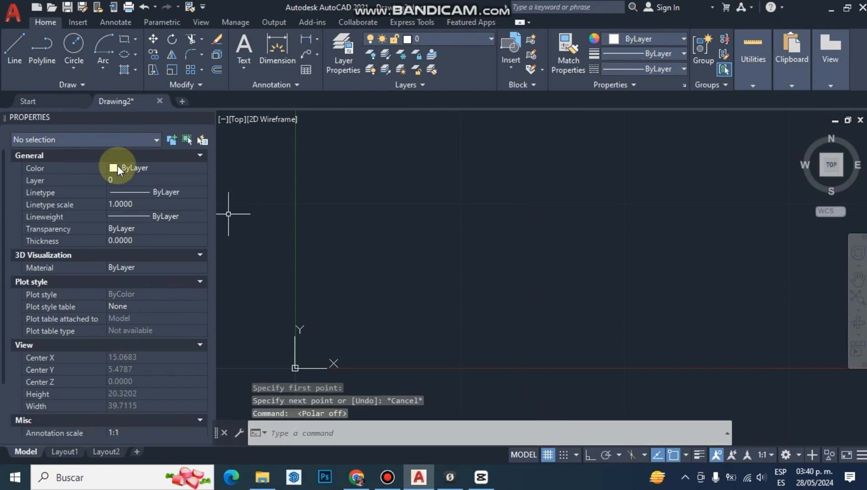
Start a line, turn on Ortho mode, and draw the upper run of alternating horizontal and vertical segments through the long outer vertical.
left_click(11, 55)
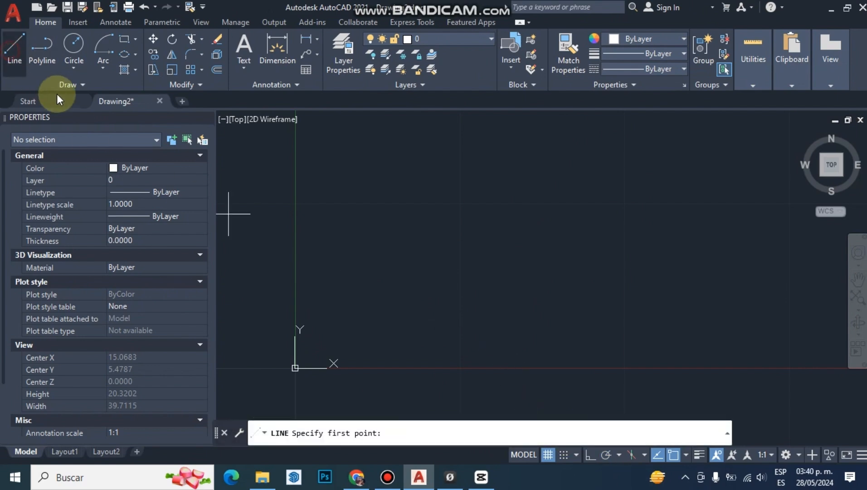
left_click(375, 225)
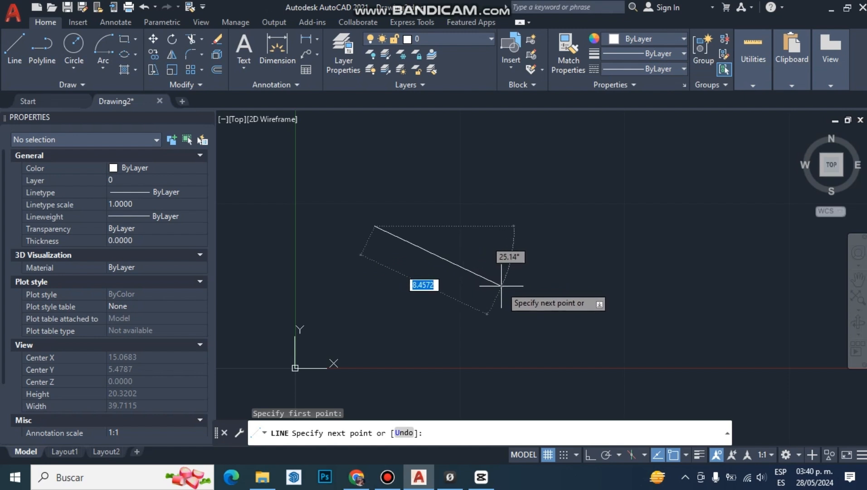
left_click(588, 456)
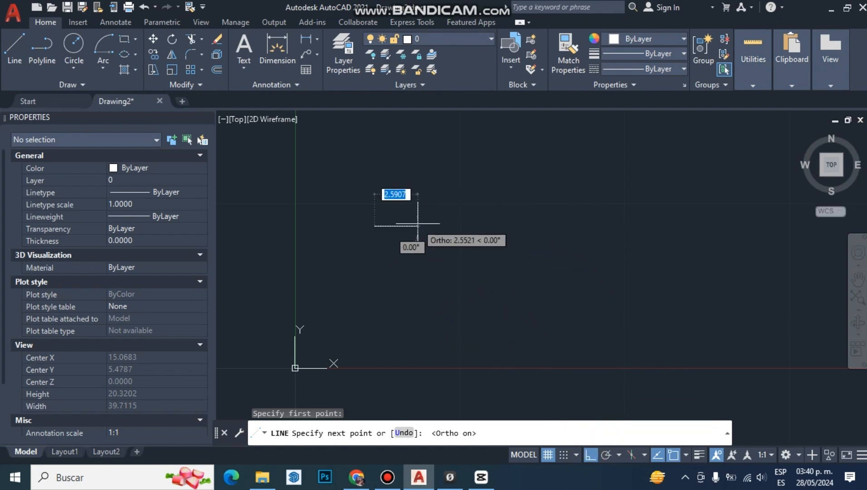
left_click(568, 226)
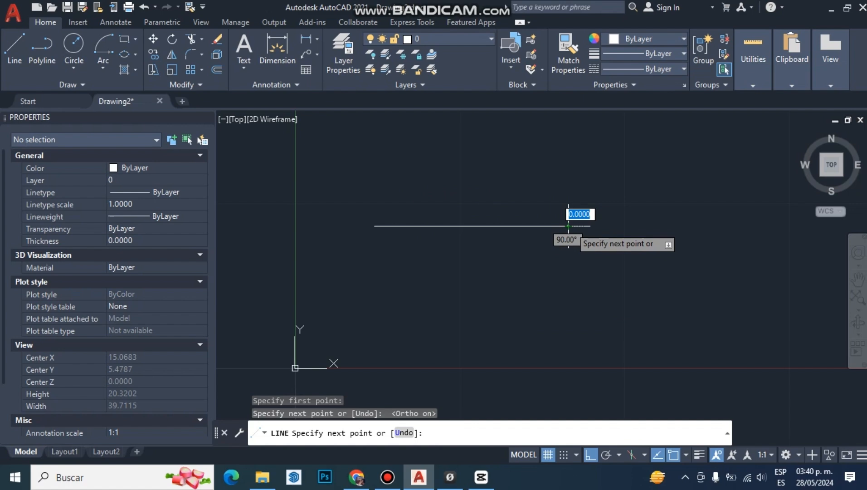
left_click(568, 270)
left_click(640, 269)
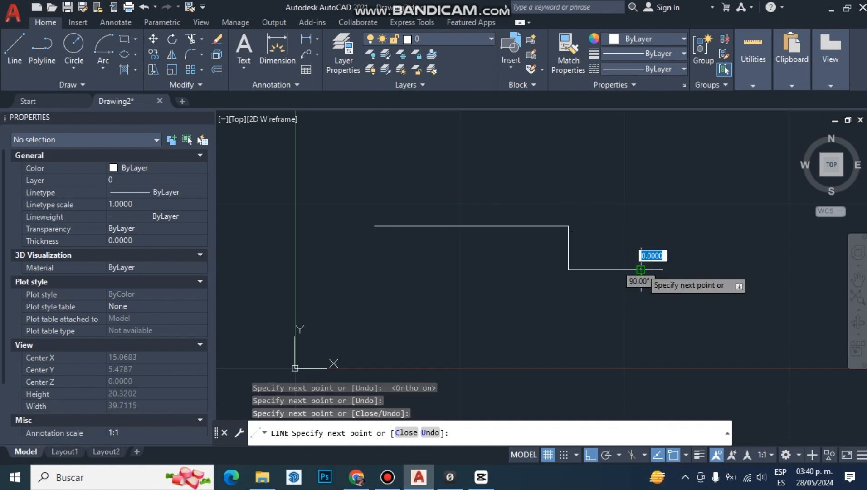
left_click(640, 183)
double_click(745, 183)
left_click(745, 306)
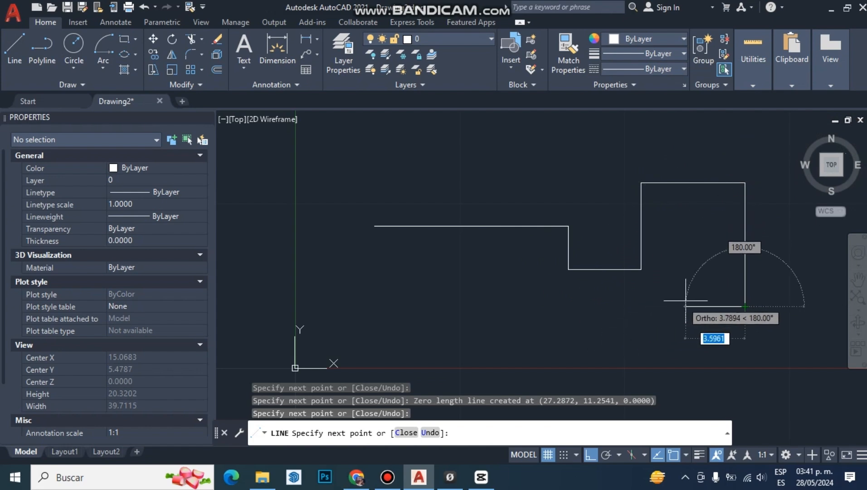
Continue the line back toward the Y axis with alternating horizontal and vertical segments, and end it just above the X axis.
left_click(554, 306)
left_click(554, 350)
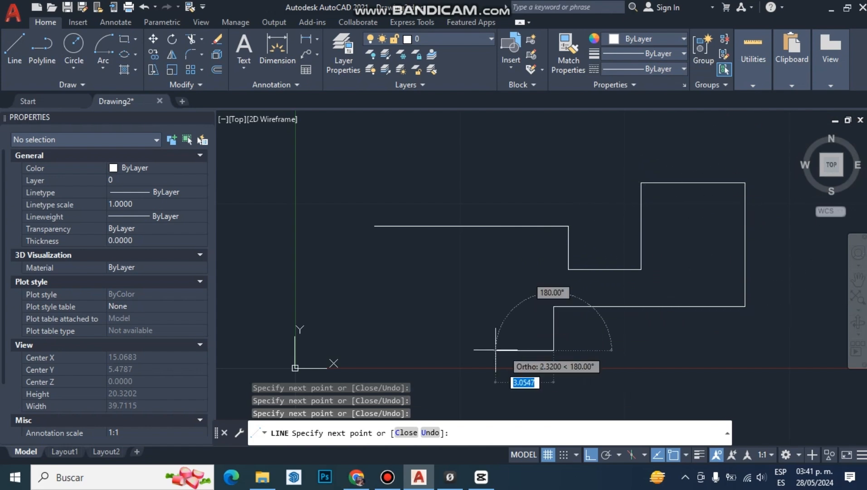
left_click(461, 350)
left_click(461, 277)
left_click(402, 276)
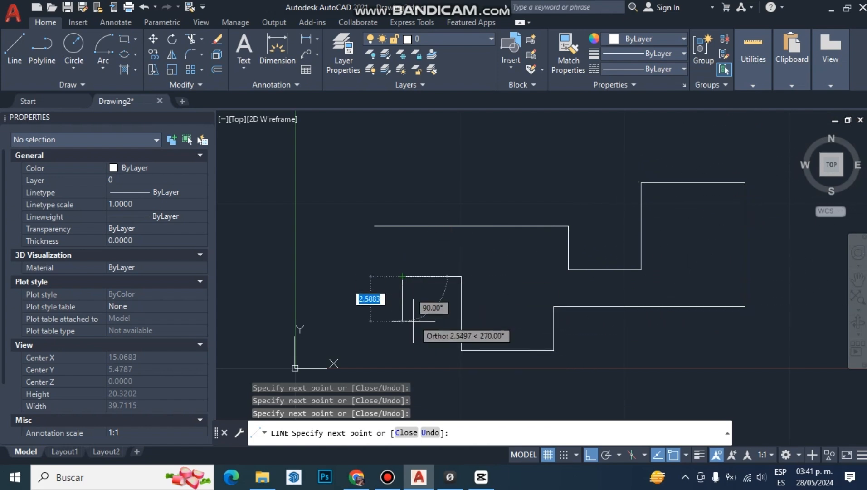
left_click(403, 321)
left_click(349, 321)
key("Escape")
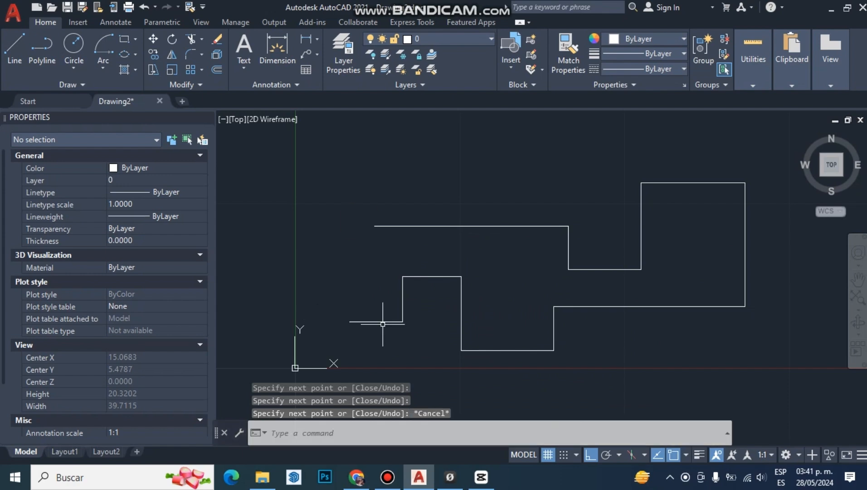
Delete all segments of the stepped line.
scroll(412, 319, "down", 4)
left_click(572, 367)
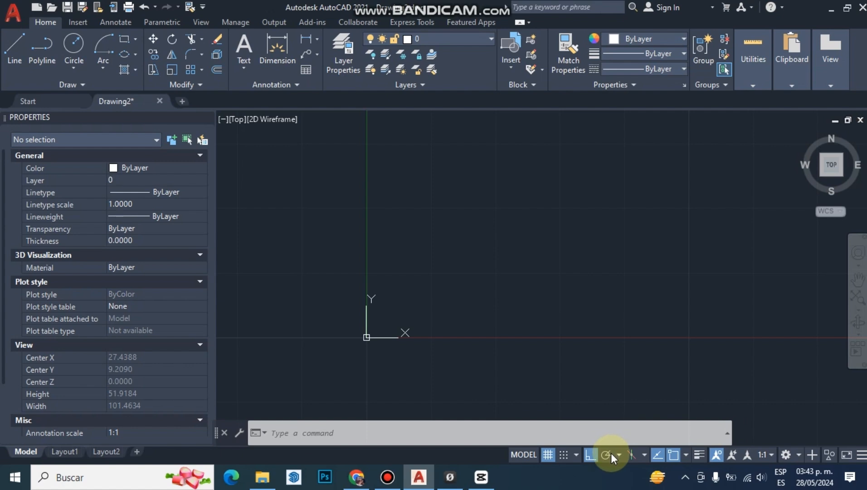
Turn on polar tracking and try a line above the X axis, cancelling it before its second point.
left_click(608, 454)
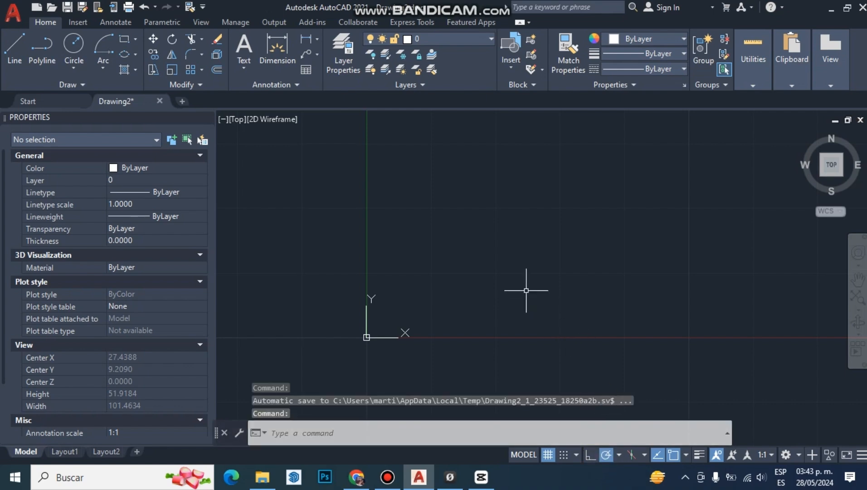
left_click(14, 50)
left_click(445, 247)
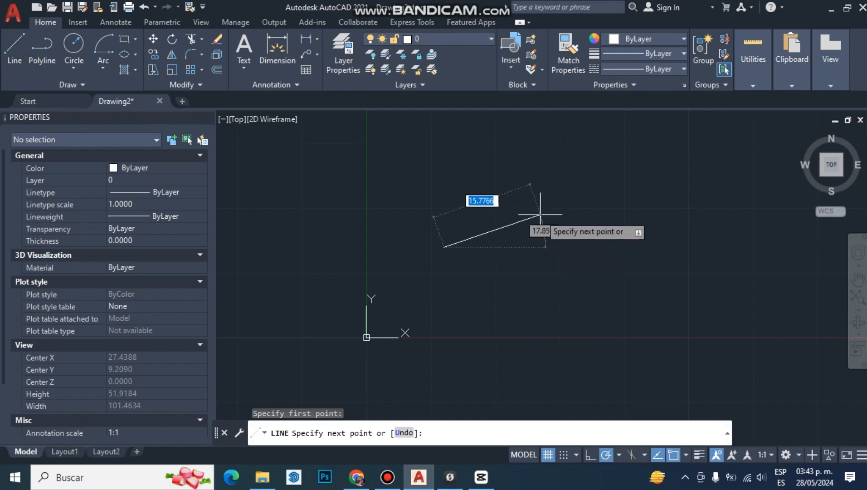
left_click(444, 175)
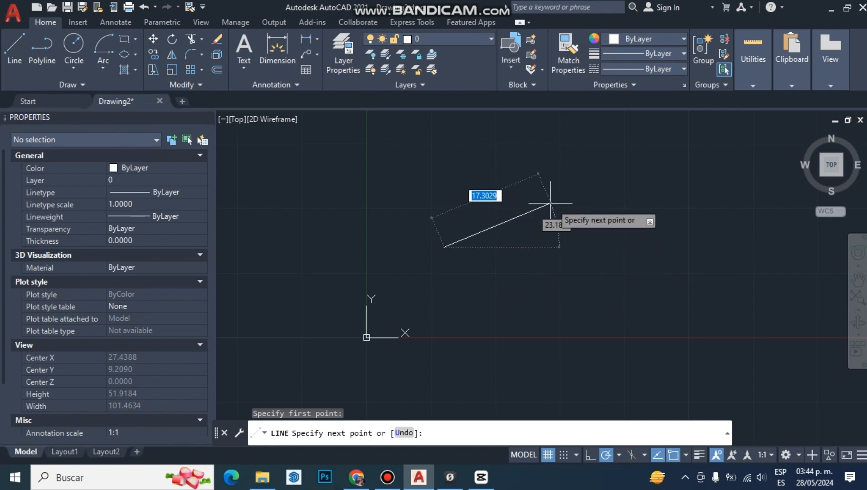
key("Escape")
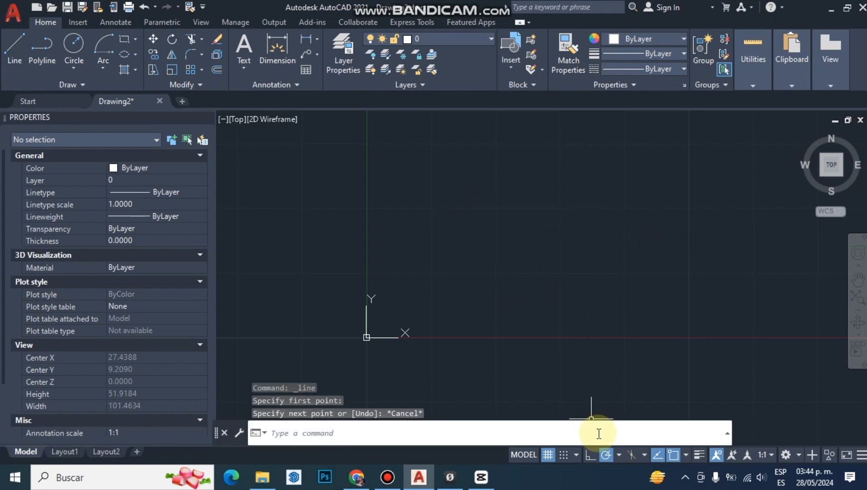
Set polar tracking to the 45-degree increment series and draw a horizontal line above the X axis.
right_click(607, 456)
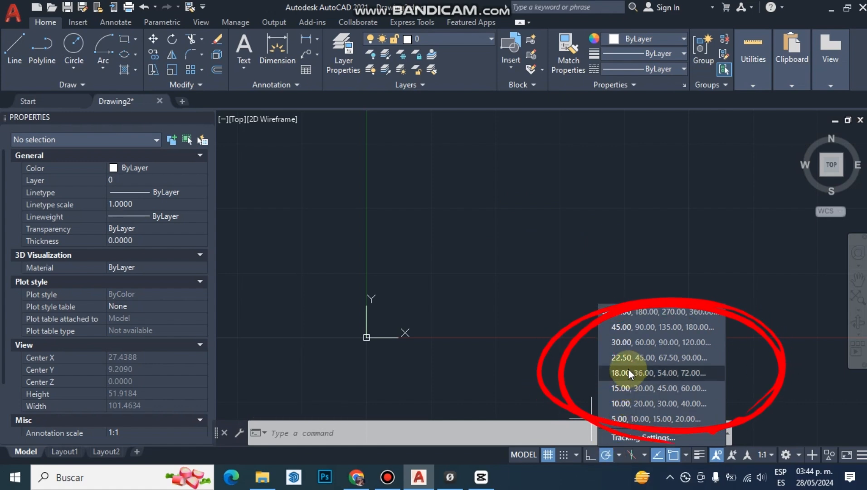
left_click(633, 328)
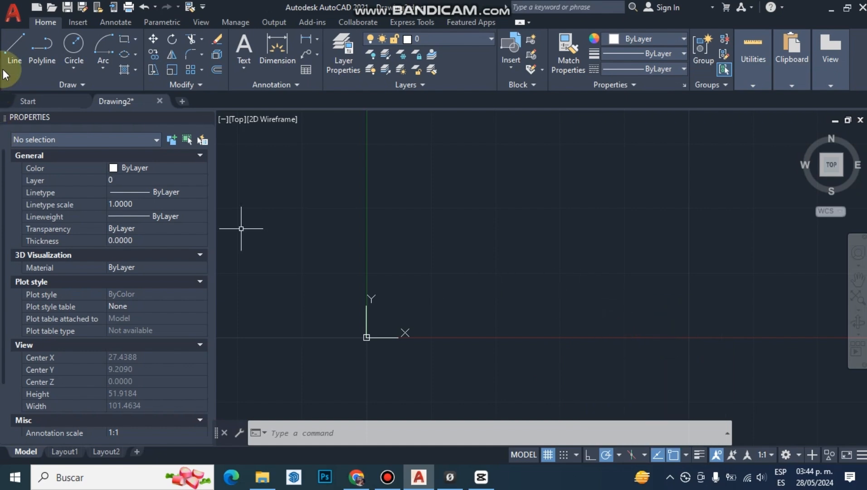
left_click(14, 51)
left_click(429, 247)
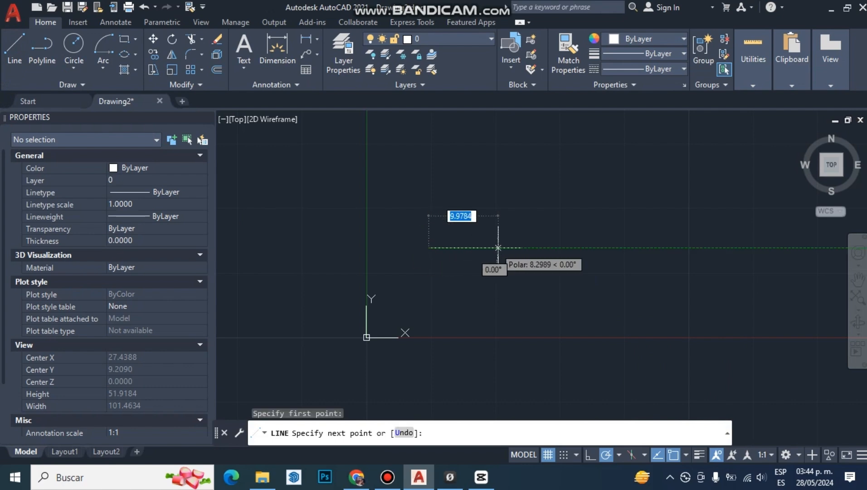
left_click(567, 247)
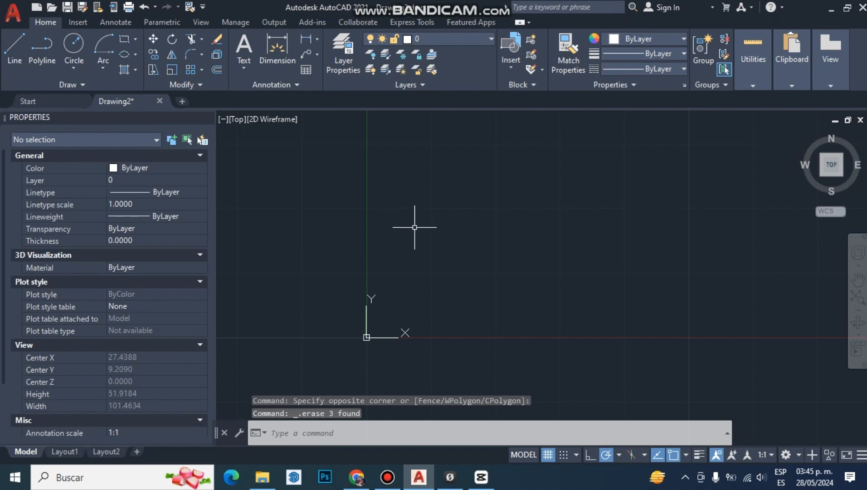
Draw a line with a horizontal segment about 28.75 units long above the X axis and a vertical segment down from its far end.
left_click(8, 46)
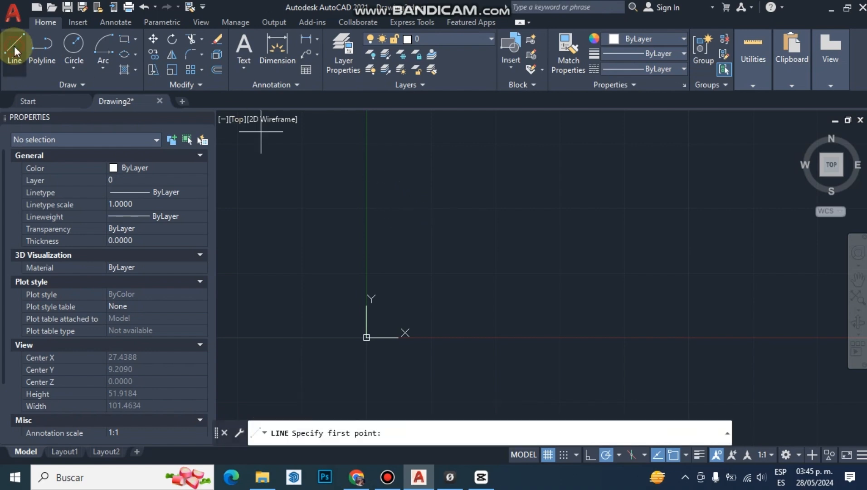
key("Escape")
right_click(388, 211)
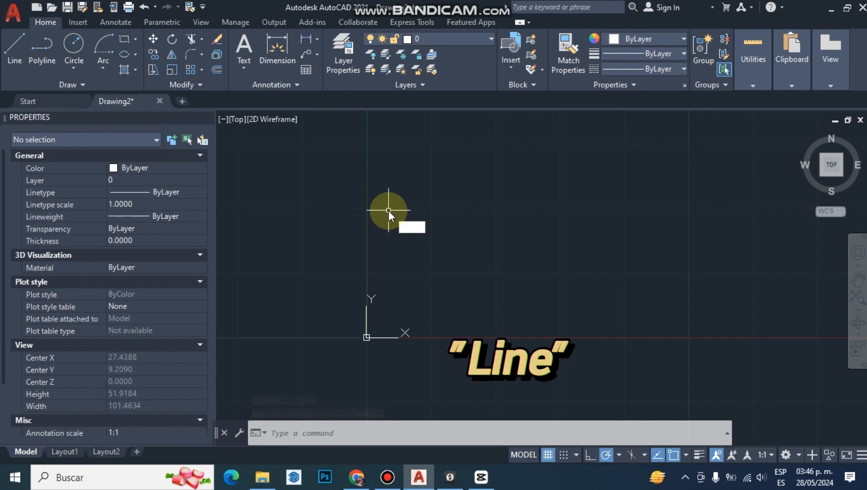
type("LINEA")
key("BackSpace")
key("Return")
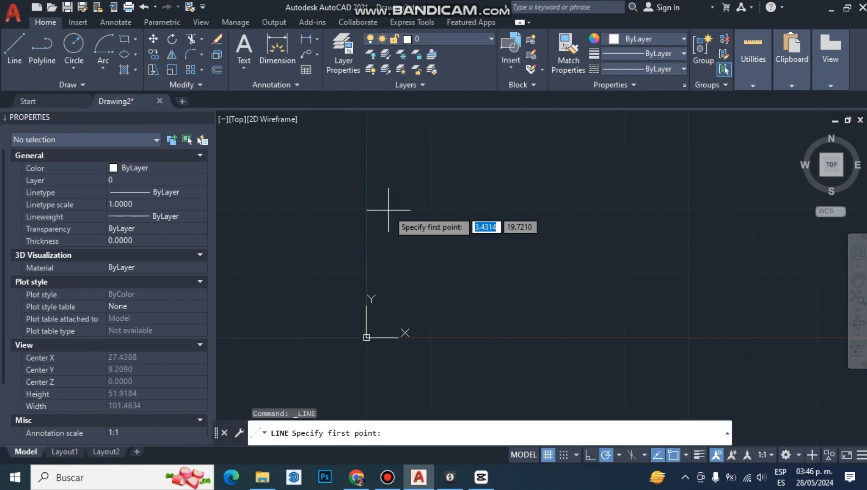
left_click(389, 210)
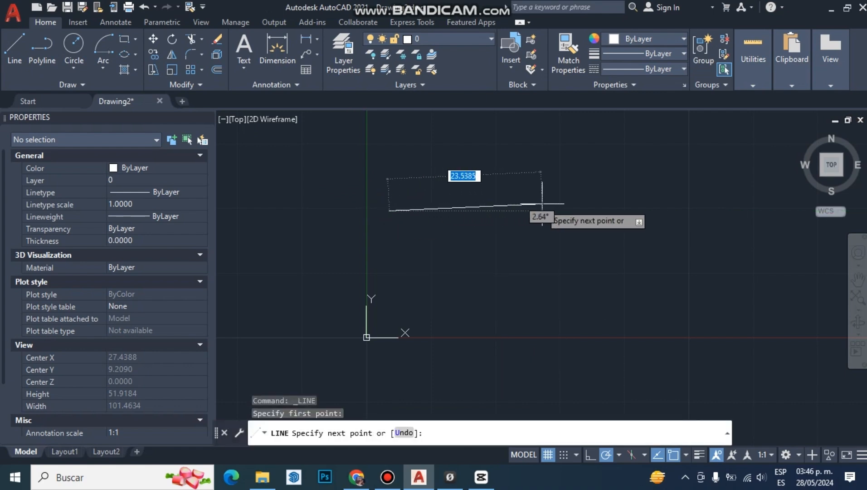
left_click(574, 211)
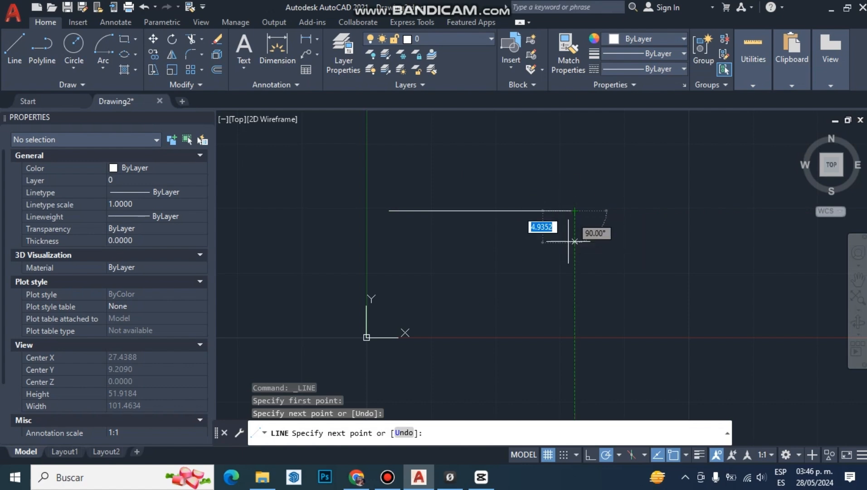
left_click(575, 268)
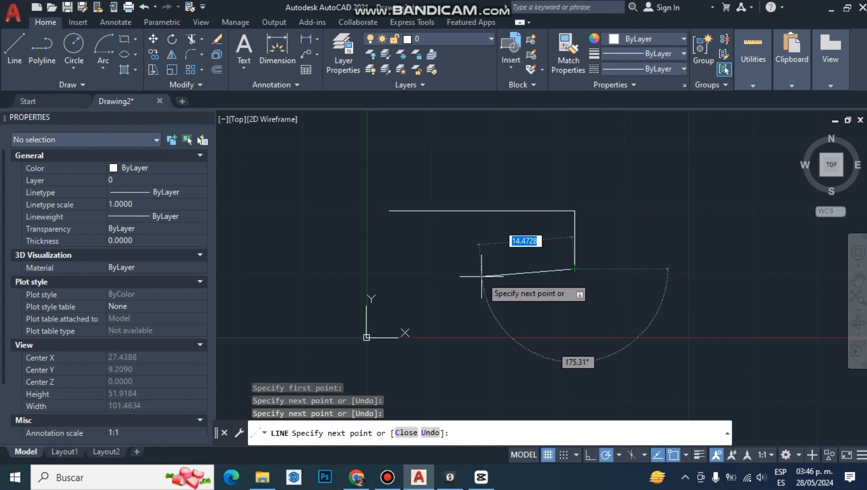
Continue the line horizontally back across the Y axis and end it with a slightly slanted upward segment.
left_click(466, 269)
left_click(399, 269)
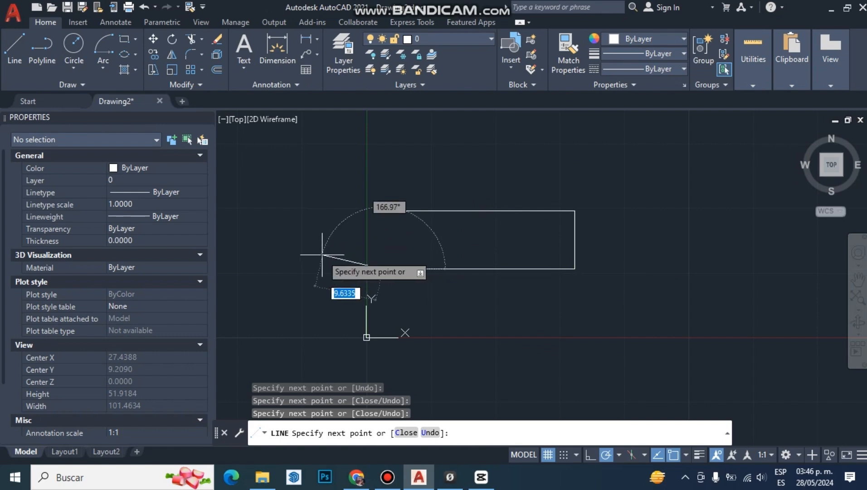
left_click(302, 268)
left_click(295, 203)
key("Escape")
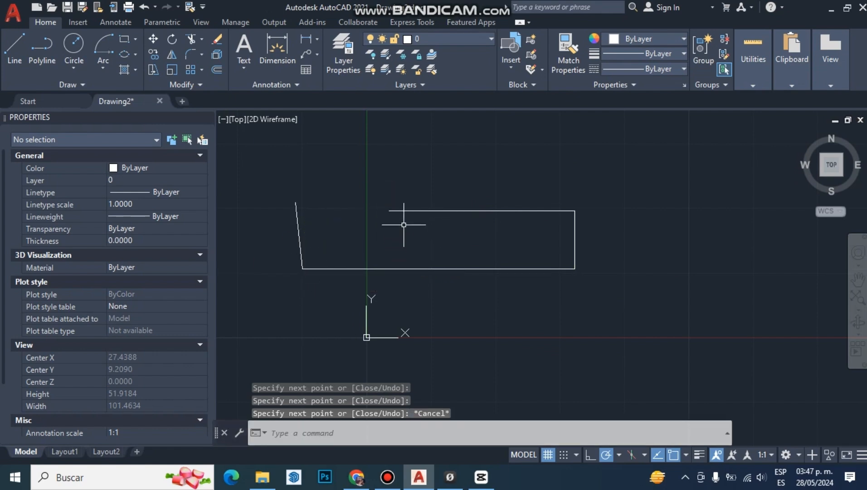
Select only the upper horizontal line with a crossing window to inspect it as a separate object, and clear the selection.
left_click(475, 233)
left_click(444, 167)
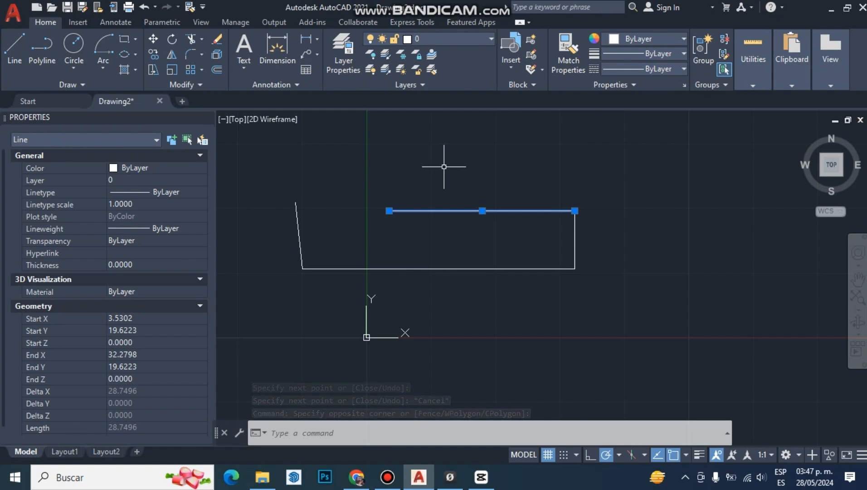
left_click(444, 167)
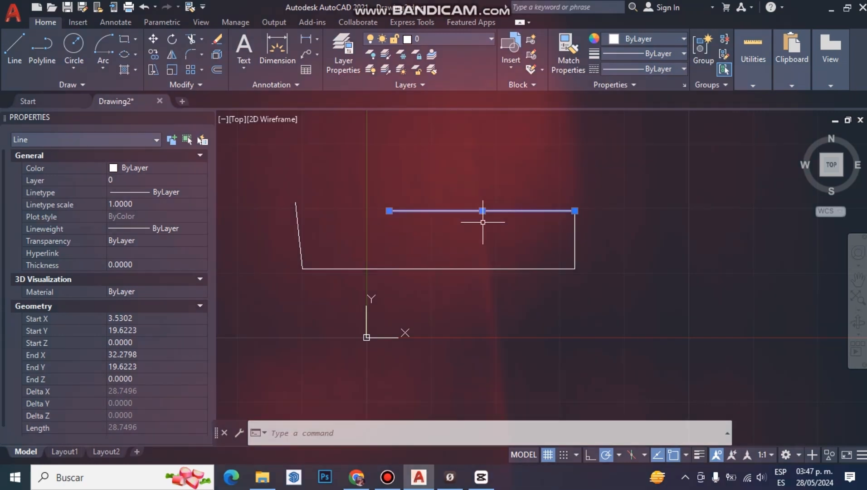
left_click(483, 222)
key("Escape")
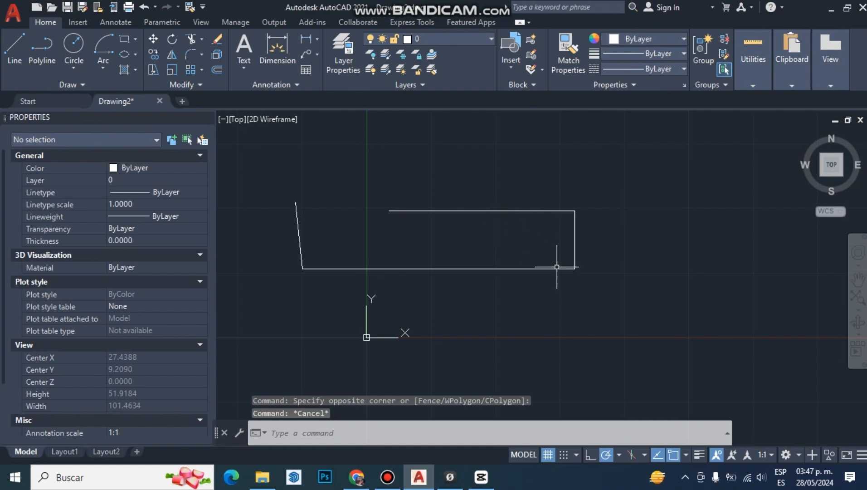
Delete all the line segments using a crossing selection around the whole shape.
left_click(611, 312)
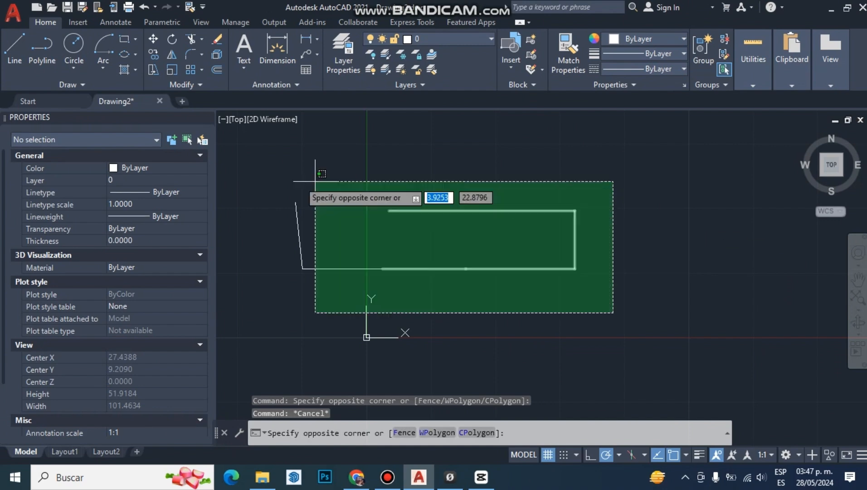
left_click(275, 180)
key("Delete")
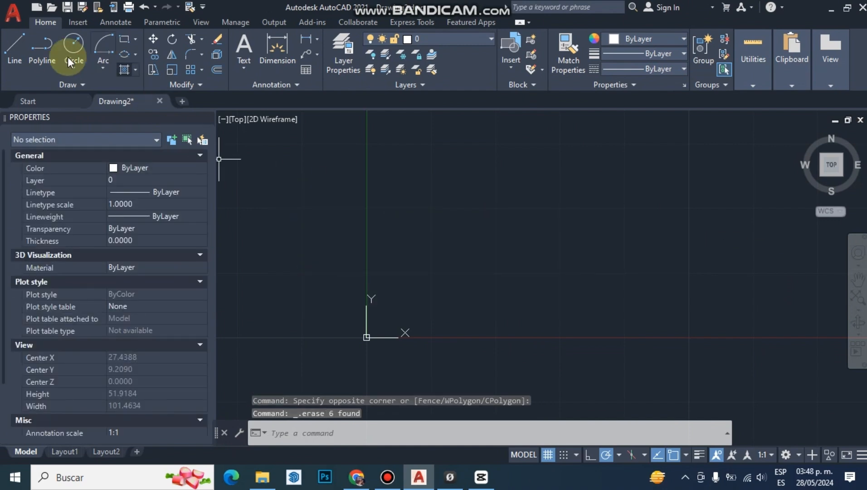
Draw a square with 5-unit sides above the X axis as a single polyline.
left_click(44, 53)
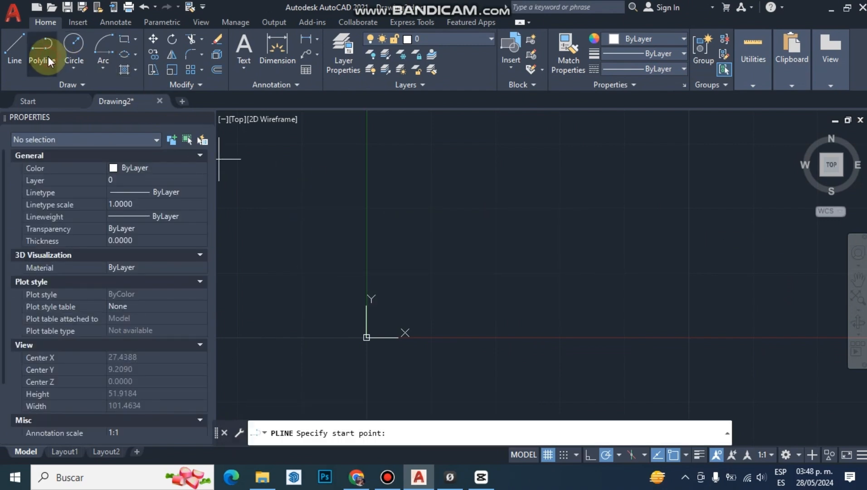
left_click(417, 211)
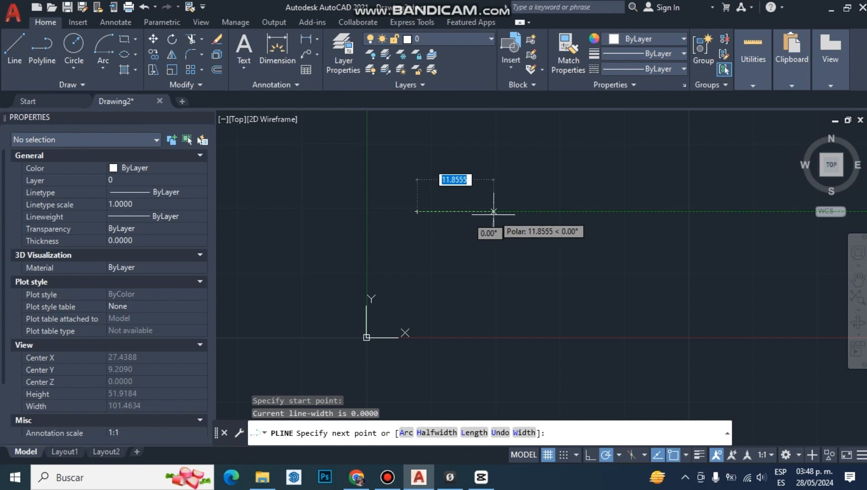
type("5")
key("Return")
left_click(418, 234)
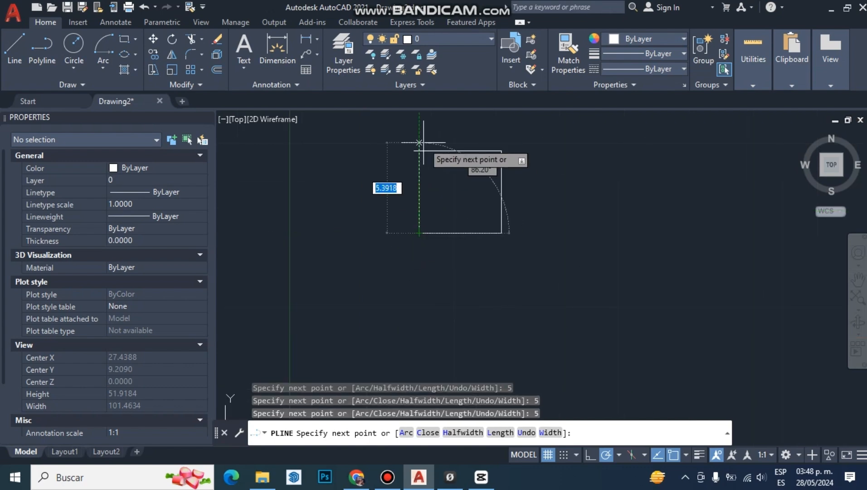
key("Escape")
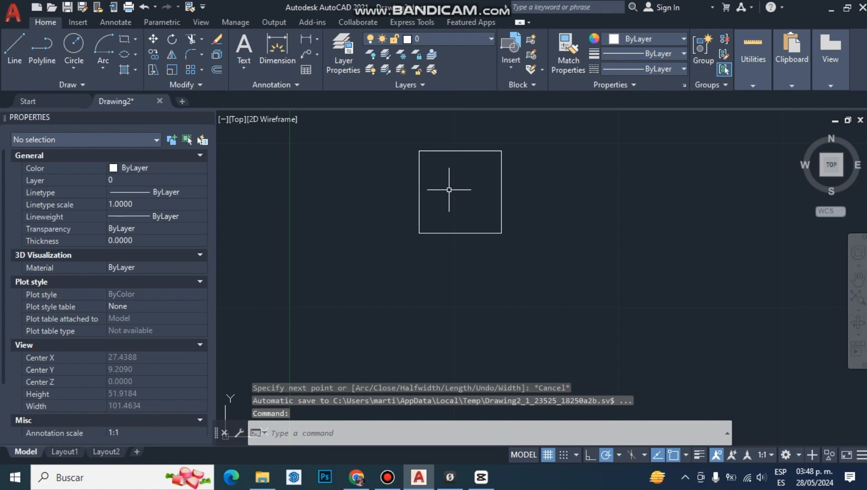
Select the polyline square with a crossing window and delete it.
left_click(461, 197)
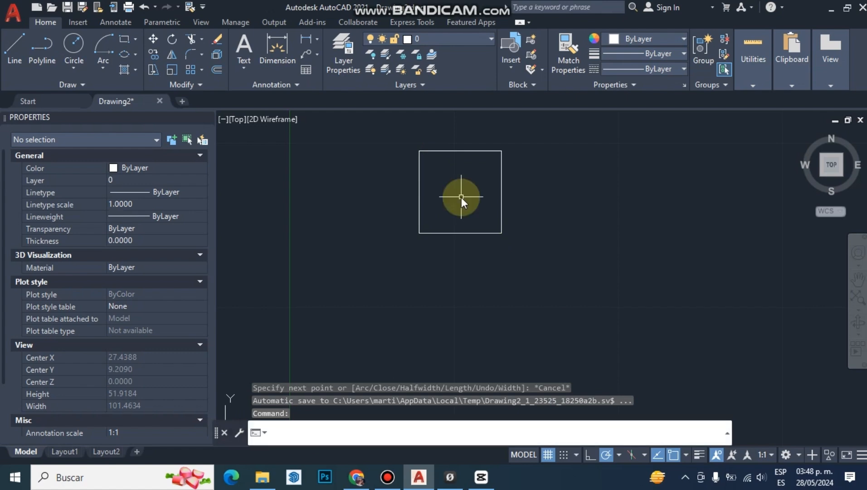
left_click(391, 169)
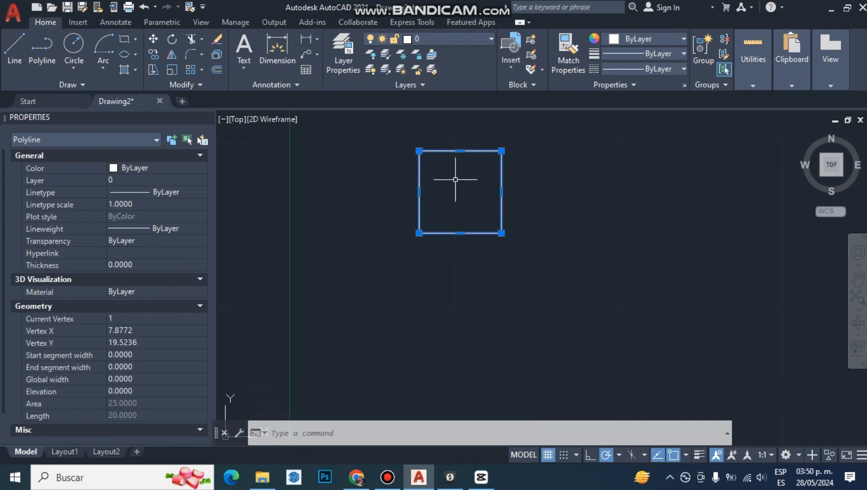
key("Delete")
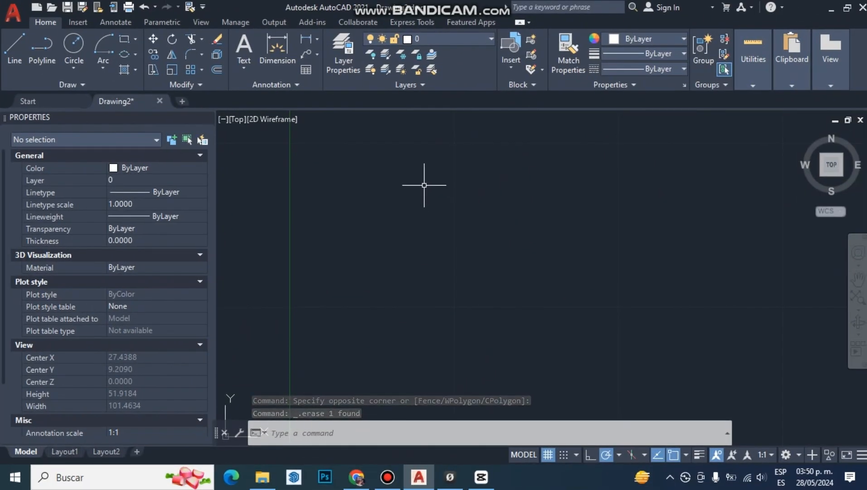
Draw a circle with the Center, Radius method and a radius of 5 units.
left_click(71, 63)
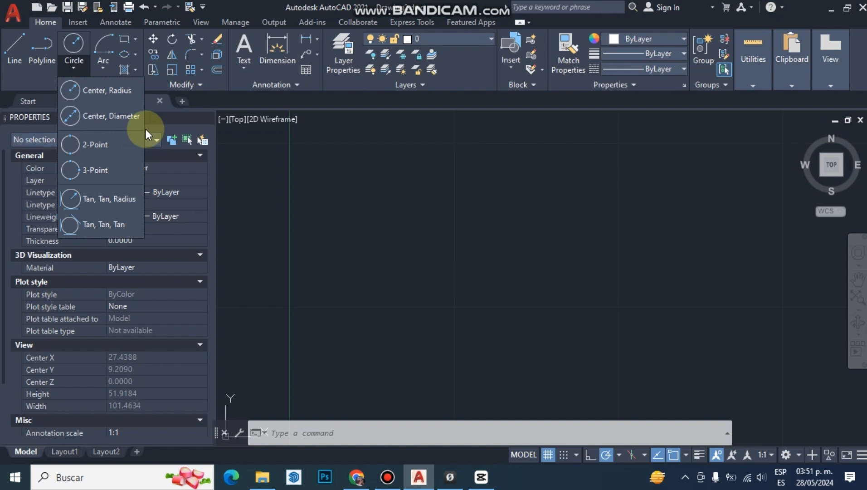
left_click(119, 96)
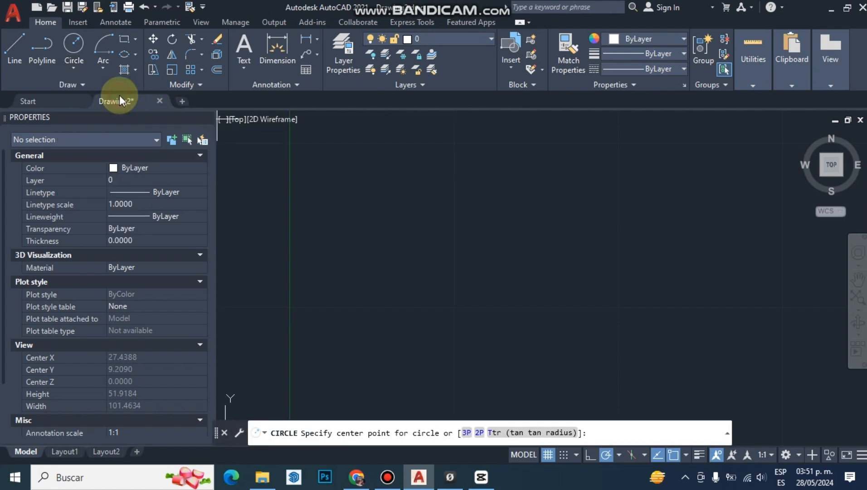
left_click(428, 263)
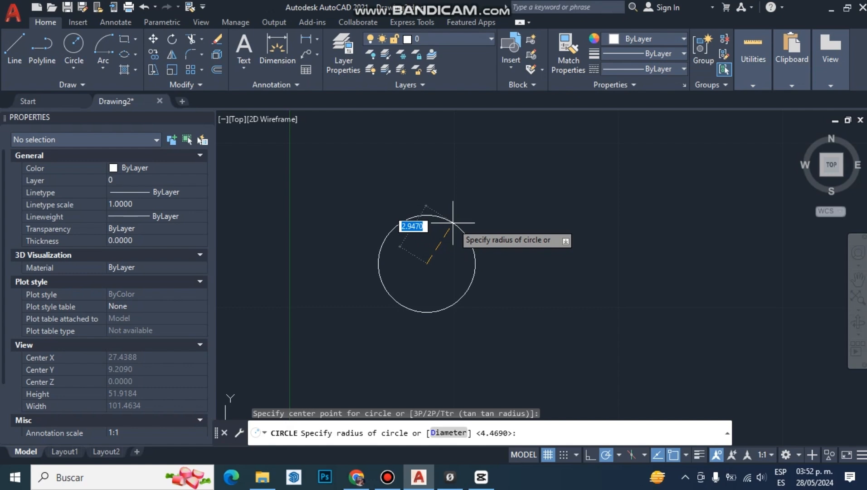
type("5")
key("Return")
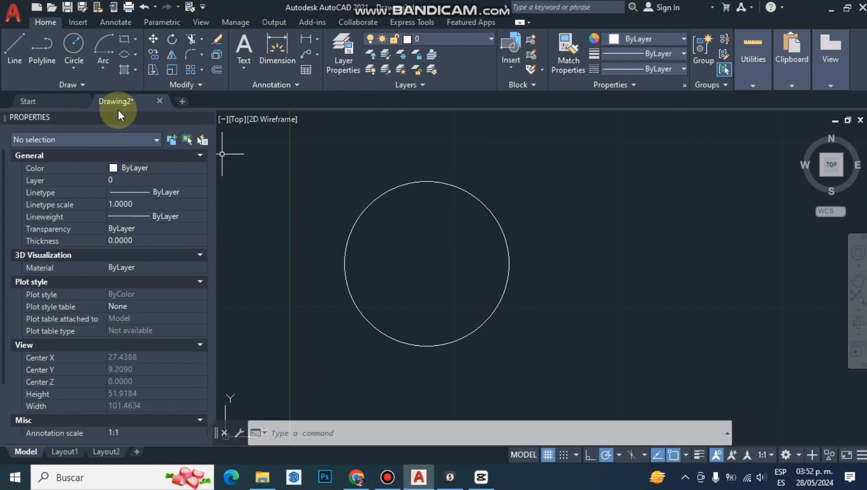
Draw a smaller circle beside the first one with the Center, Diameter method.
left_click(80, 65)
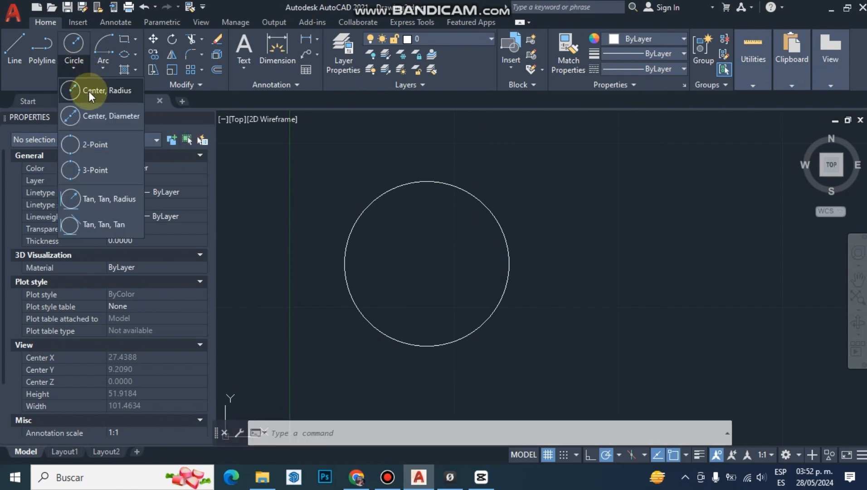
left_click(90, 115)
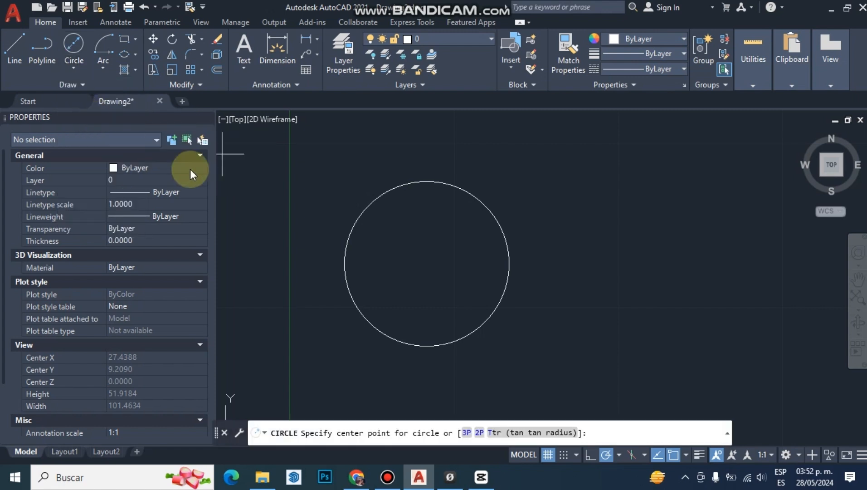
left_click(596, 280)
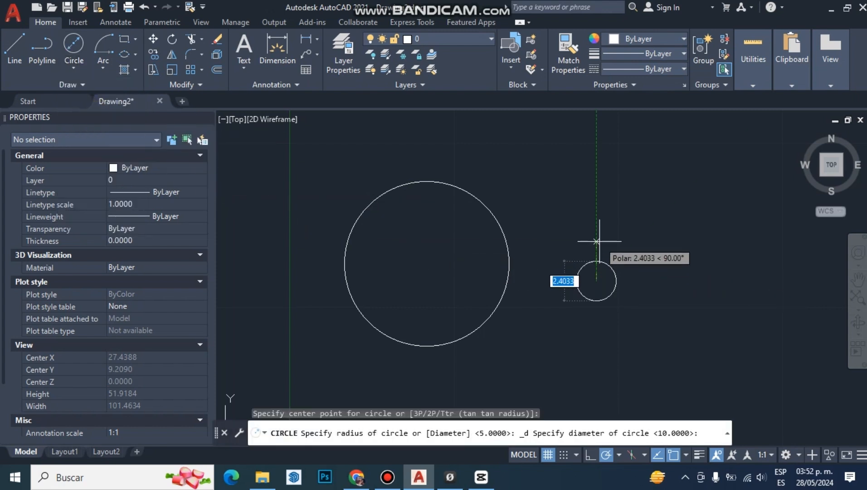
left_click(601, 215)
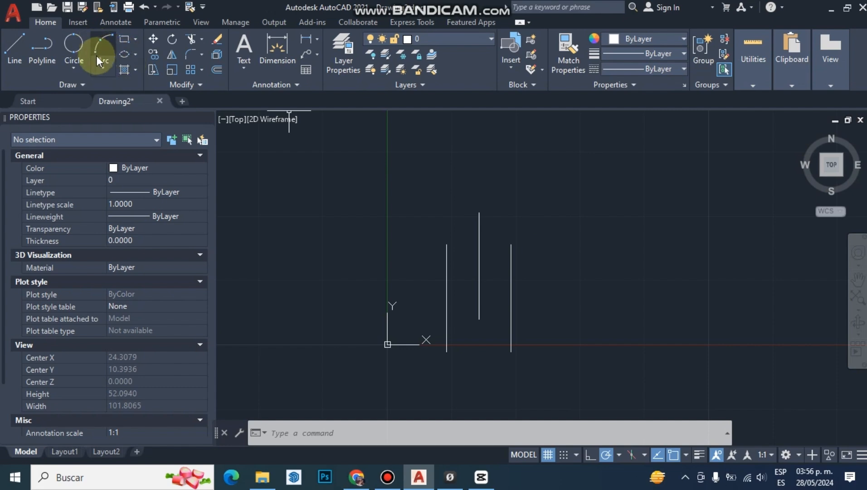
Draw a 3-Point arc through the top ends of the three vertical lines.
left_click(105, 63)
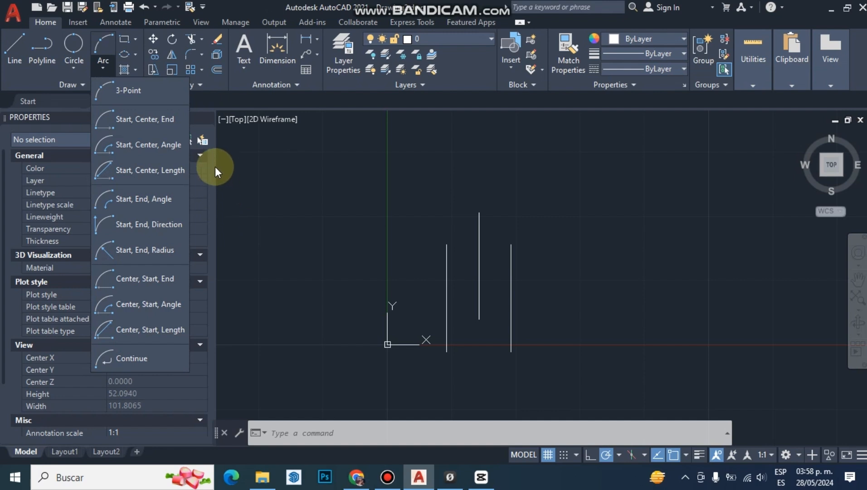
left_click(156, 96)
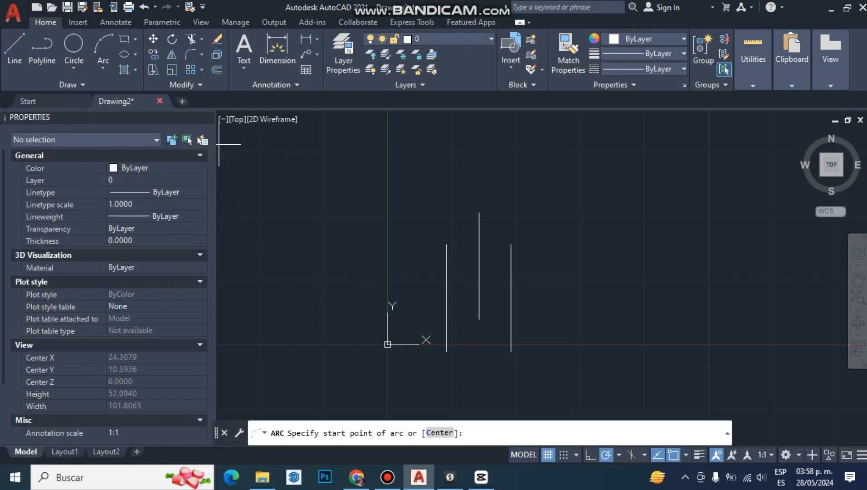
left_click(446, 245)
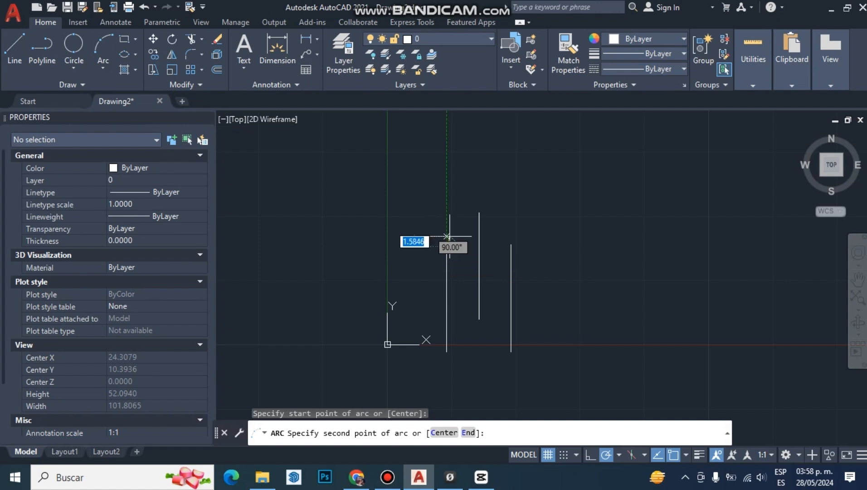
left_click(479, 213)
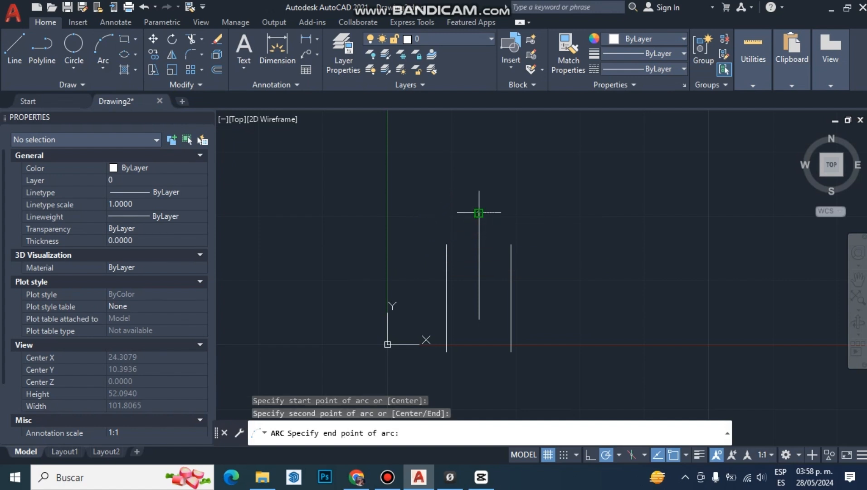
left_click(511, 245)
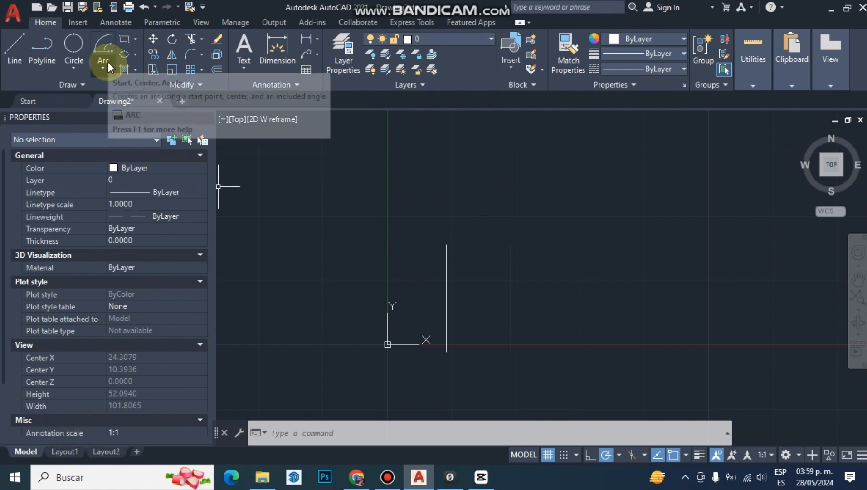
Draw an arc starting at the top end of the left vertical line, centered midway between the two lines.
left_click(108, 62)
left_click(116, 89)
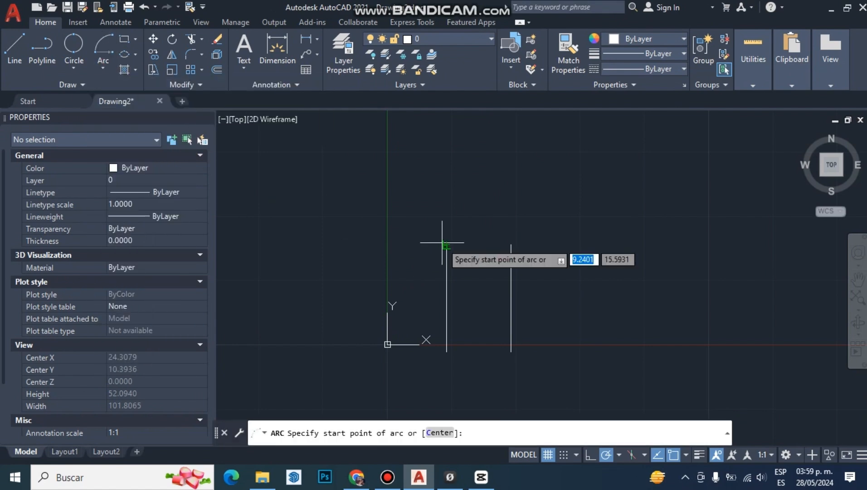
left_click(446, 245)
left_click(478, 244)
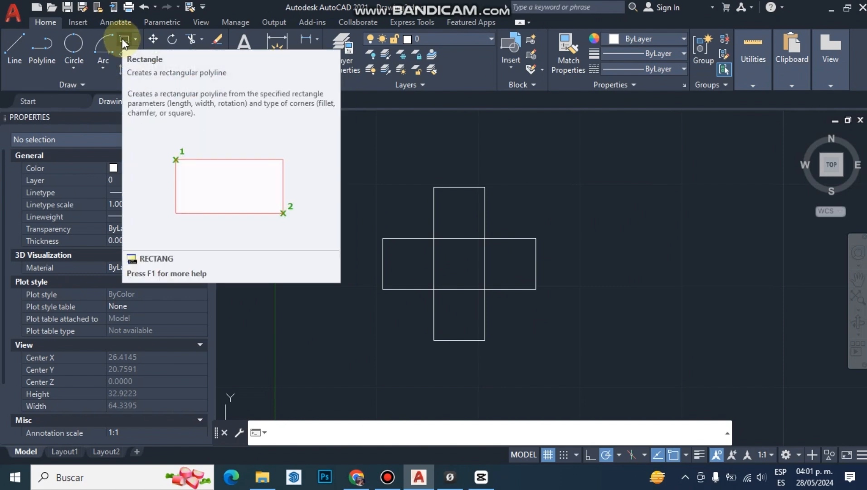
Draw a rectangle 10 units wide and 20 units high to the upper right of the cross shape.
left_click(124, 40)
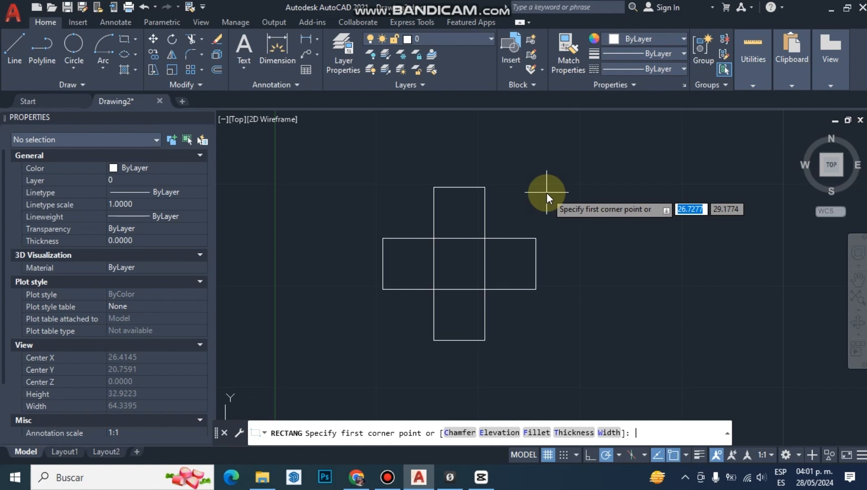
left_click(598, 197)
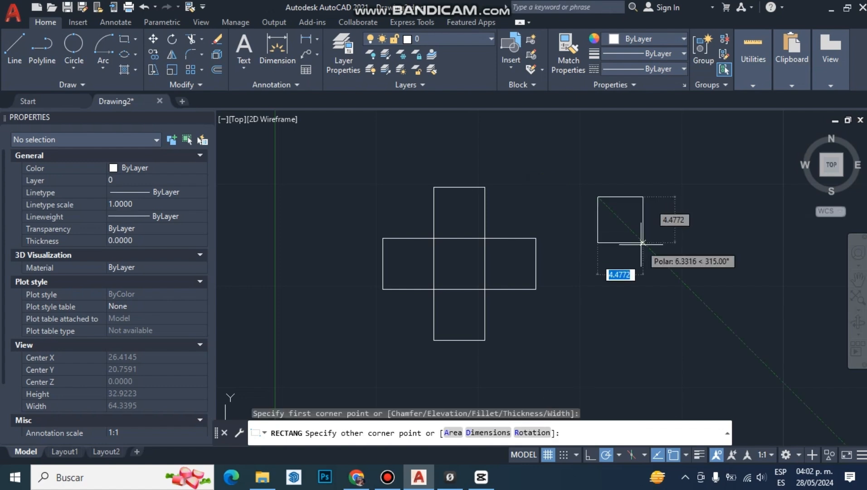
type("10")
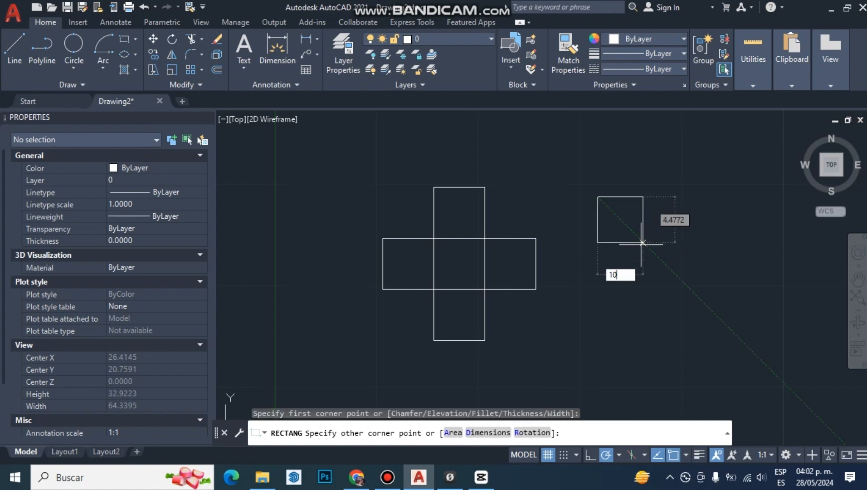
key("Tab")
type("20")
key("Return")
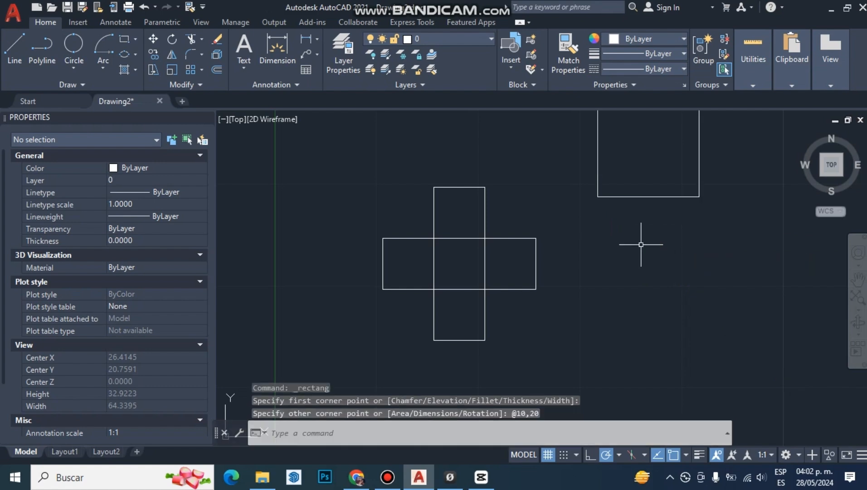
middle_click_drag(641, 244, 563, 382)
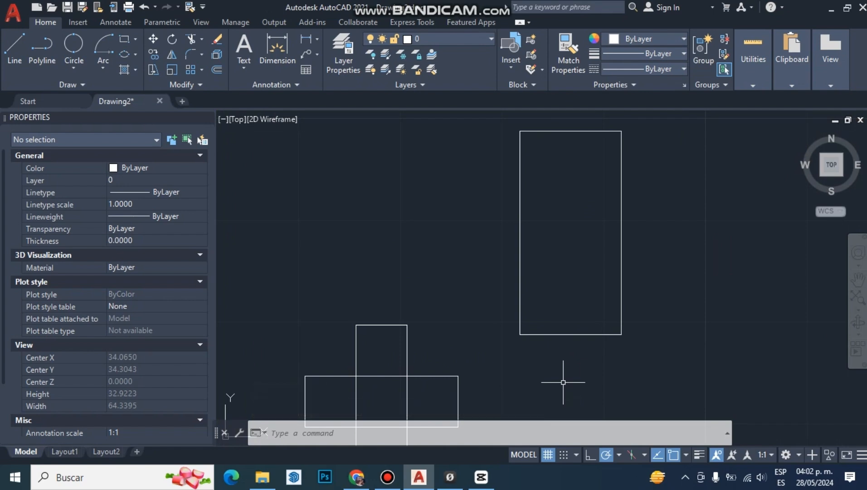
Draw a 5 by 5 unit square above the cross shape with the Rectangle command.
left_click(563, 382)
key("Escape")
type("rec")
key("Return")
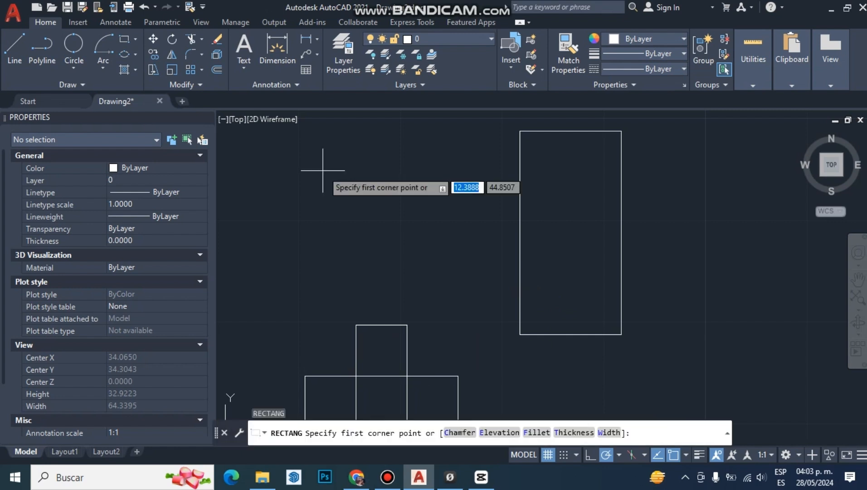
left_click(323, 171)
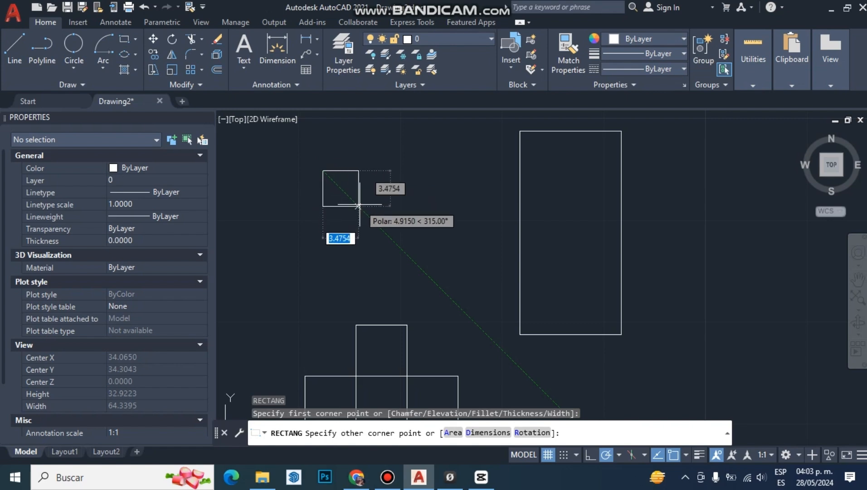
type("5,5")
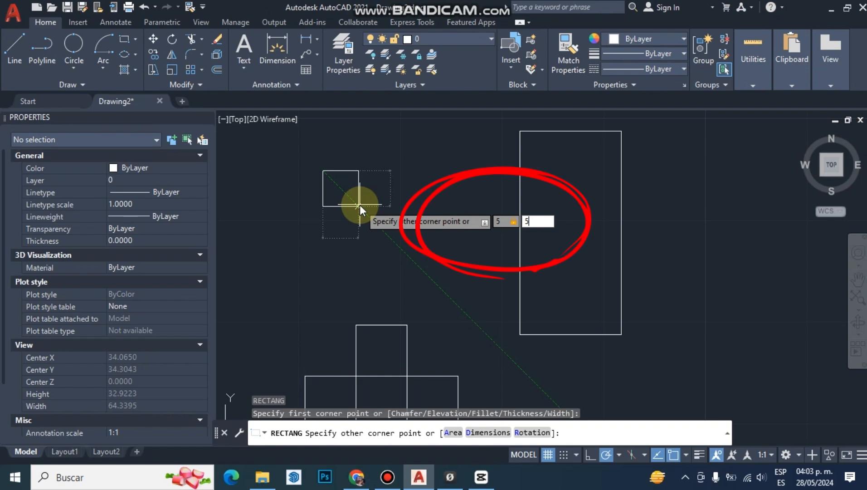
key("Return")
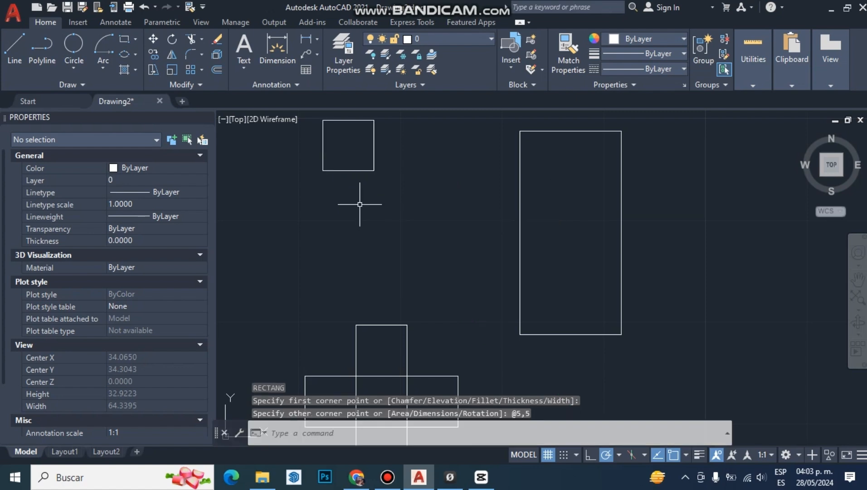
Measure the sides of the small square with the MEASUREGEOM command.
middle_click_drag(358, 202, 373, 236)
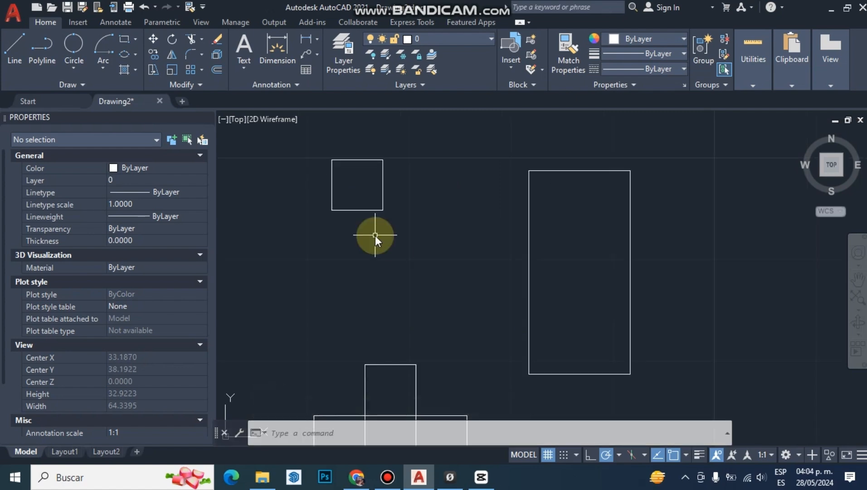
type("mea")
key("Return")
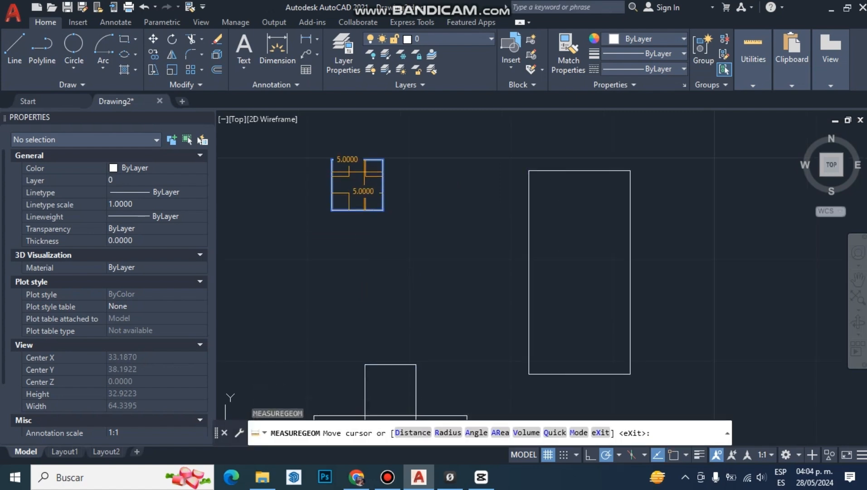
scroll(363, 183, "up", 4)
middle_click_drag(362, 181, 381, 211)
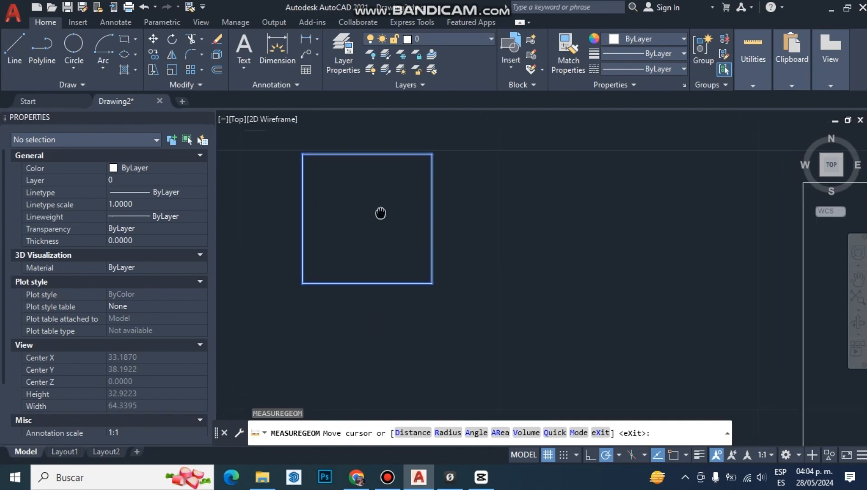
key("Escape")
scroll(381, 212, "down", 2)
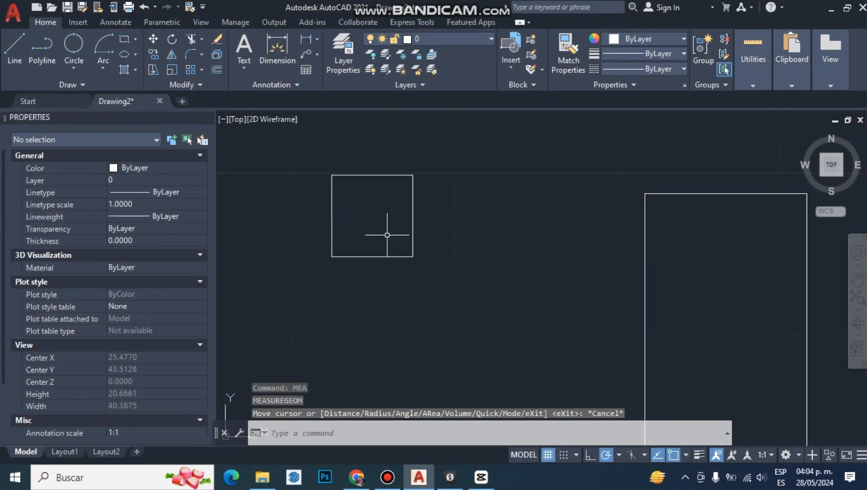
scroll(372, 254, "down", 2)
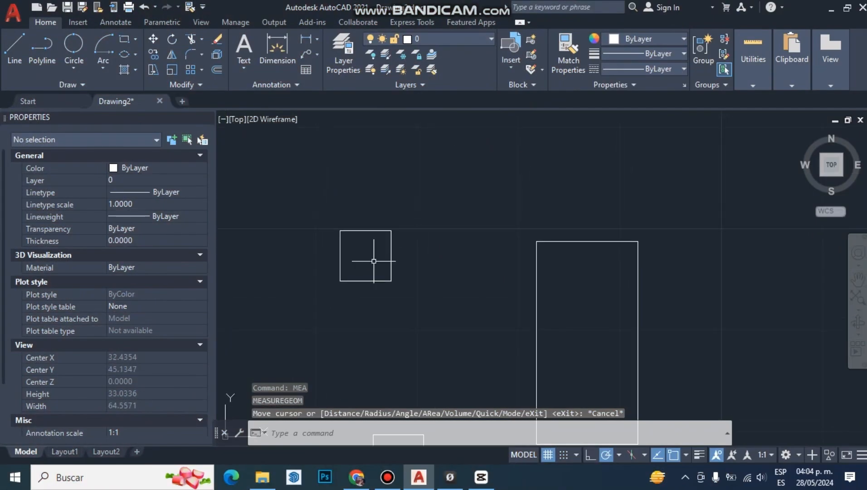
Draw a 6-sided polygon inscribed in a circle centered at 10,10, picking its radius freehand.
left_click(134, 42)
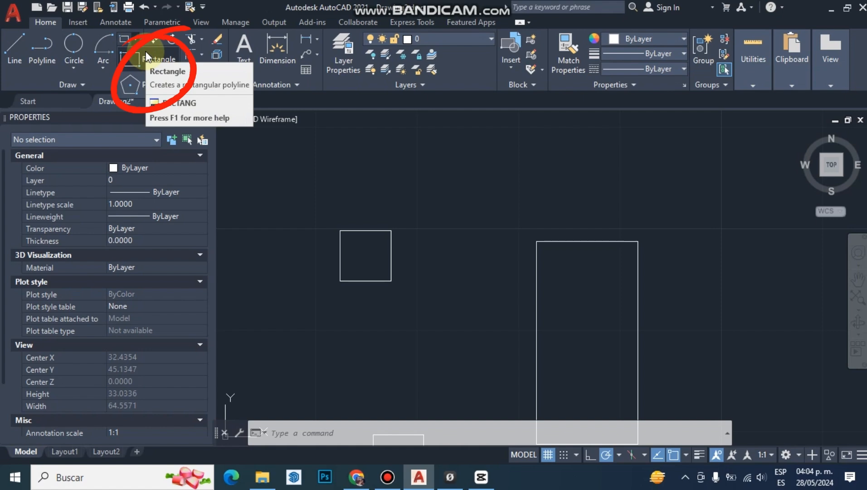
left_click(140, 82)
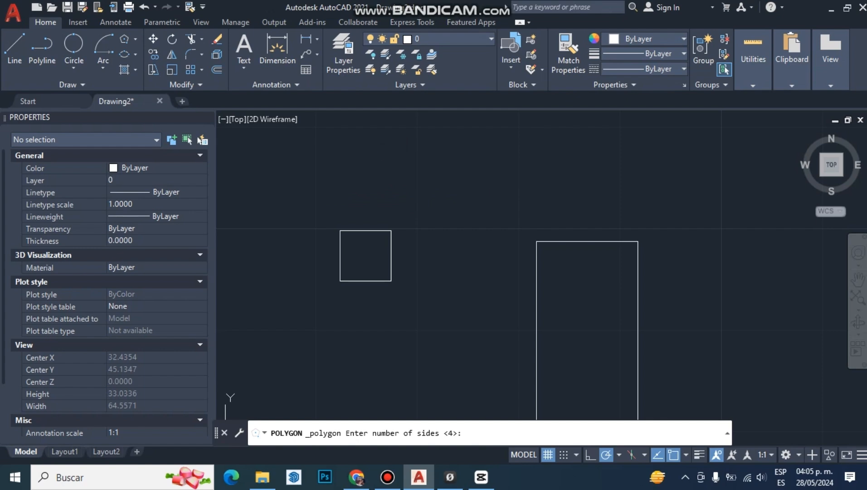
type("6")
key("Return")
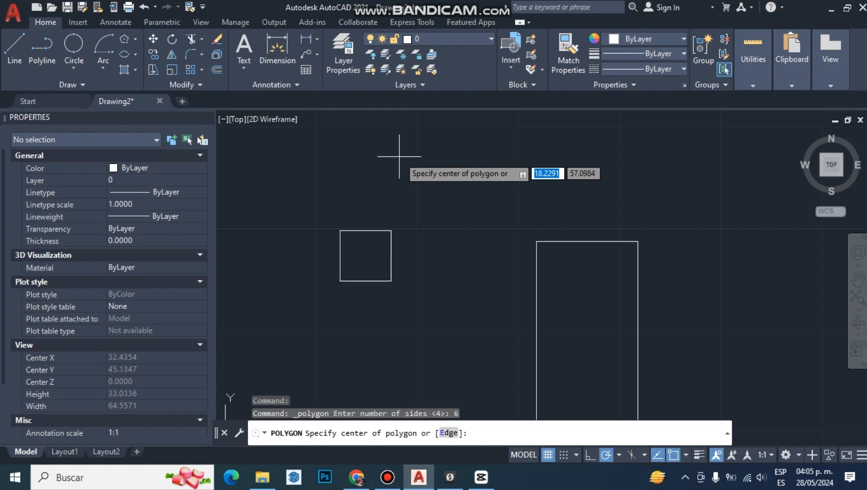
type("10")
key("Tab")
type("10")
key("Return")
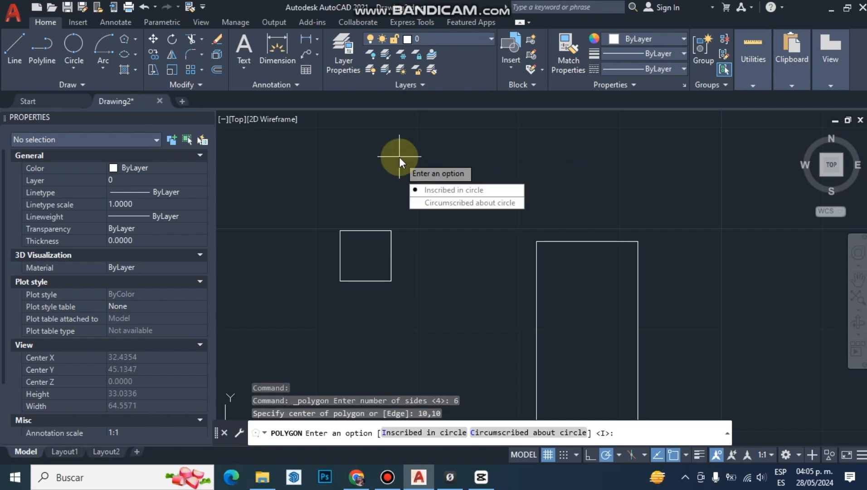
key("Return")
scroll(401, 156, "down", 3)
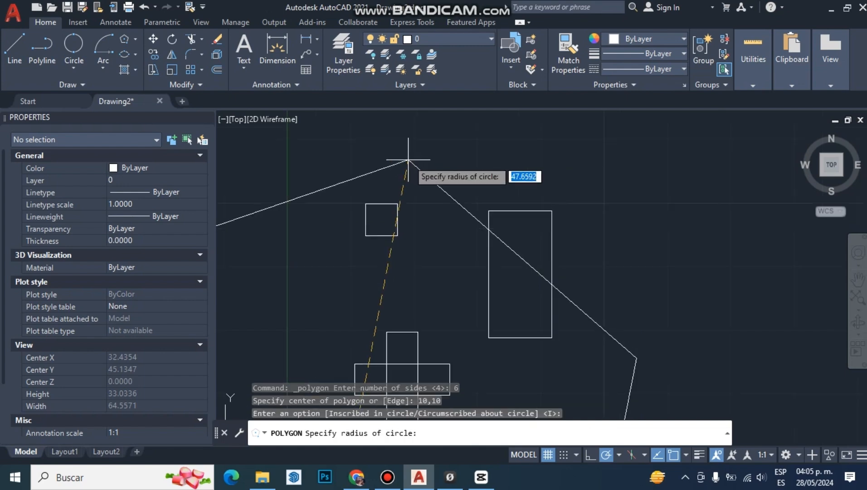
left_click(406, 193)
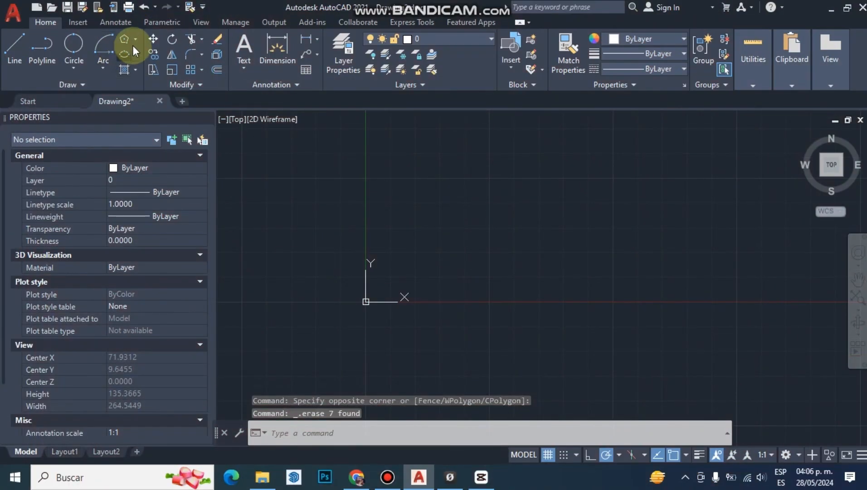
Draw a horizontal ellipse near the origin with the Center method, about three times as wide as it is high.
left_click(133, 53)
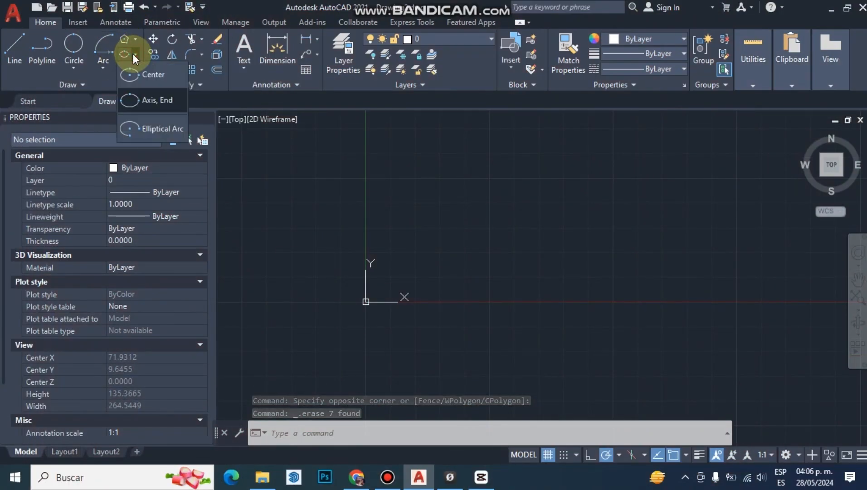
left_click(144, 74)
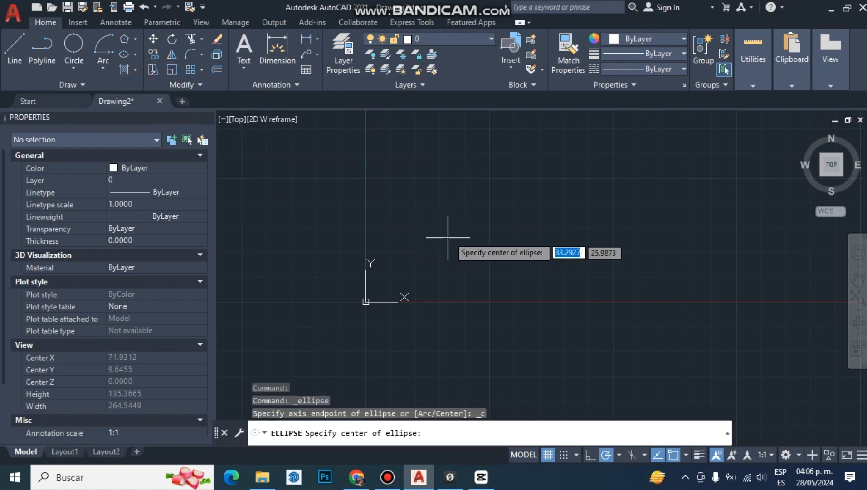
left_click(444, 234)
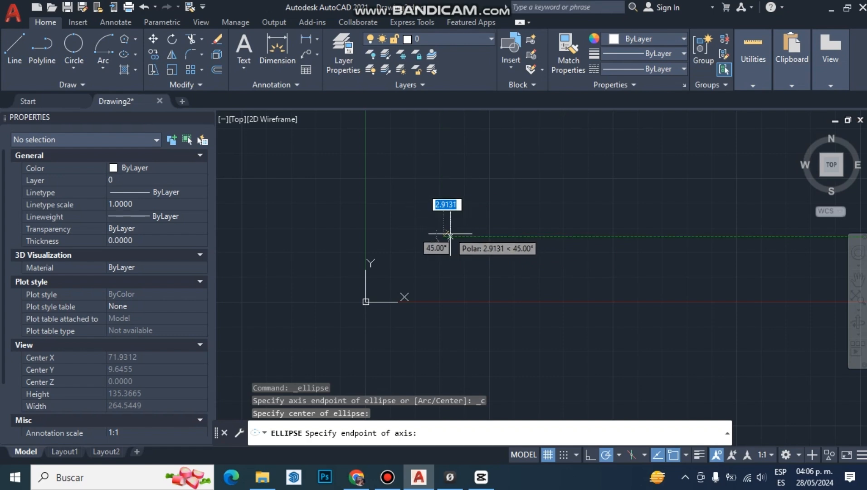
left_click(557, 236)
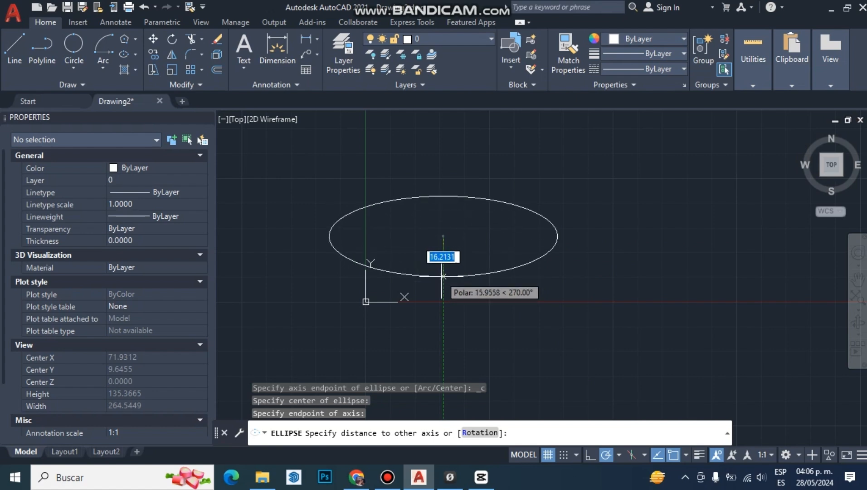
left_click(443, 272)
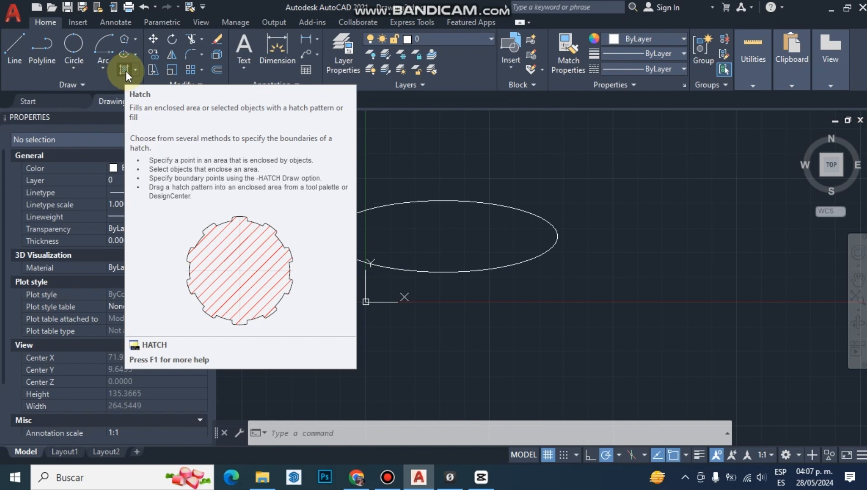
Hatch the inside of the ellipse with the HONEY pattern.
left_click(124, 69)
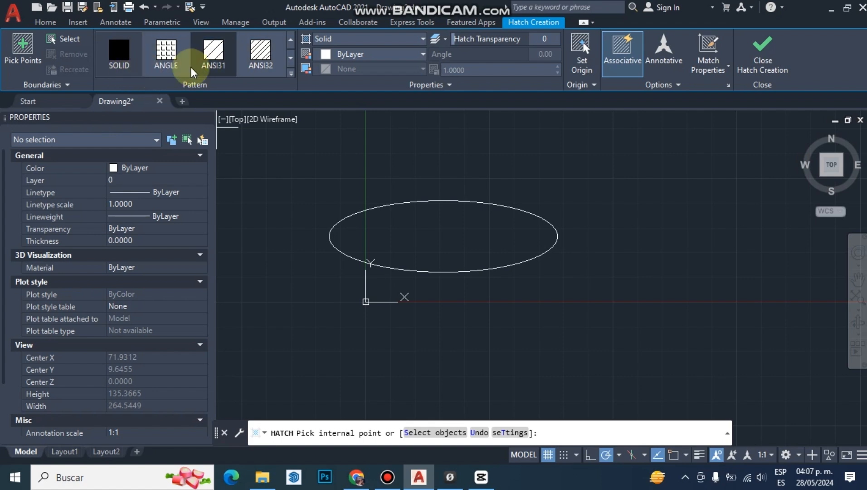
left_click(291, 73)
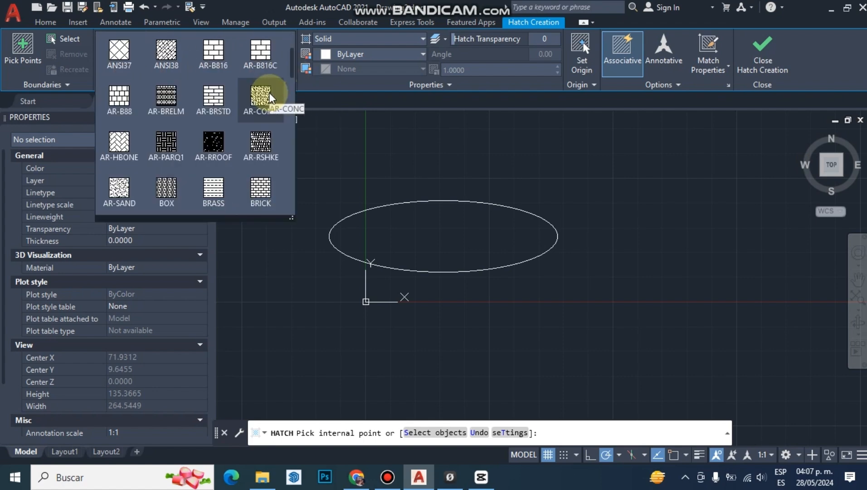
scroll(267, 102, "down", 2)
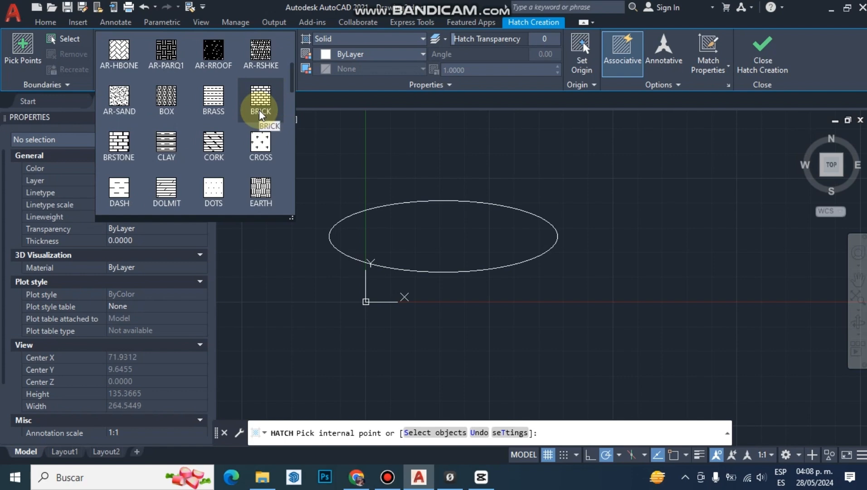
scroll(254, 125, "down", 5)
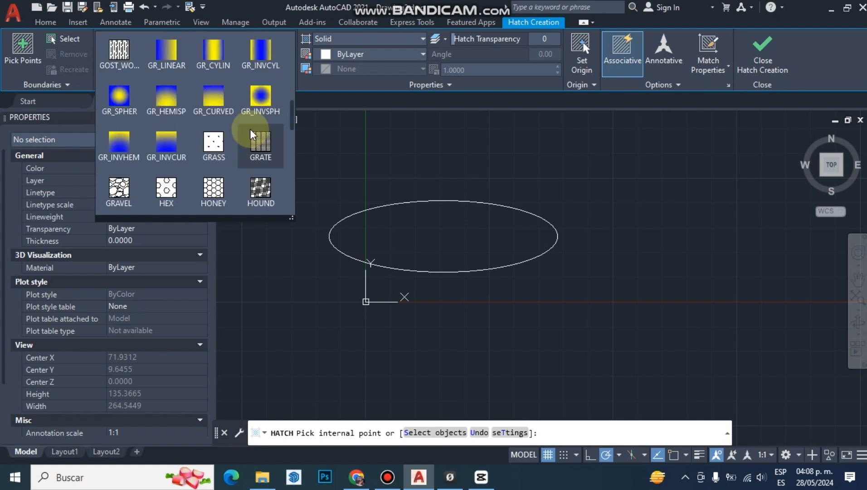
scroll(251, 134, "down", 2)
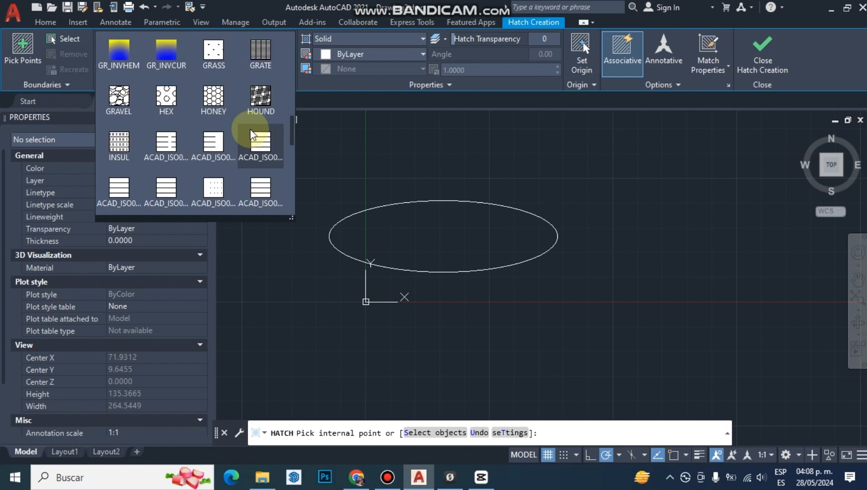
scroll(231, 150, "up", 1)
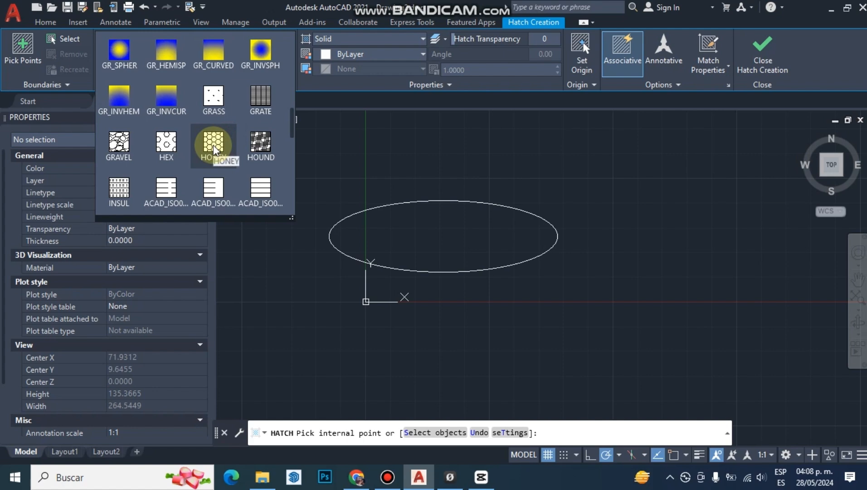
left_click(214, 147)
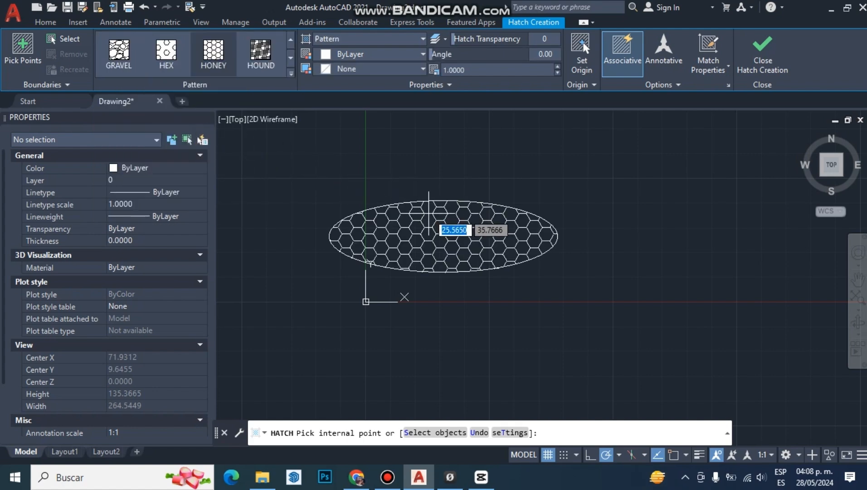
left_click(430, 216)
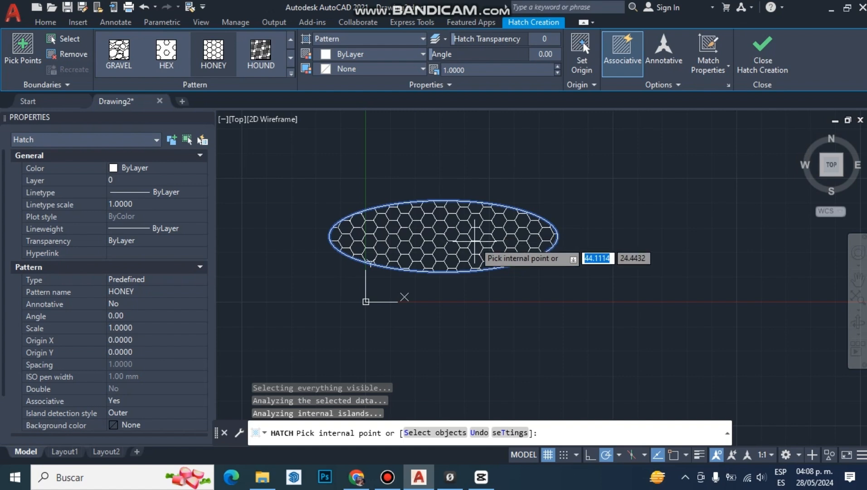
key("Escape")
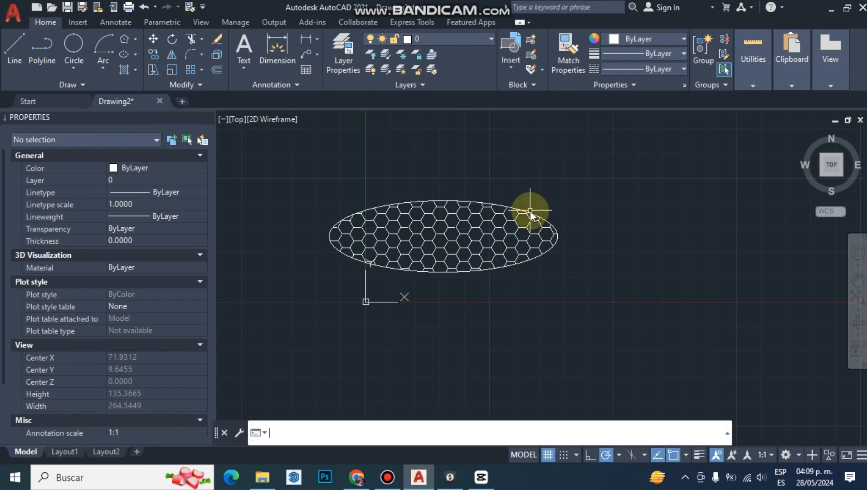
Draw a freehand rectangle beside the hatched ellipse, slightly wider than it is high.
middle_click_drag(530, 212, 453, 227)
key("Escape")
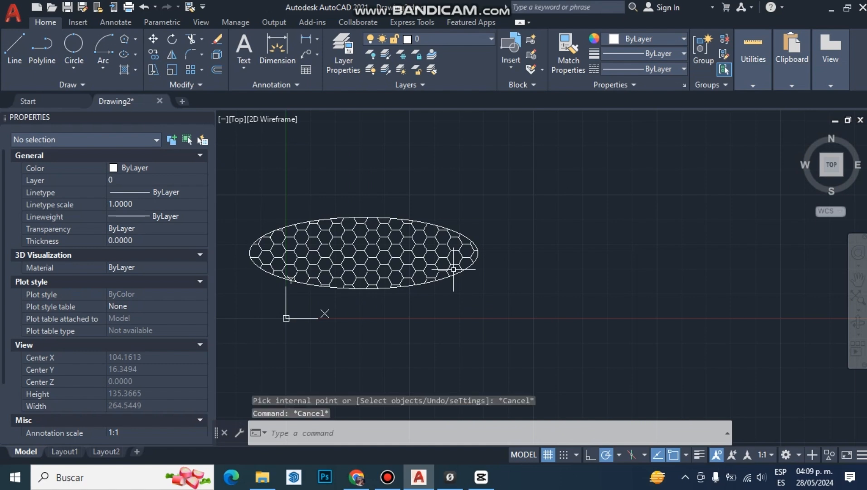
left_click(453, 269)
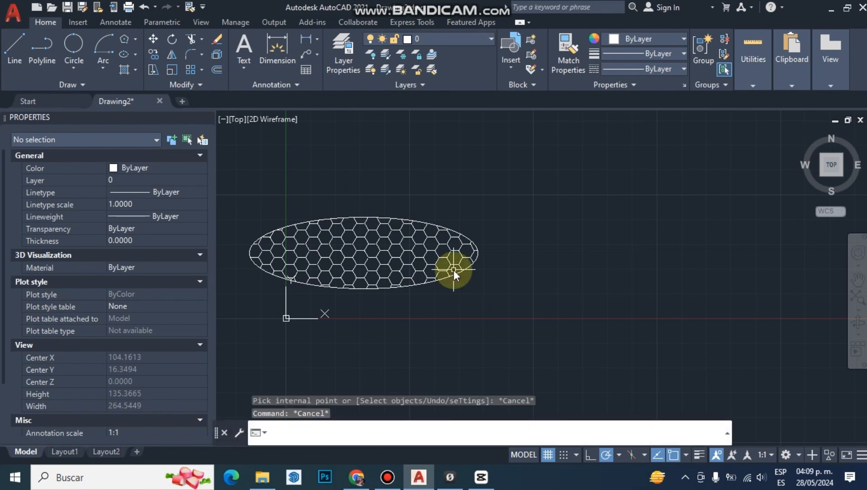
type("rec")
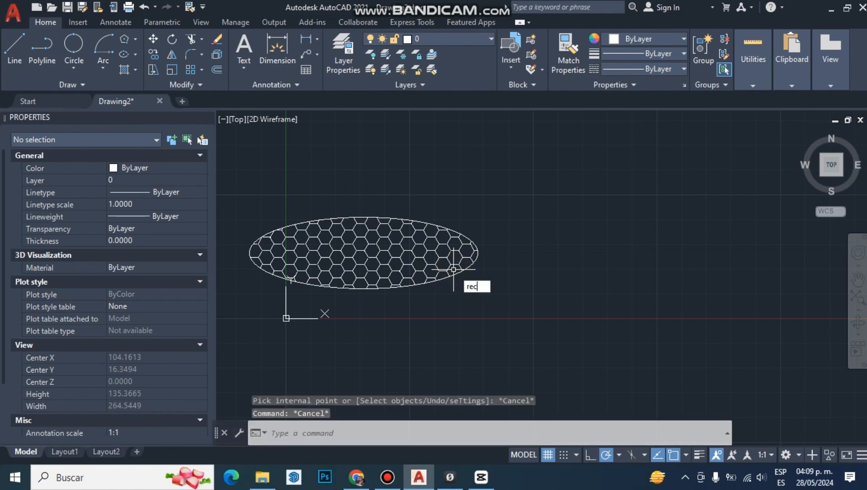
key("Return")
left_click(512, 252)
left_click(594, 321)
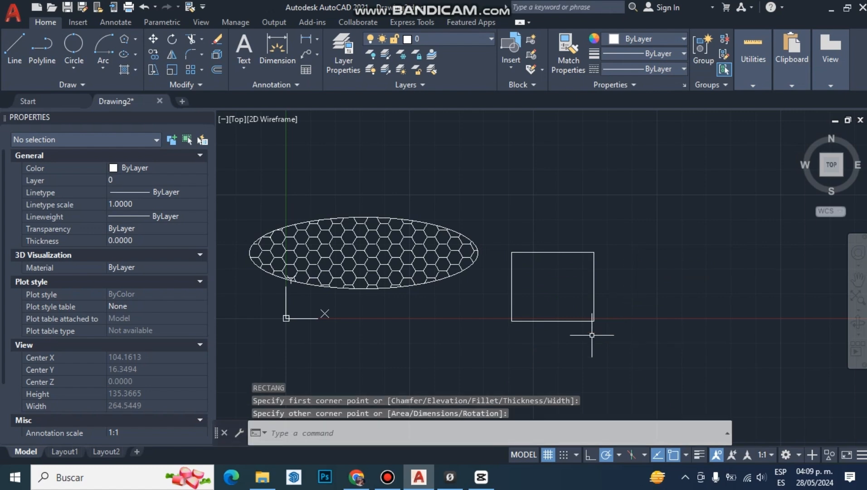
key("Escape")
key("Escape")
Trim away the upper side of the rectangle.
type("tr")
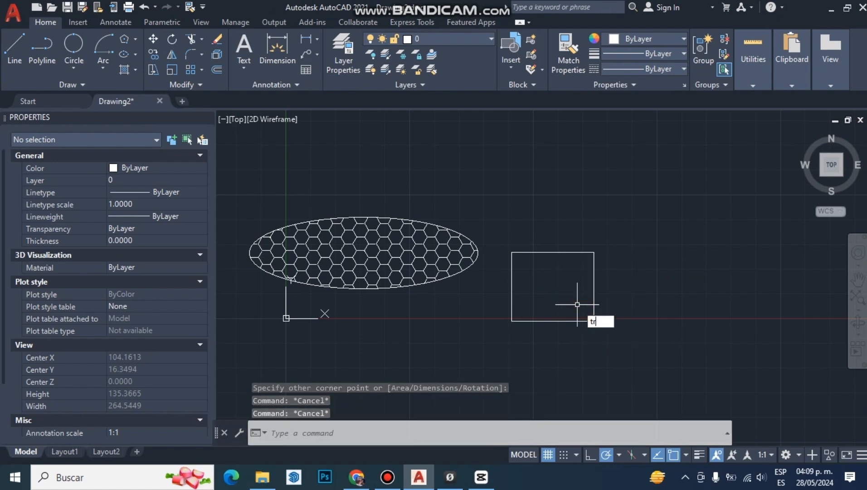
key("Return")
left_click_drag(577, 304, 556, 228)
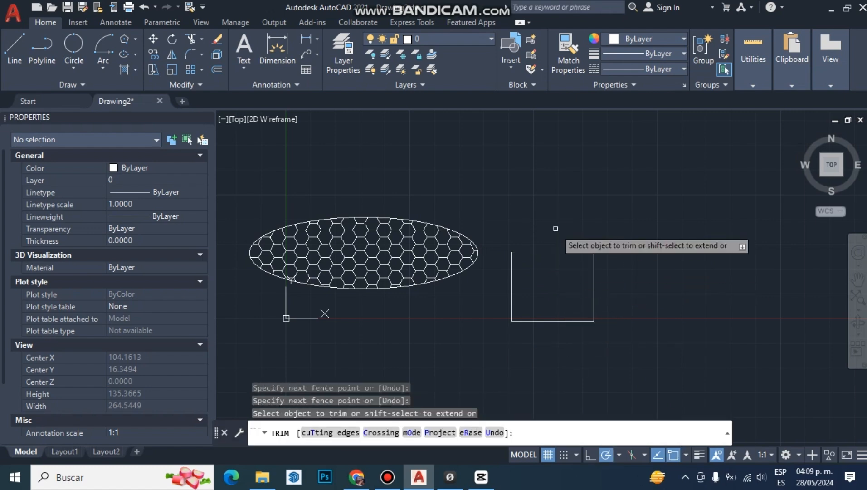
Try to hatch the inside of the open three-sided shape with the HONEY pattern.
left_click(121, 70)
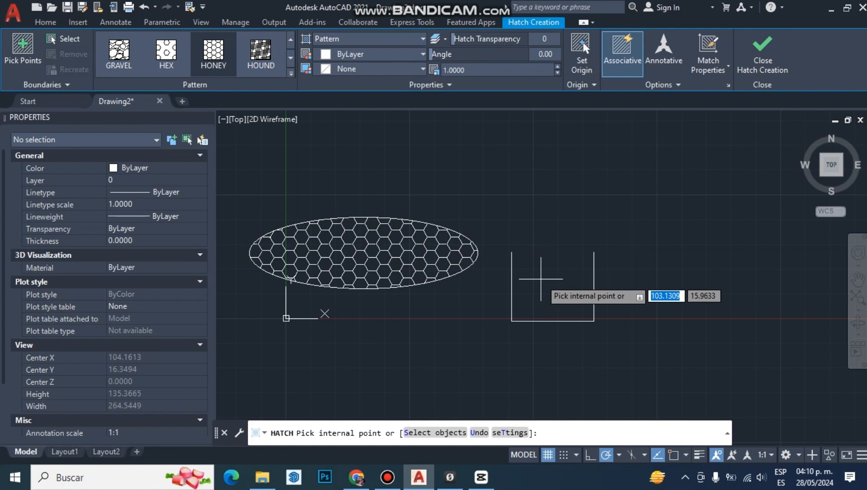
left_click(542, 281)
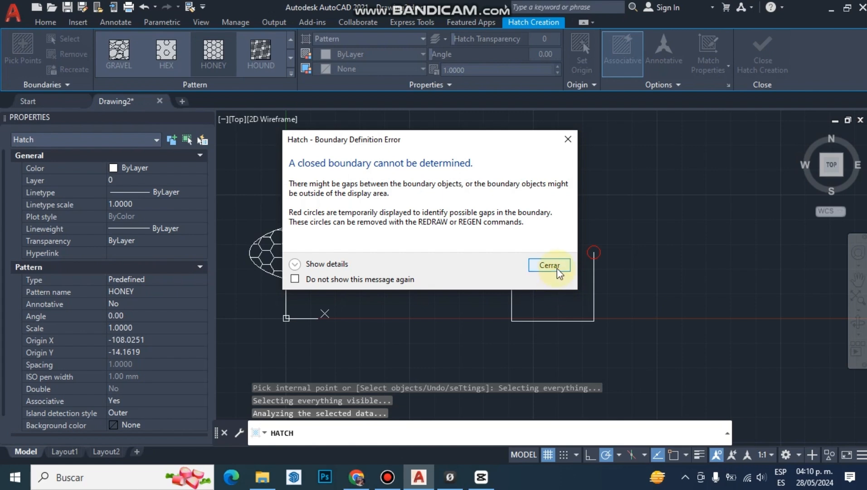
left_click(549, 266)
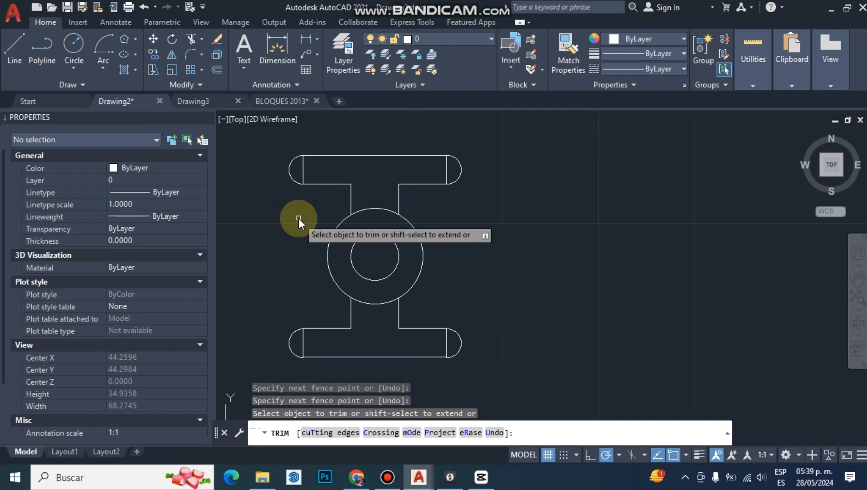
Move the whole I-shaped figure 15 units to the right, using the inner corner at the upper stem's left edge as base point.
left_click(156, 39)
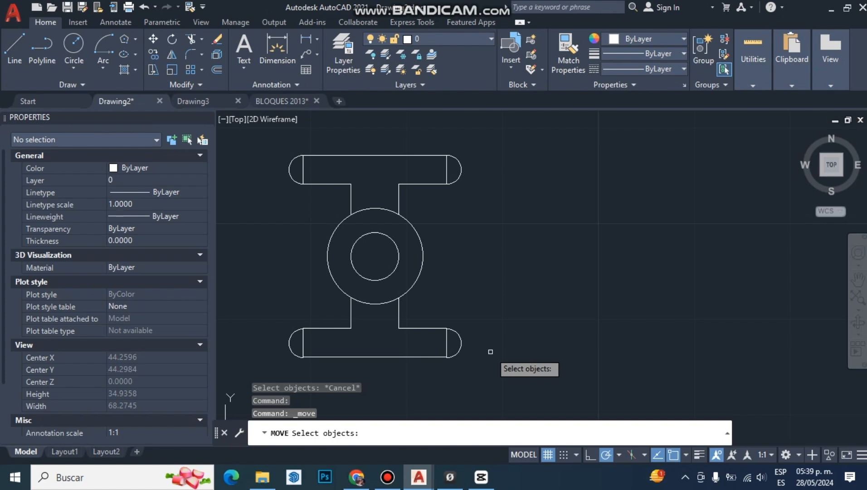
left_click(493, 370)
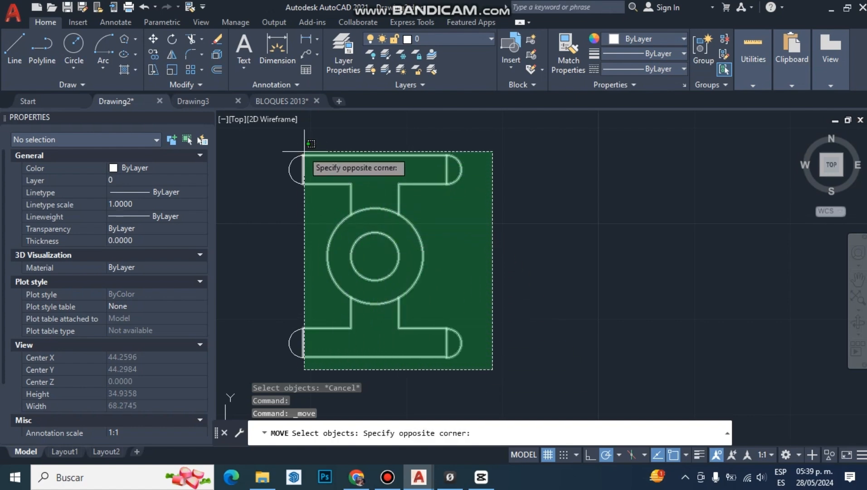
left_click(281, 147)
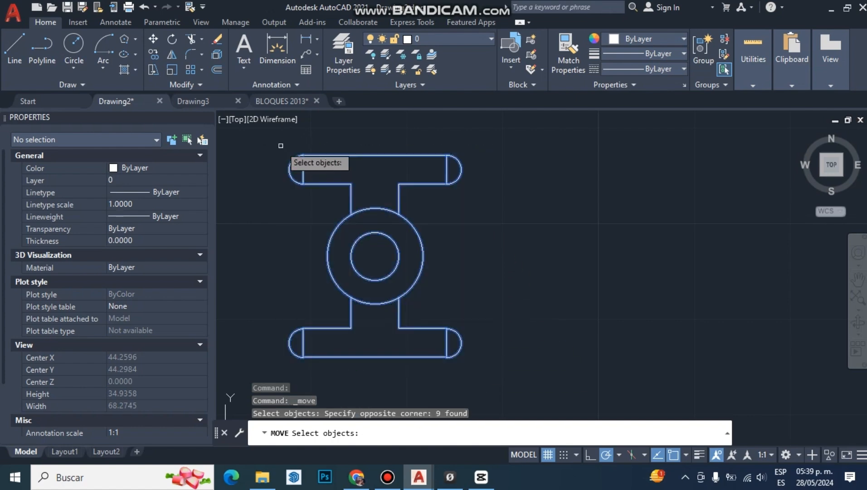
key("Return")
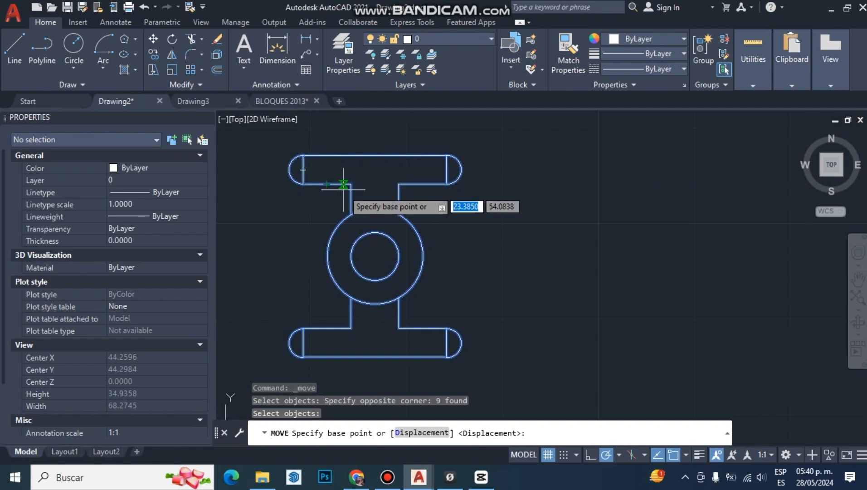
left_click(346, 186)
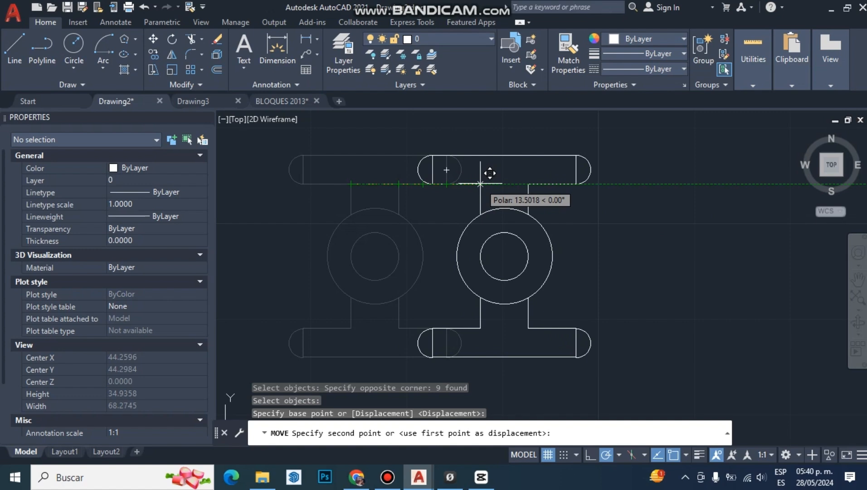
type("15")
key("Return")
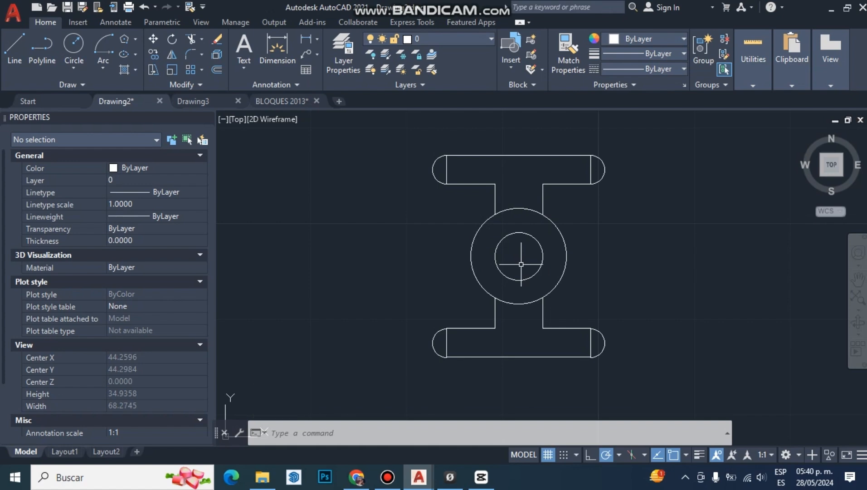
Try to move the two concentric circles 15 units to the left, using a base point beside them.
left_click(425, 199)
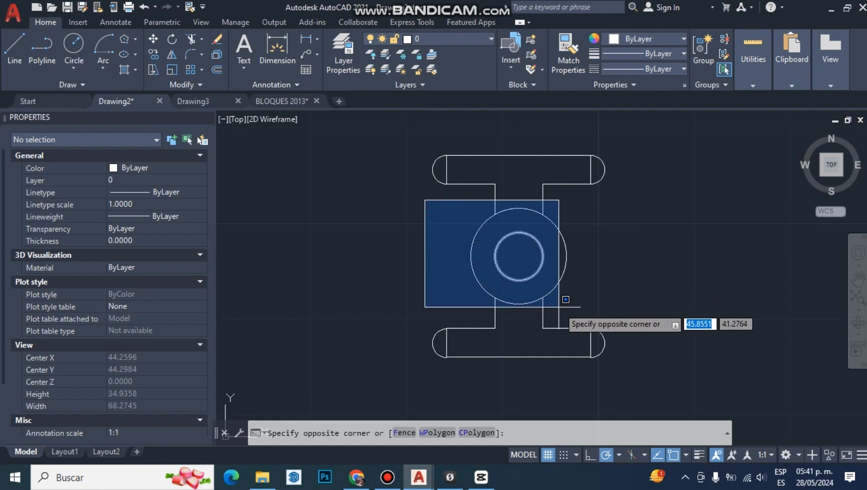
left_click(584, 312)
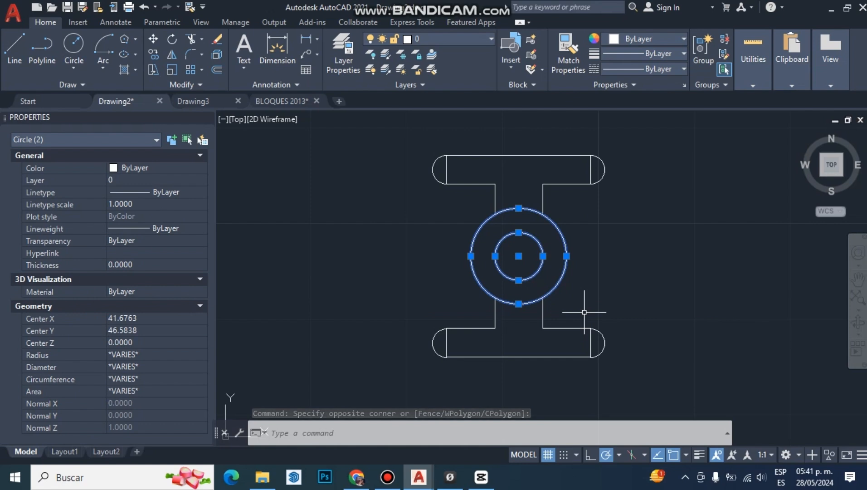
type("m")
key("Return")
left_click(451, 262)
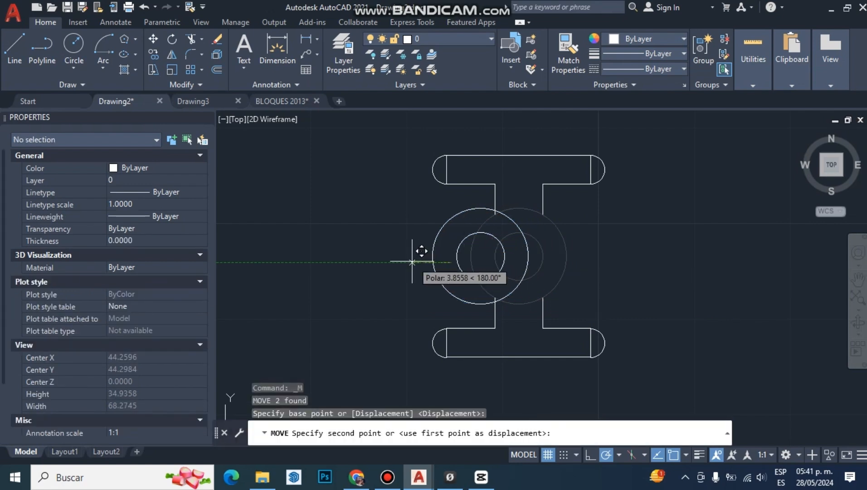
type("15")
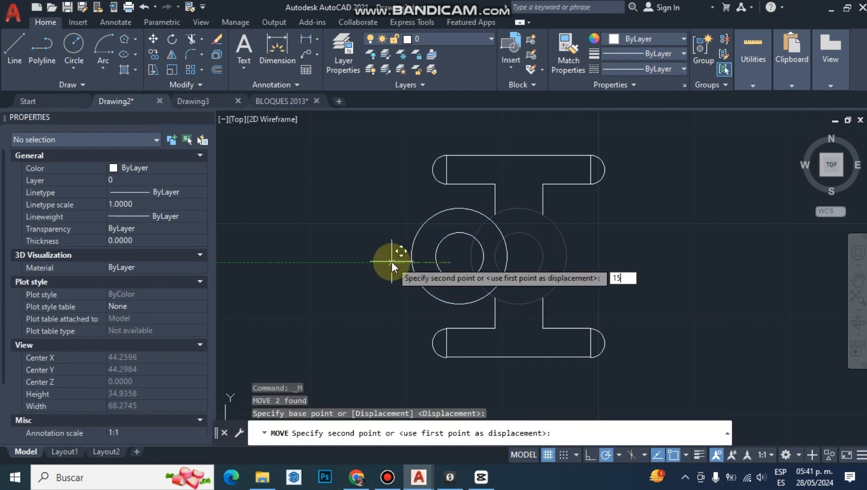
key("Return")
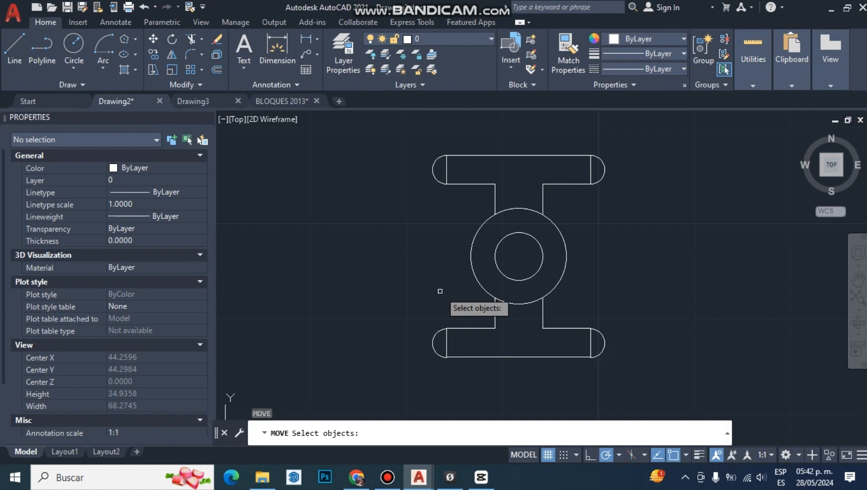
key("Escape")
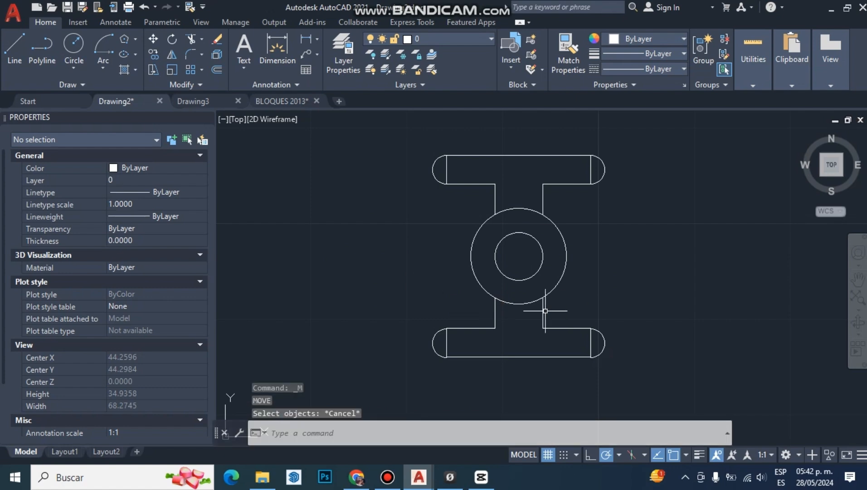
Select the two concentric circles and pick a base point near their center with the Move command.
left_click(588, 311)
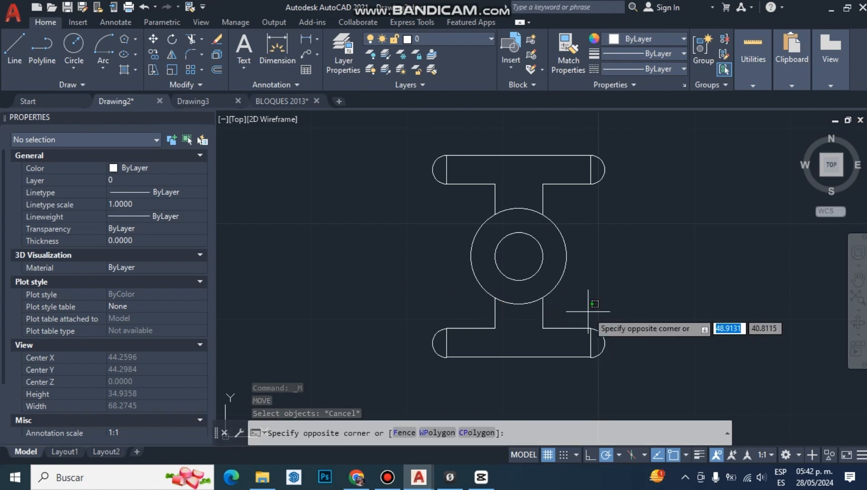
left_click(552, 293)
left_click(431, 196)
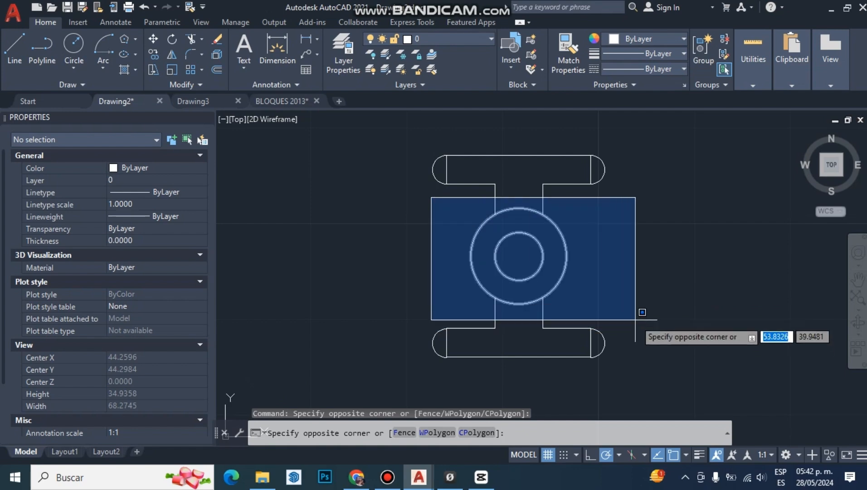
left_click(613, 309)
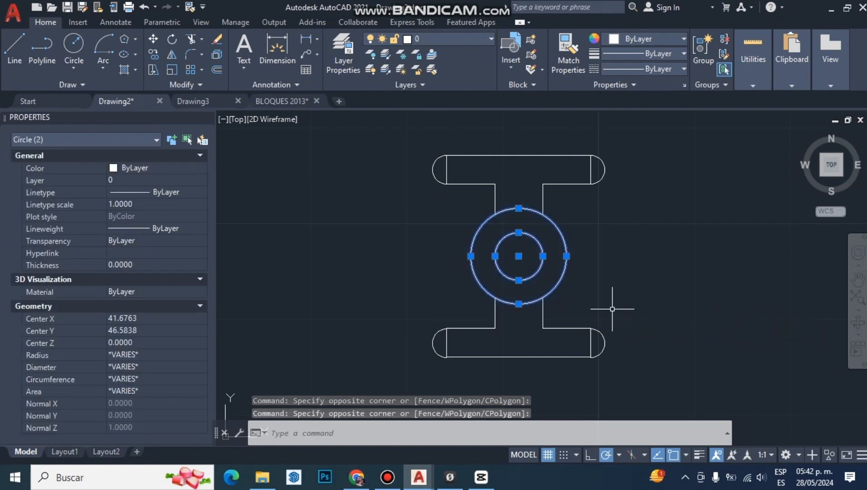
type("m")
key("Return")
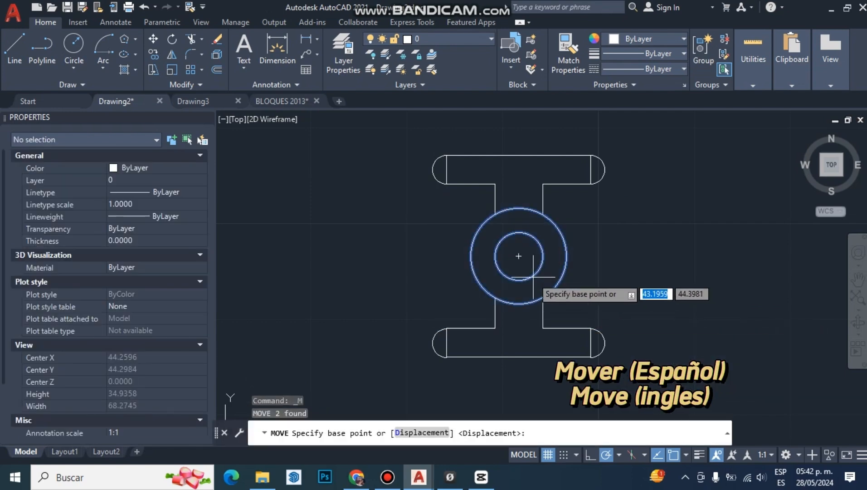
left_click(524, 262)
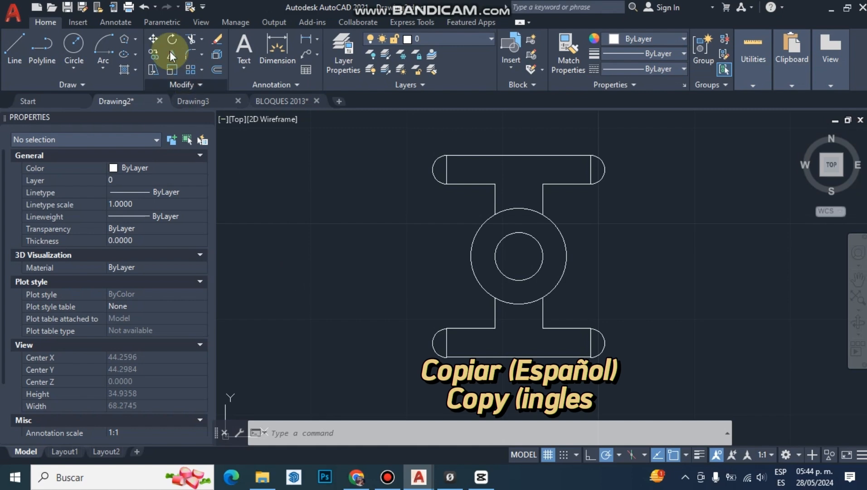
Copy the two concentric circles 20 units to the left, using a base point just beside them.
left_click(156, 55)
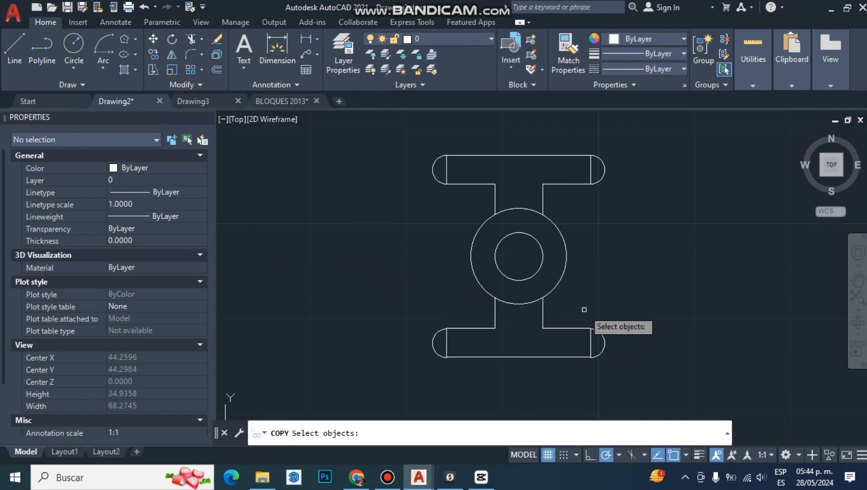
left_click(445, 195)
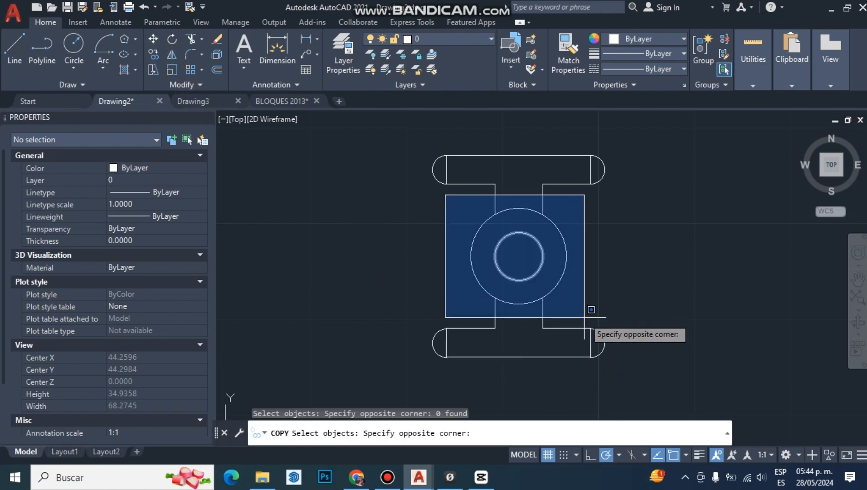
left_click(591, 310)
scroll(594, 304, "down", 2)
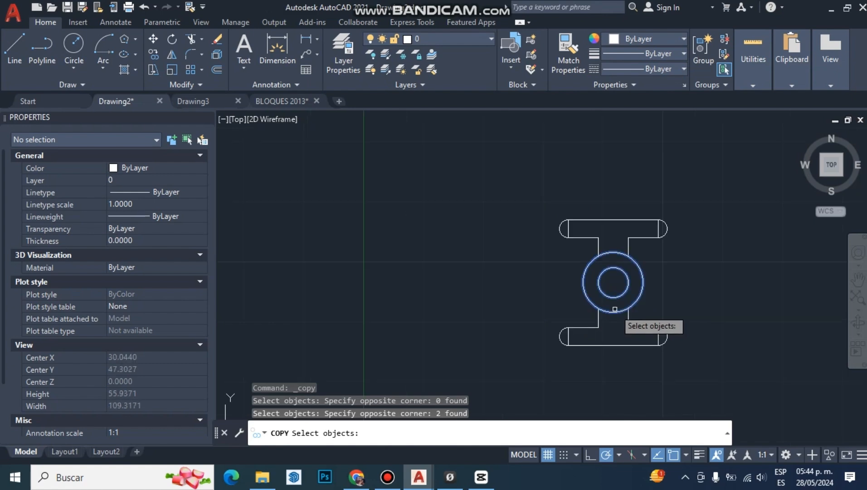
key("Return")
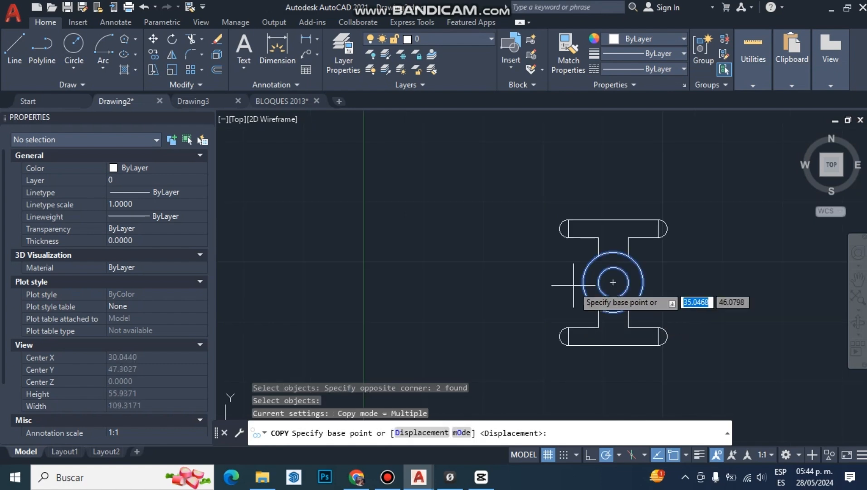
left_click(568, 260)
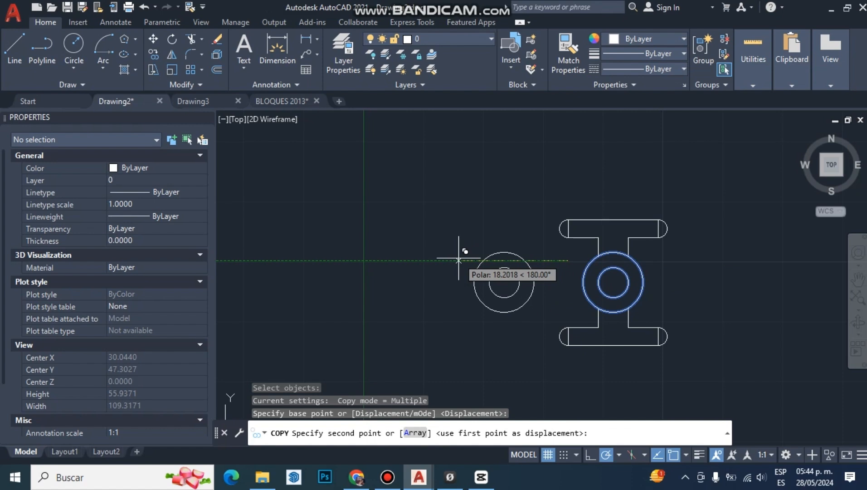
type("20")
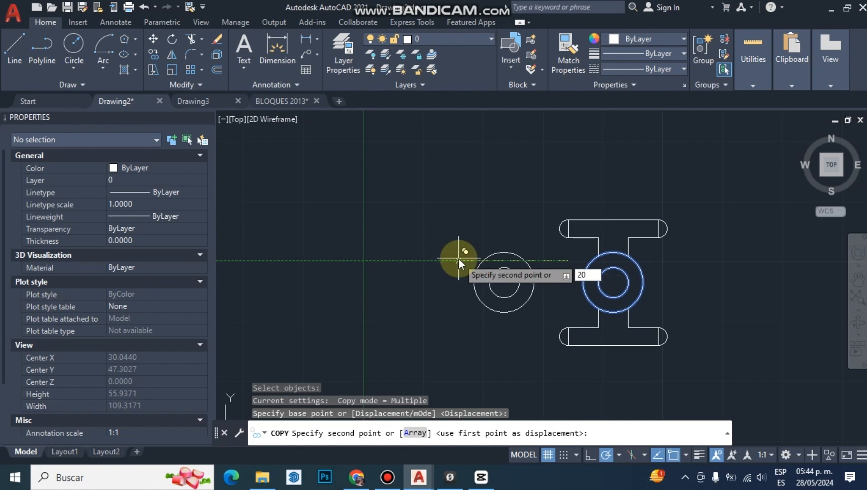
key("Return")
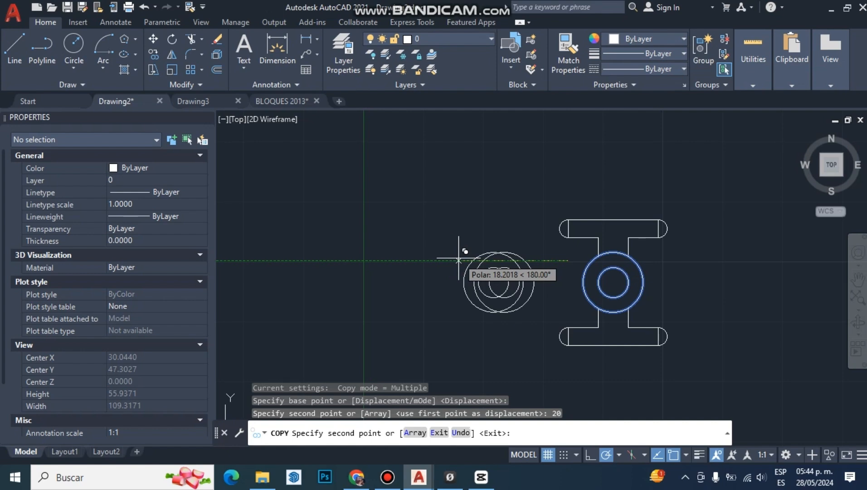
Place two more copies of the concentric circles, 40 and 60 units to the left of the originals.
type("40")
key("Return")
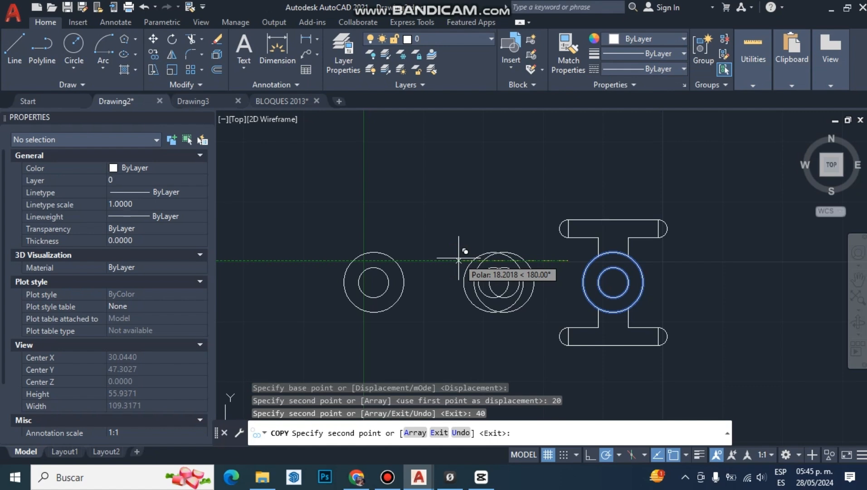
type("60")
key("Return")
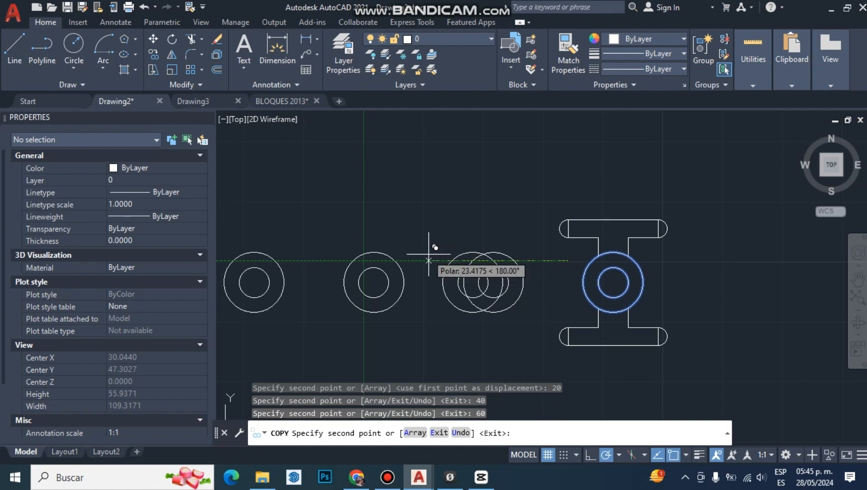
scroll(449, 254, "down", 4)
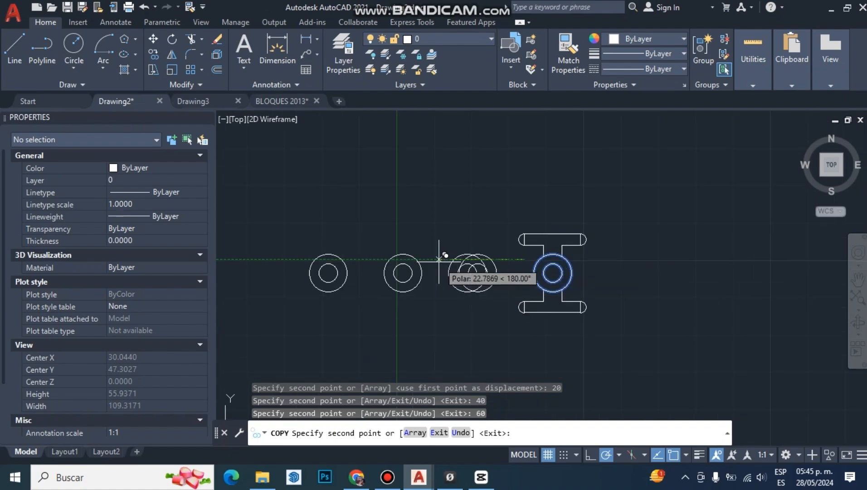
scroll(424, 263, "up", 5)
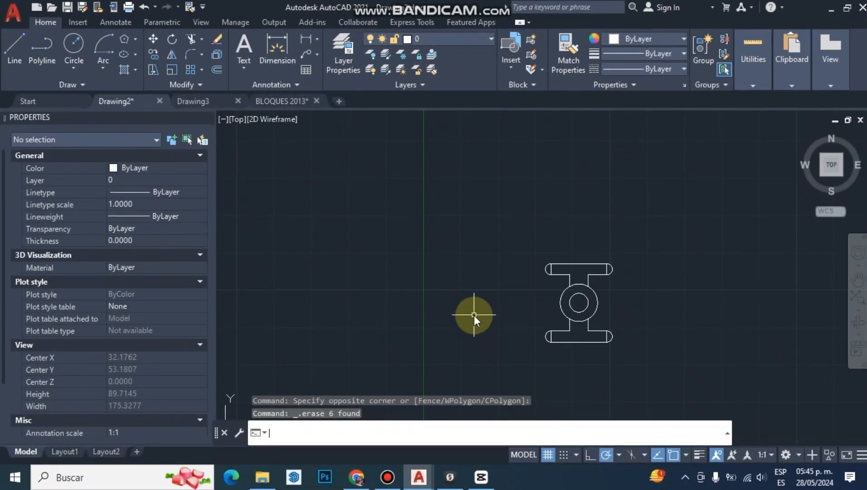
Erase the four rounded end arcs from the right and left ends of the I-shaped figure's bars.
scroll(598, 377, "up", 2)
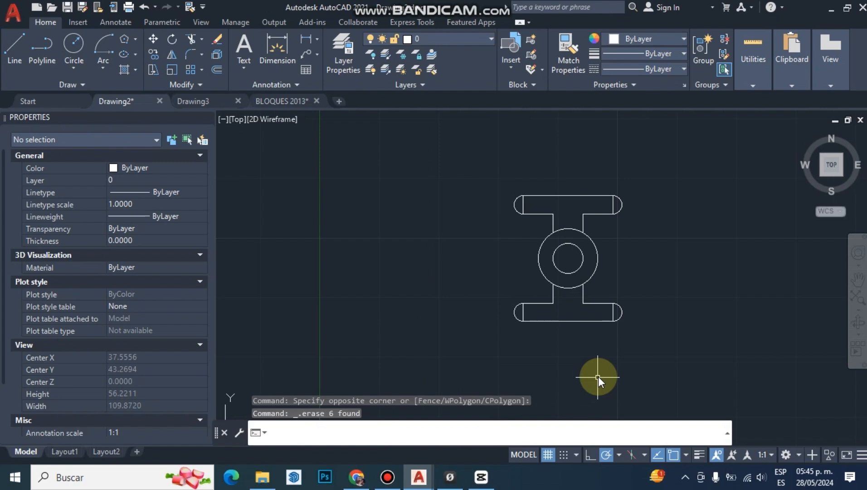
scroll(605, 356, "up", 2)
scroll(439, 333, "down", 2)
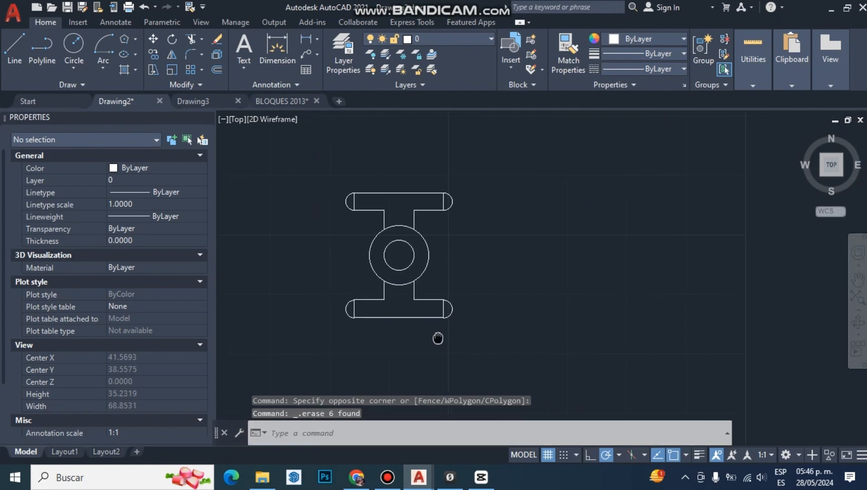
scroll(451, 334, "up", 2)
middle_click_drag(451, 335, 491, 364)
left_click(498, 368)
left_click(476, 146)
key("Delete")
left_click(317, 344)
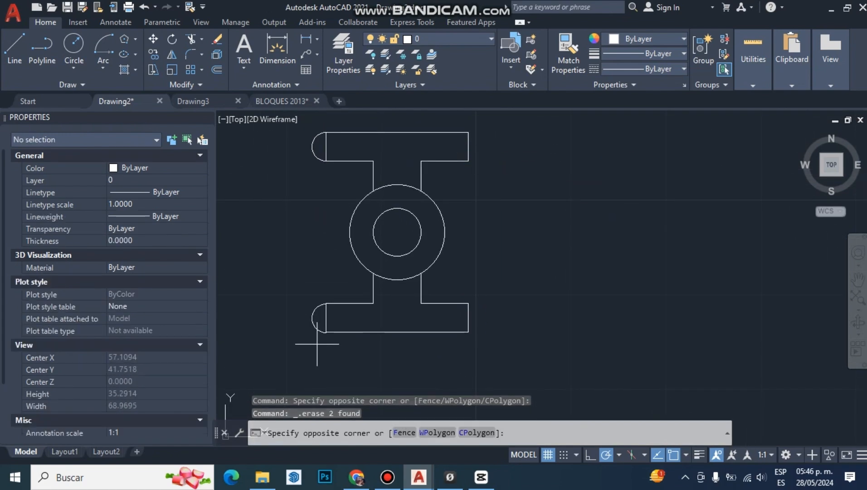
left_click(280, 141)
key("Delete")
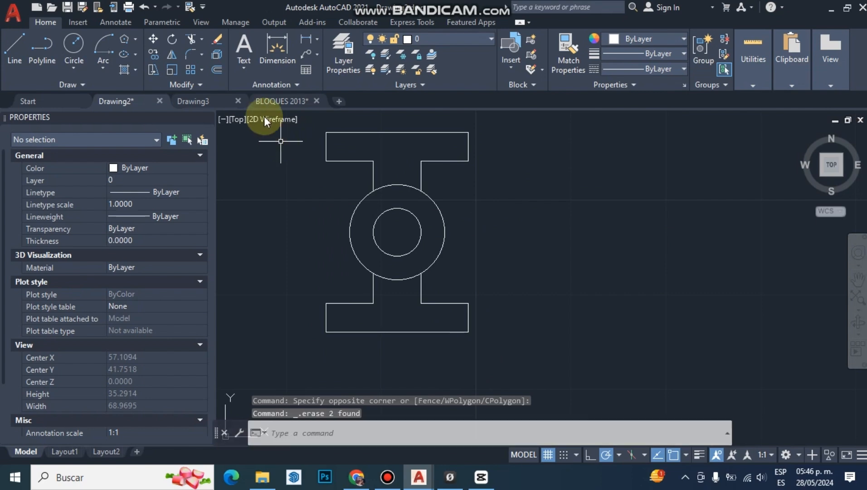
Stretch the right end of the figure's lower bar 5 units to the right.
left_click(303, 199)
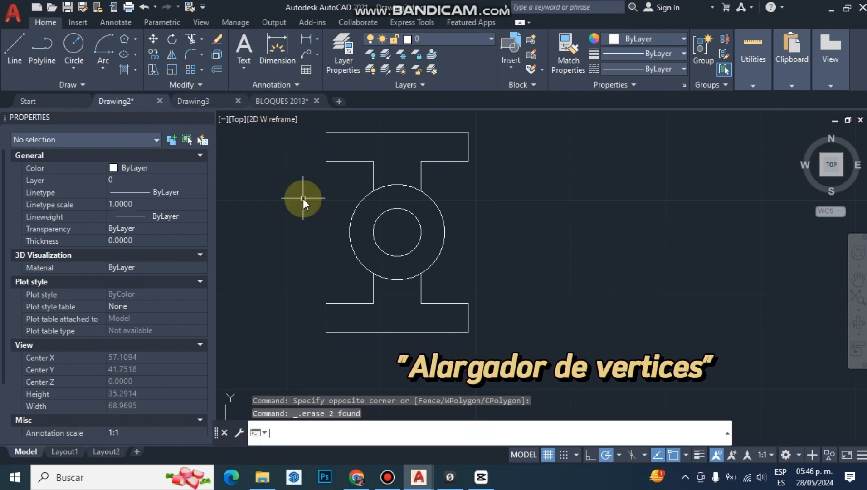
left_click(154, 71)
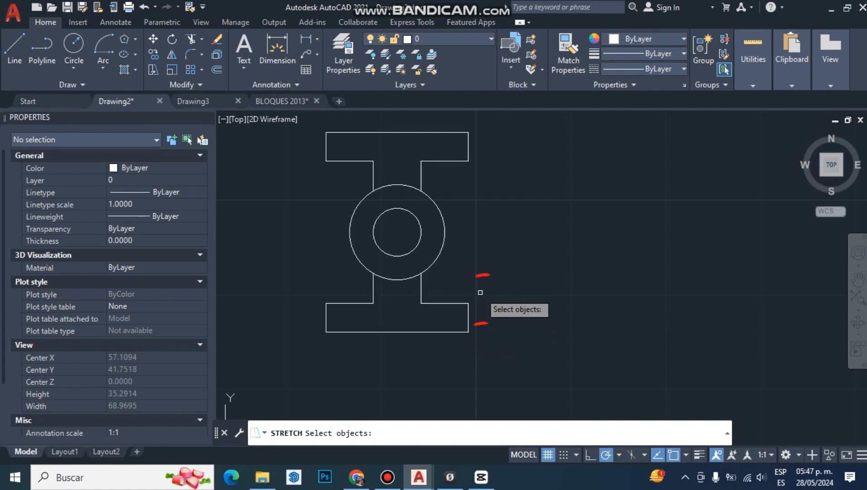
left_click(483, 350)
left_click(464, 298)
key("Return")
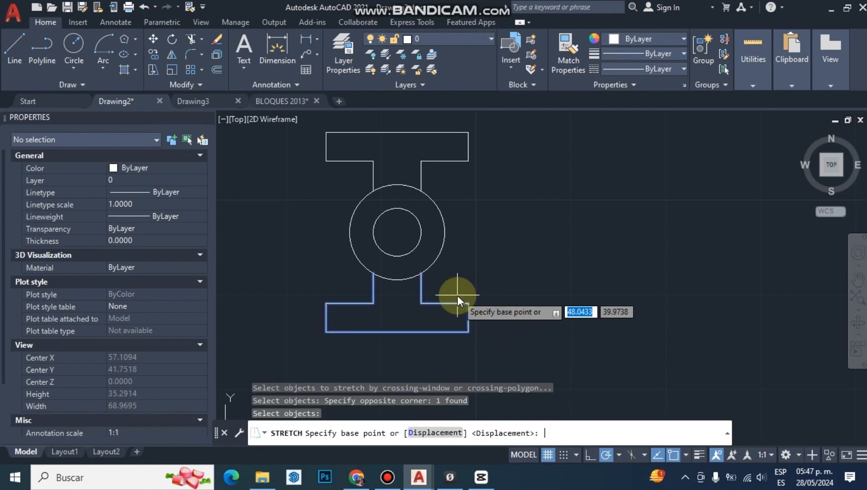
left_click(482, 293)
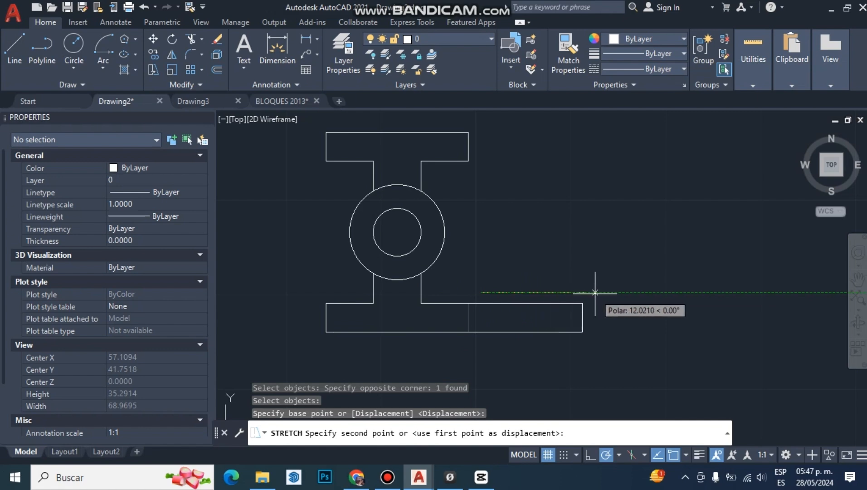
type("5")
key("Return")
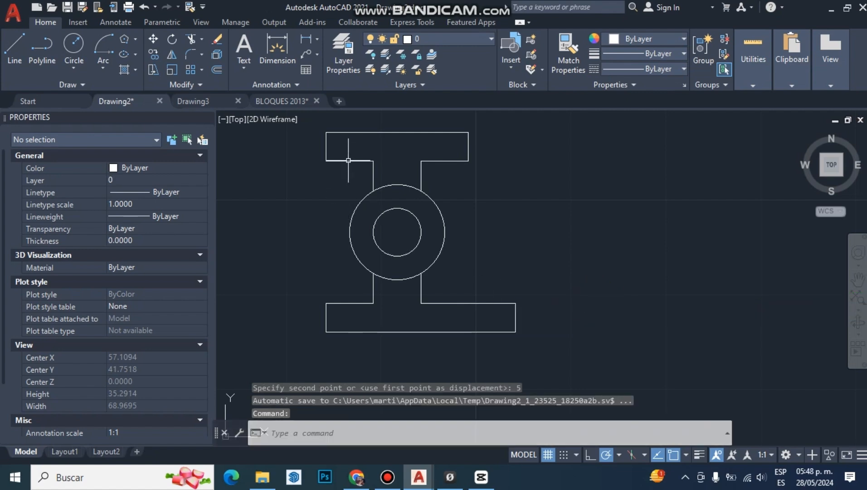
Stretch the left end of the upper bar freehand to the left, using its upper-left corner as base point.
middle_click_drag(326, 168, 379, 193)
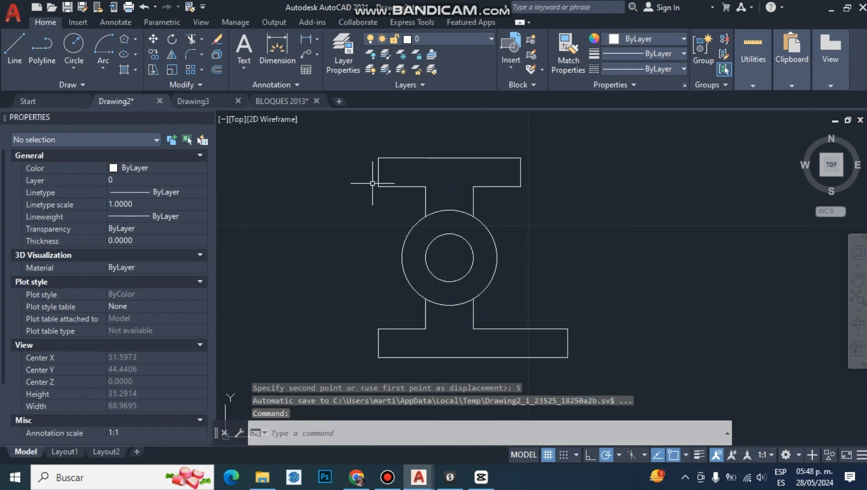
left_click(155, 69)
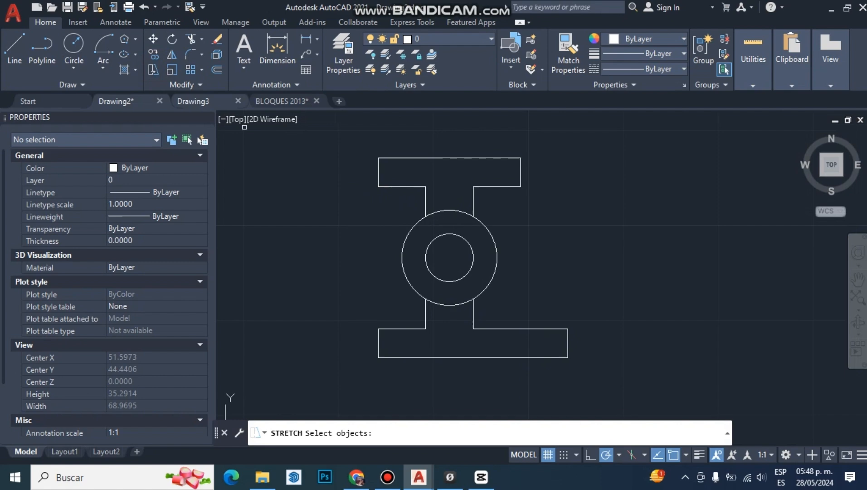
left_click(399, 216)
left_click(354, 142)
key("Return")
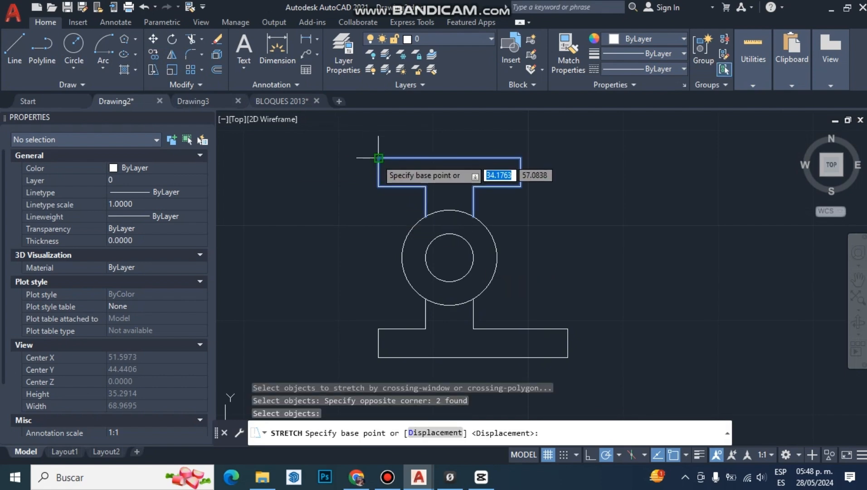
left_click(379, 158)
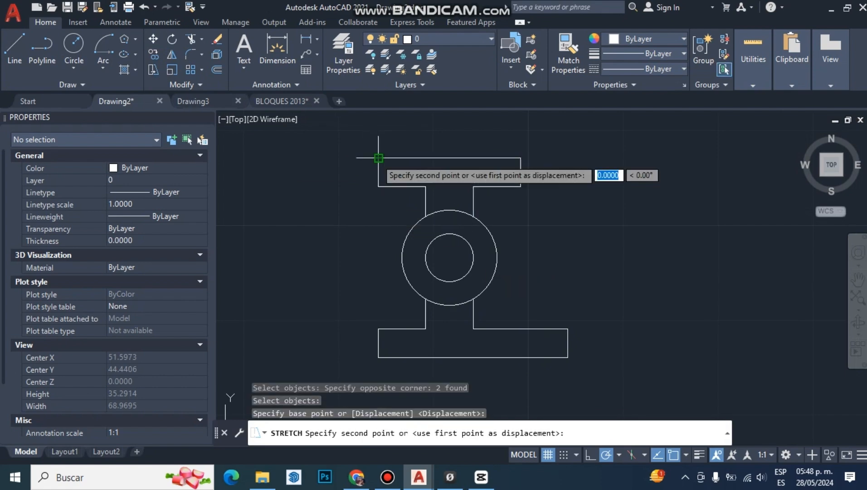
left_click(289, 158)
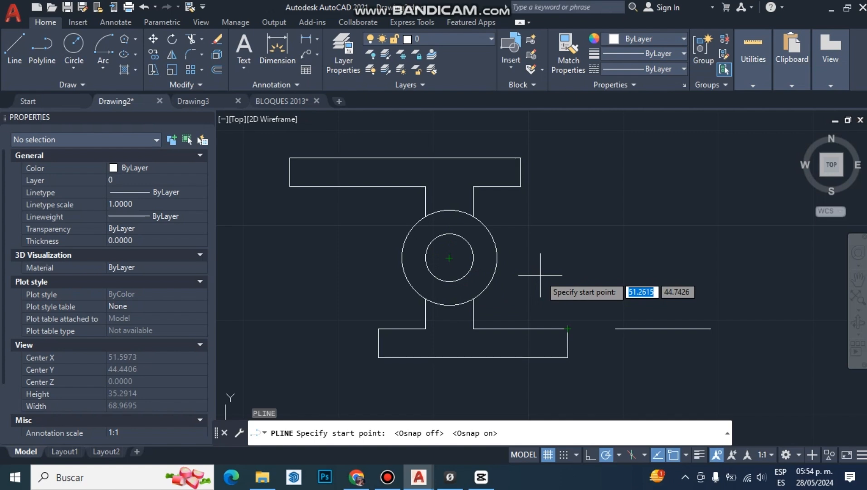
Review the object snap modes, leave the polyline command and undo the stretches and the end arc erasures.
right_click(670, 453)
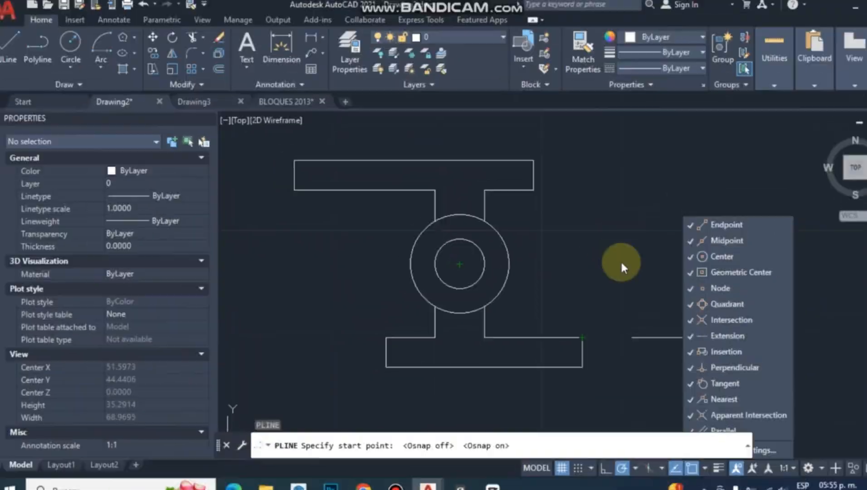
left_click(606, 256)
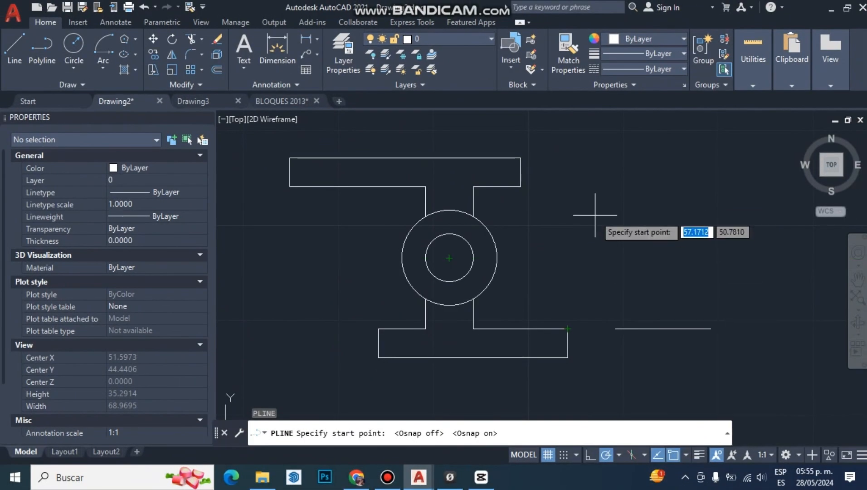
key("ctrl+z")
key("ctrl+z")
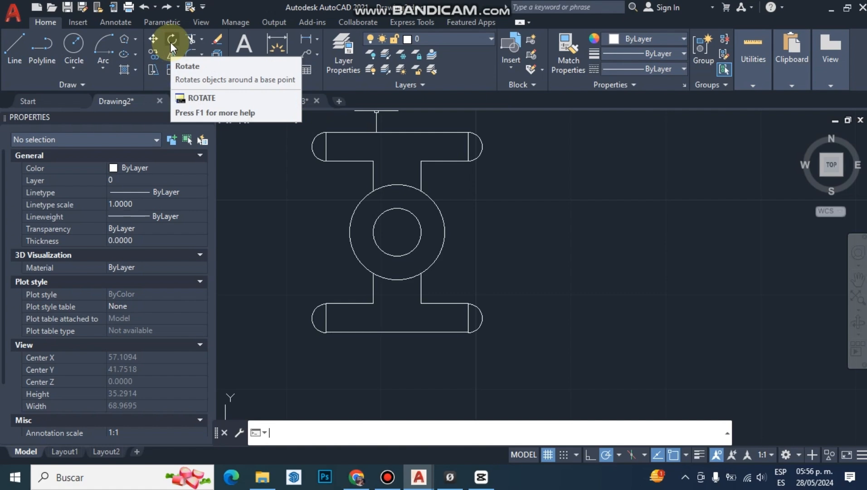
Select the whole I-shaped figure with the Rotate command and set the circles' common center as base point.
left_click(169, 42)
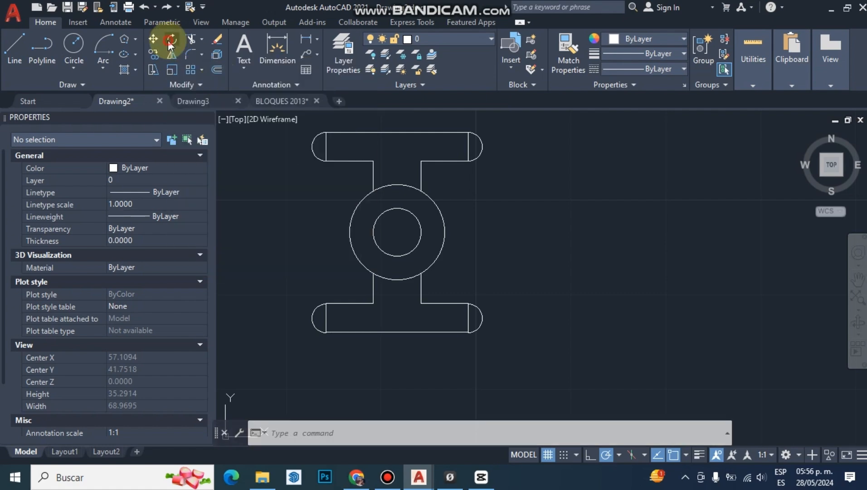
scroll(433, 343, "down", 2)
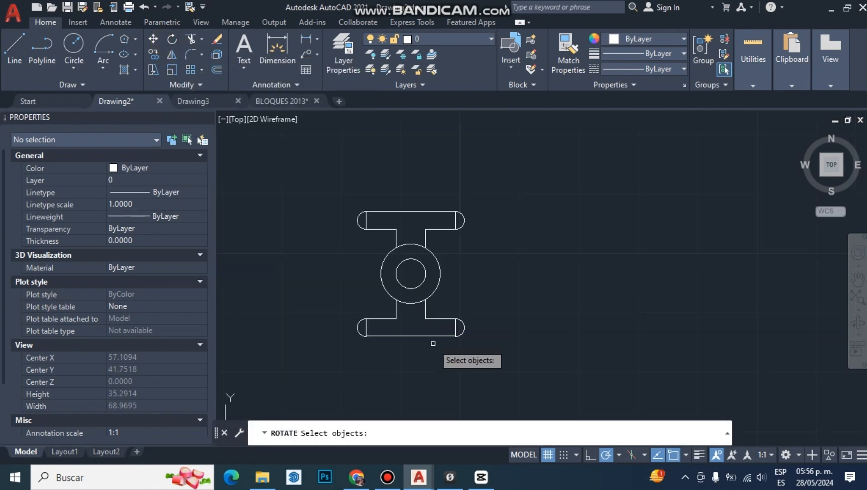
left_click(336, 168)
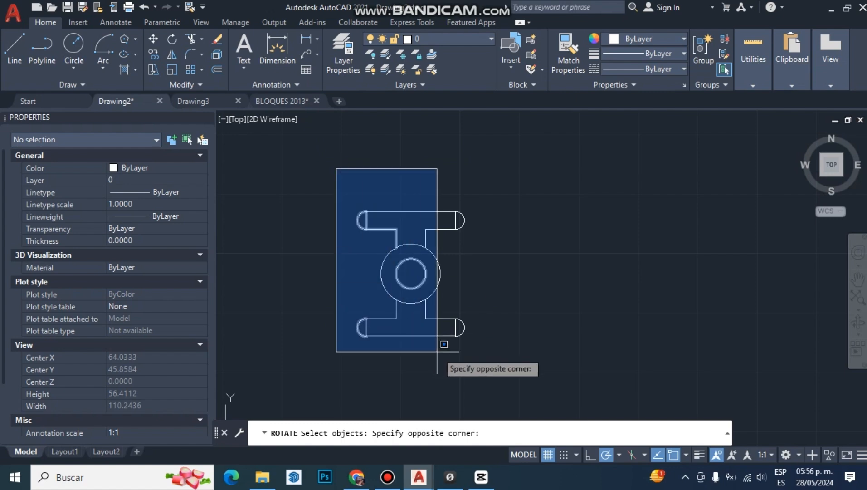
left_click(514, 359)
left_click(345, 268)
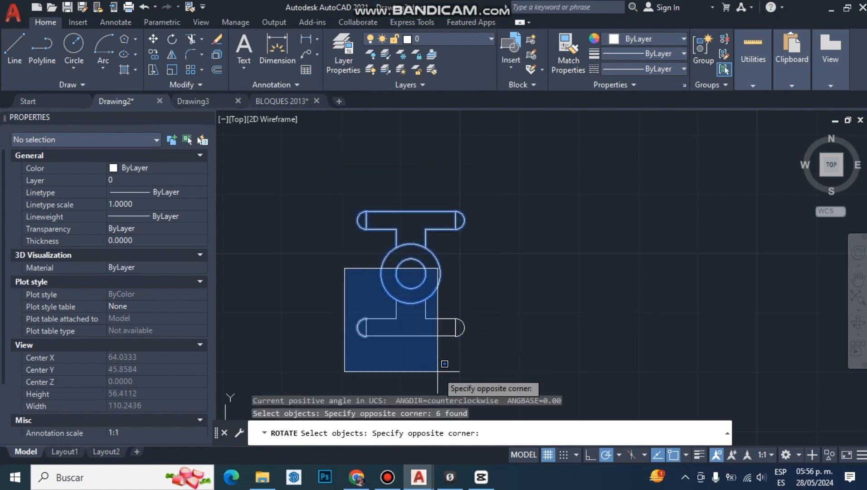
left_click(464, 362)
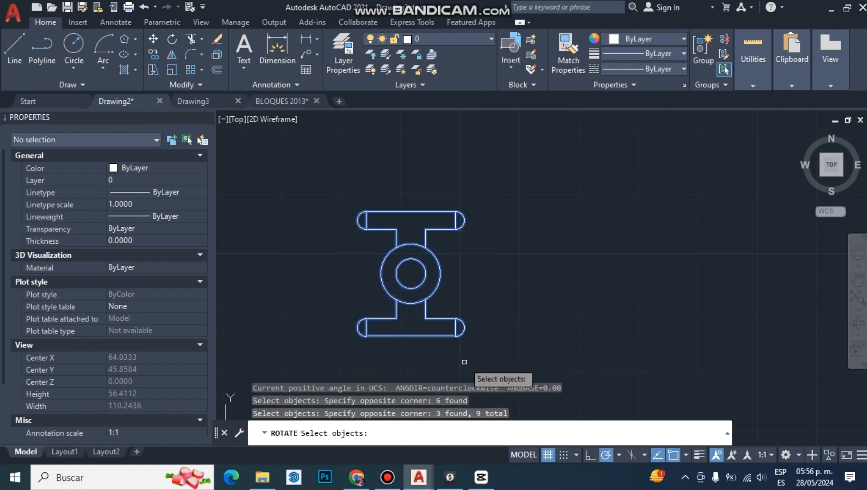
key("Return")
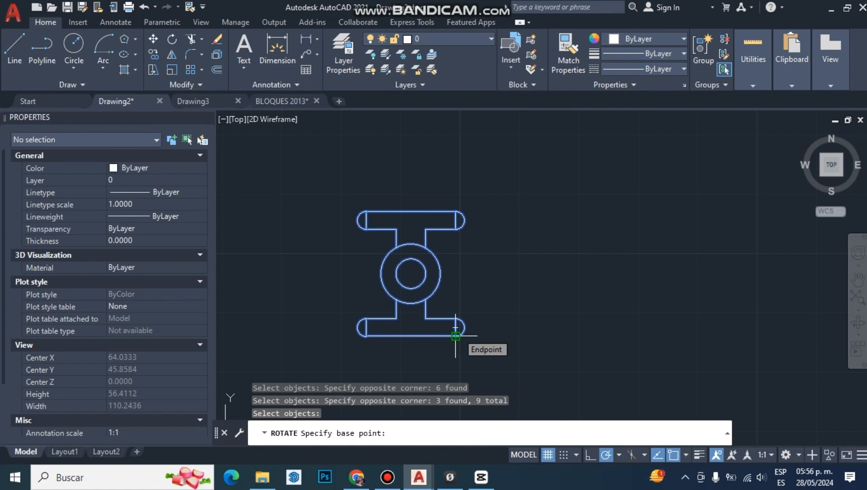
left_click(411, 274)
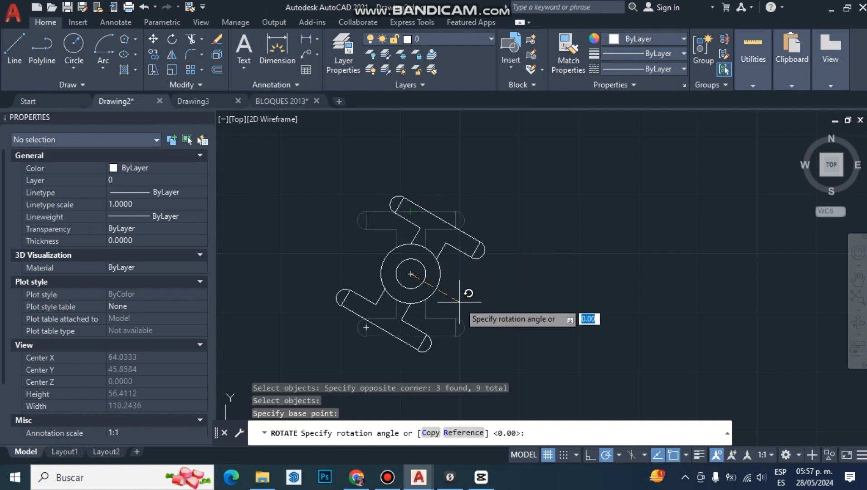
Rotate the whole figure 90° about the centre of its circles.
type("90")
key("Return")
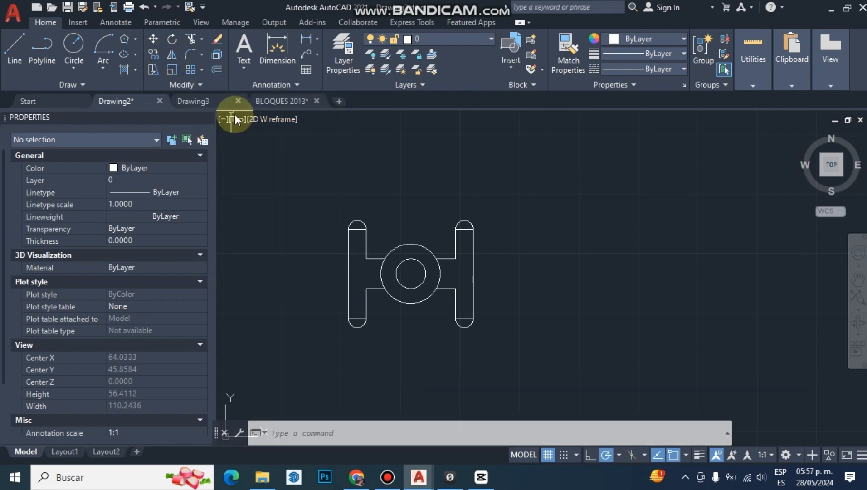
Mirror the whole figure, arms and circles, across a vertical line just beyond its right arm.
left_click(172, 55)
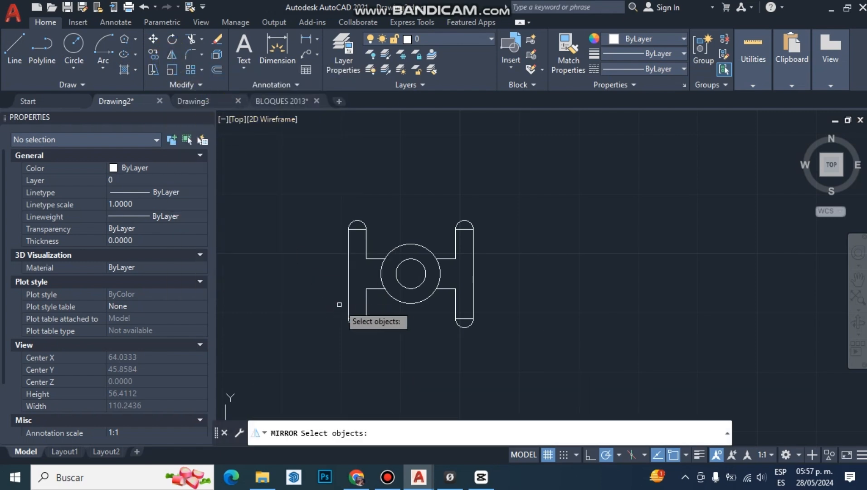
left_click(492, 345)
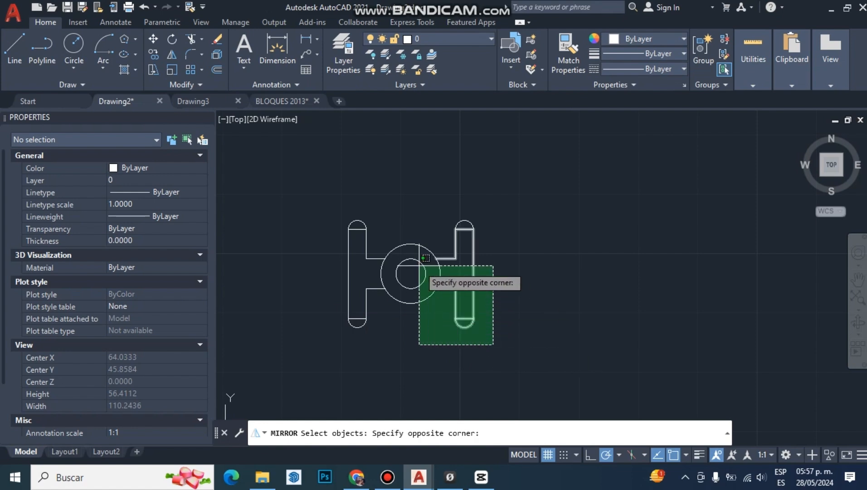
left_click(334, 212)
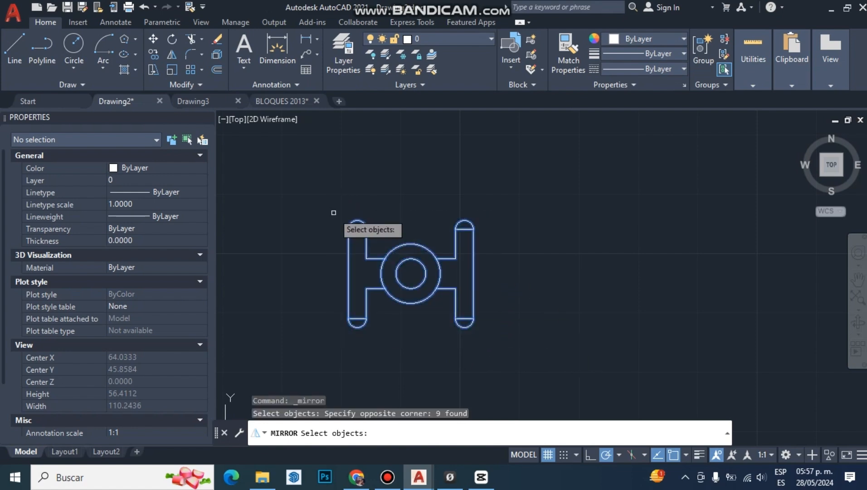
key("Return")
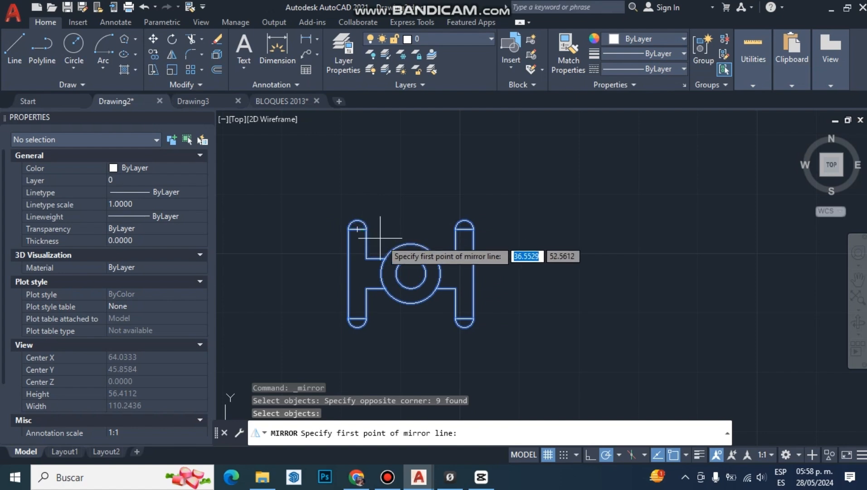
left_click(520, 312)
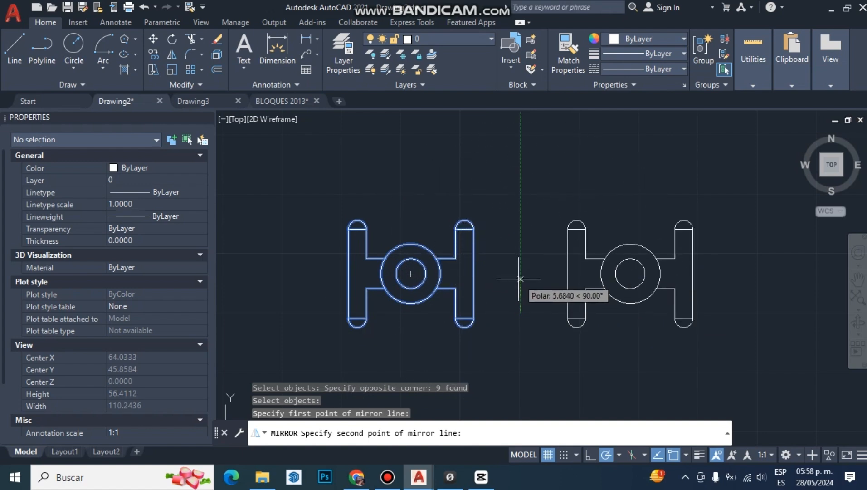
left_click(520, 219)
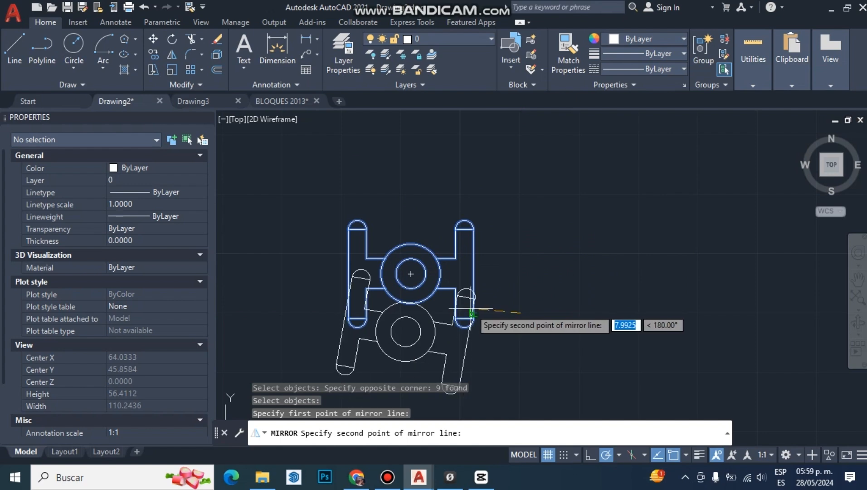
left_click(379, 312)
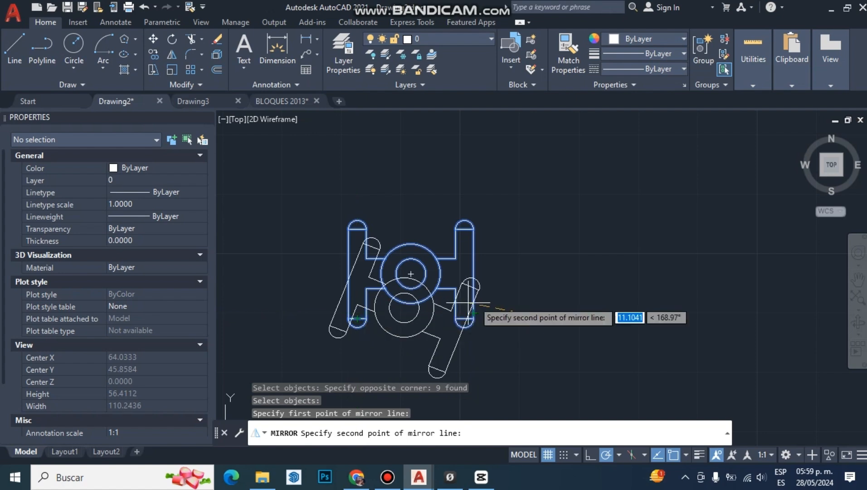
left_click(520, 214)
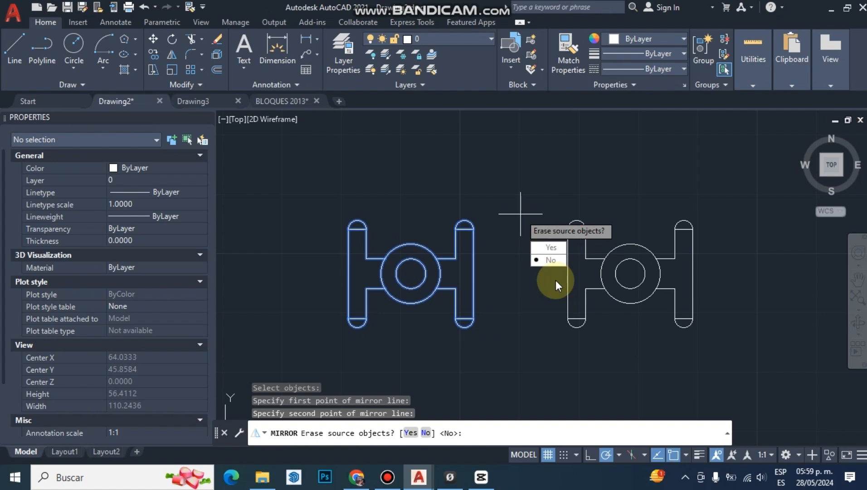
key("Return")
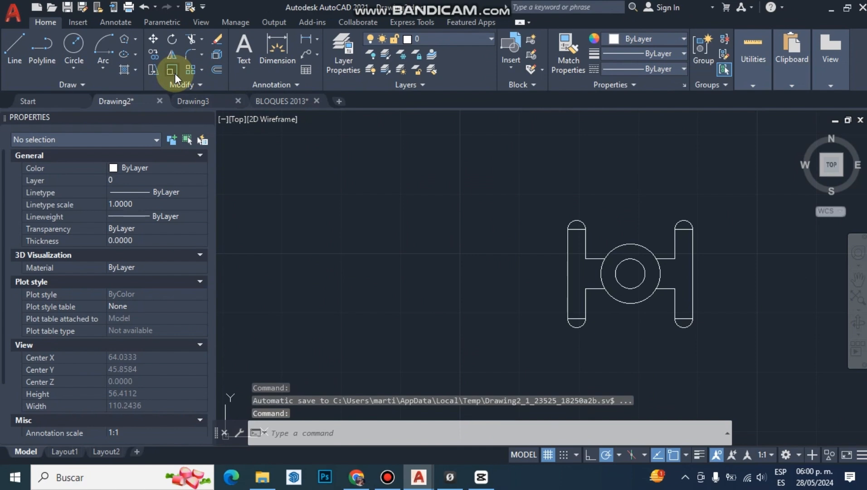
Scale the whole mirrored figure by a factor of 0.5 from the lower-left endpoint of its left arm.
left_click(172, 72)
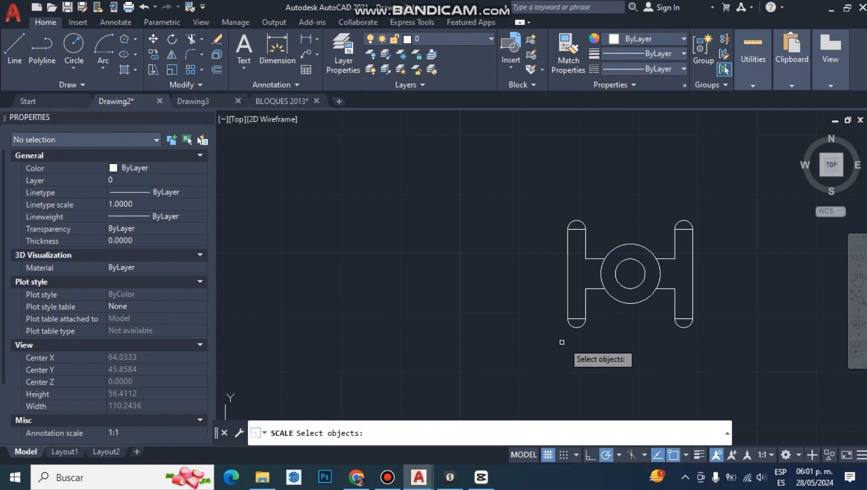
left_click(715, 350)
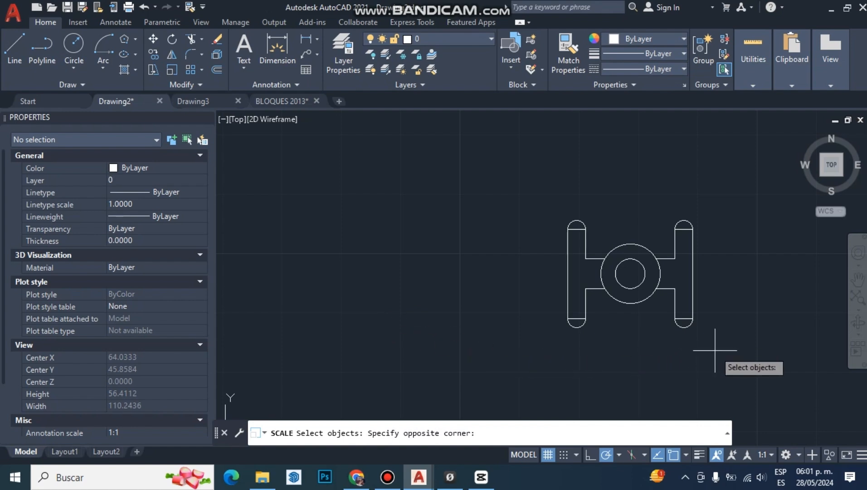
left_click(547, 217)
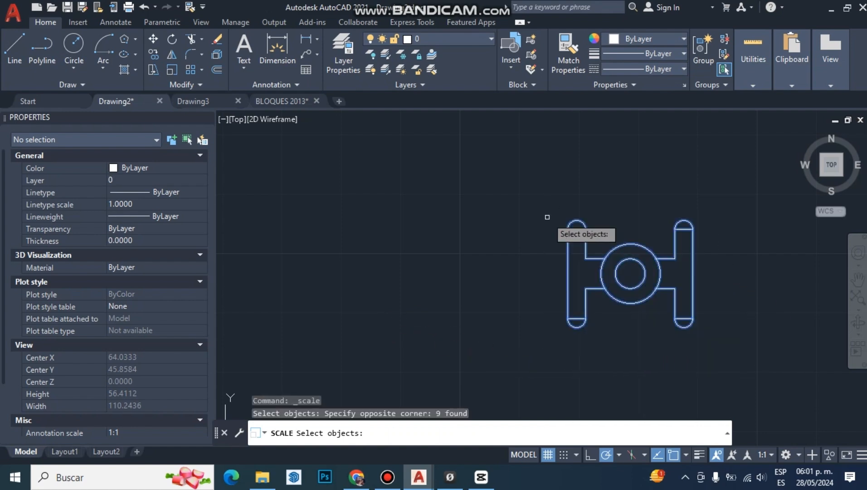
key("Return")
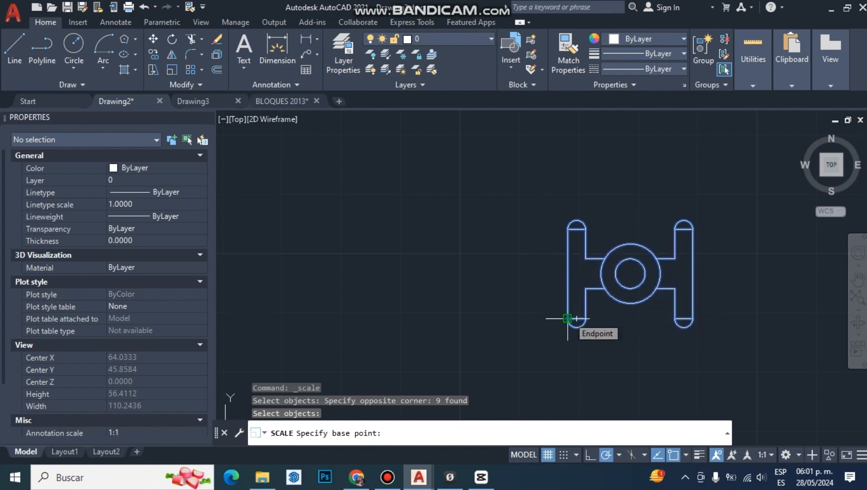
scroll(567, 319, "up", 3)
scroll(565, 323, "down", 1)
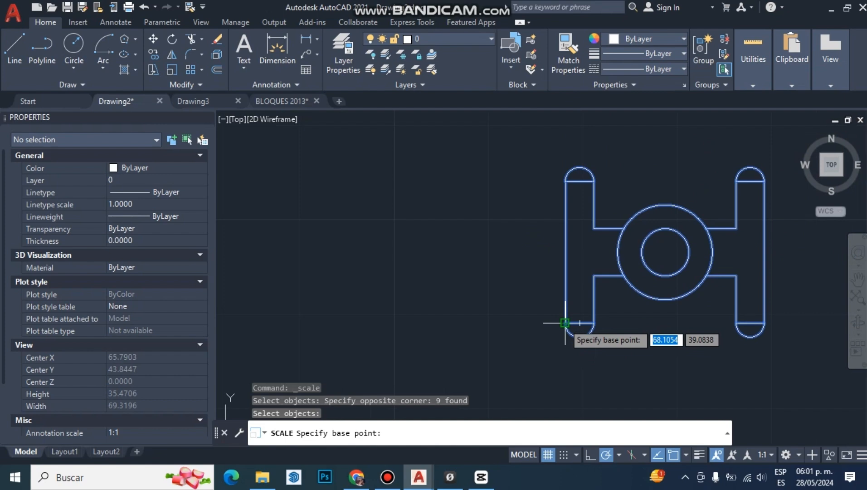
left_click(565, 322)
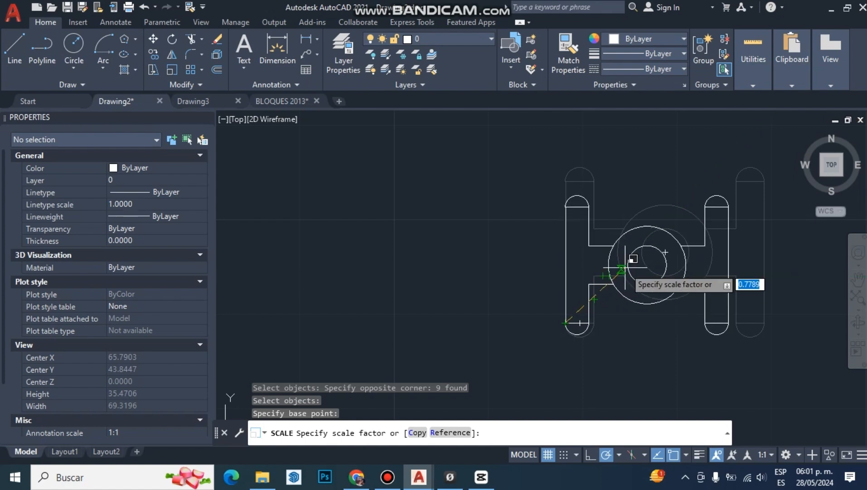
type("0.5")
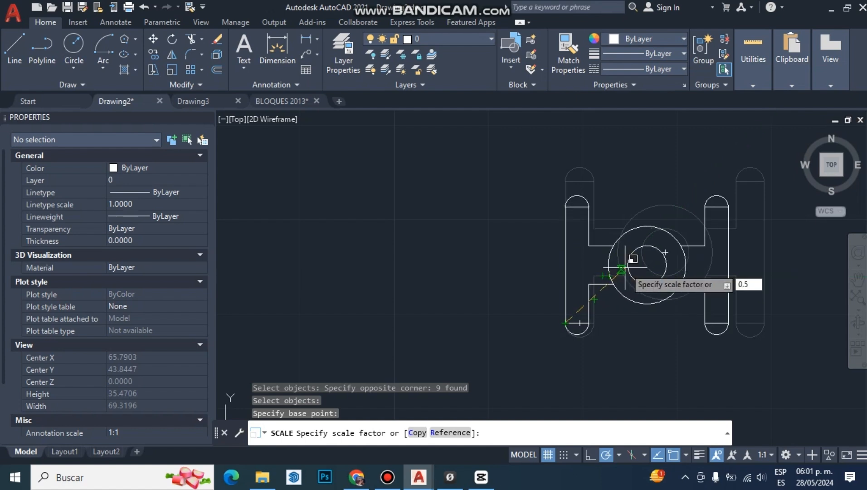
key("Return")
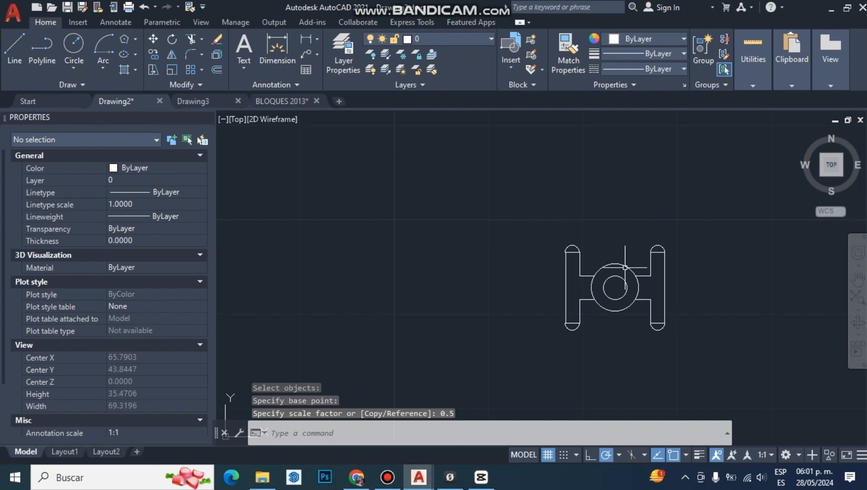
middle_click(625, 268)
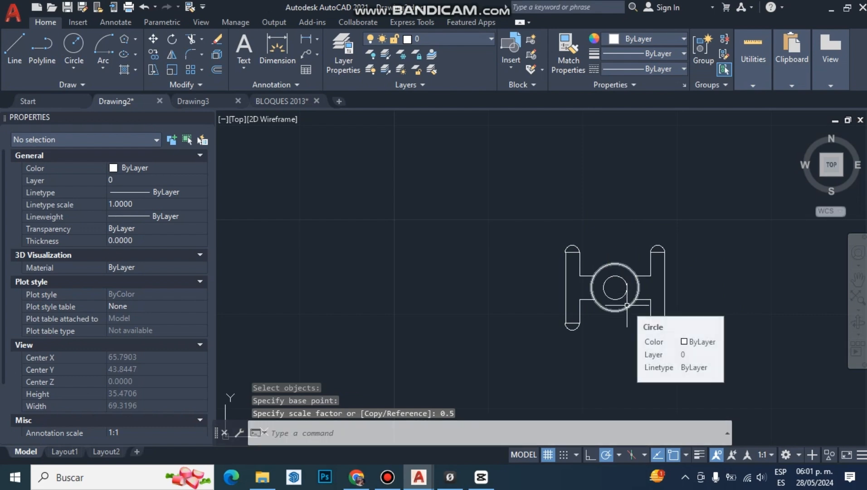
middle_click(627, 305)
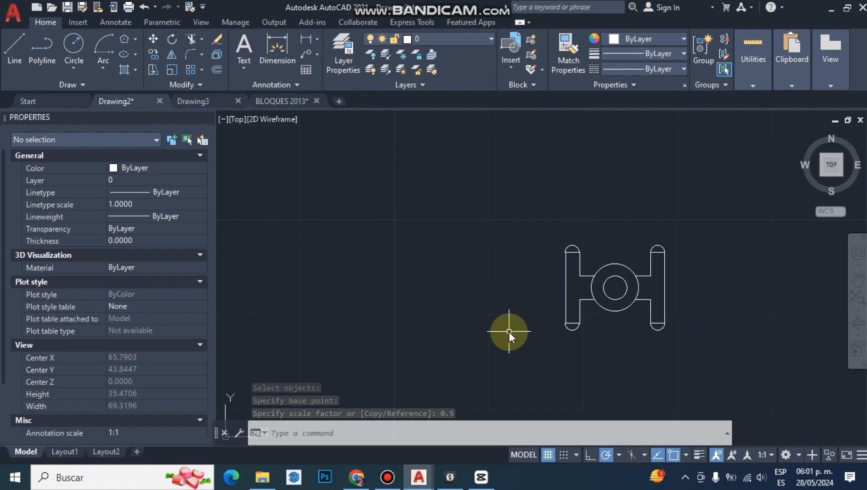
Scale the reduced figure by a factor of 2 using the left arm's lower-left endpoint as base point.
type("_c")
key("BackSpace")
type("sc")
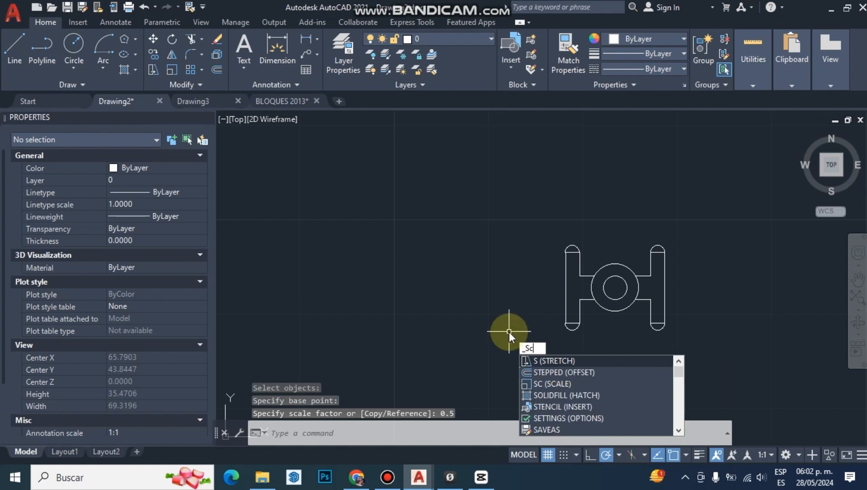
key("Return")
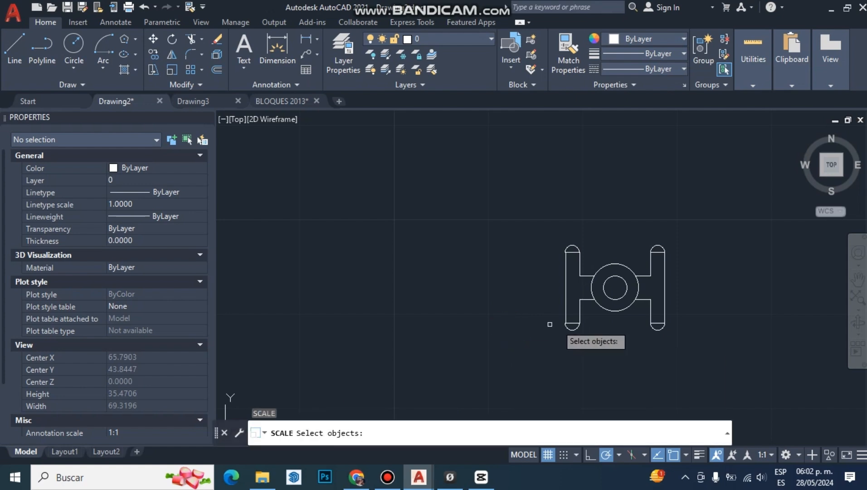
left_click(679, 362)
left_click(526, 227)
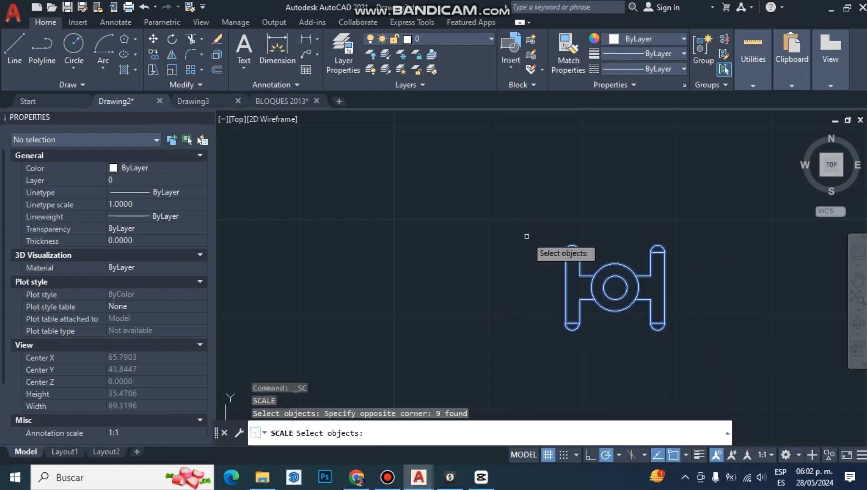
key("Return")
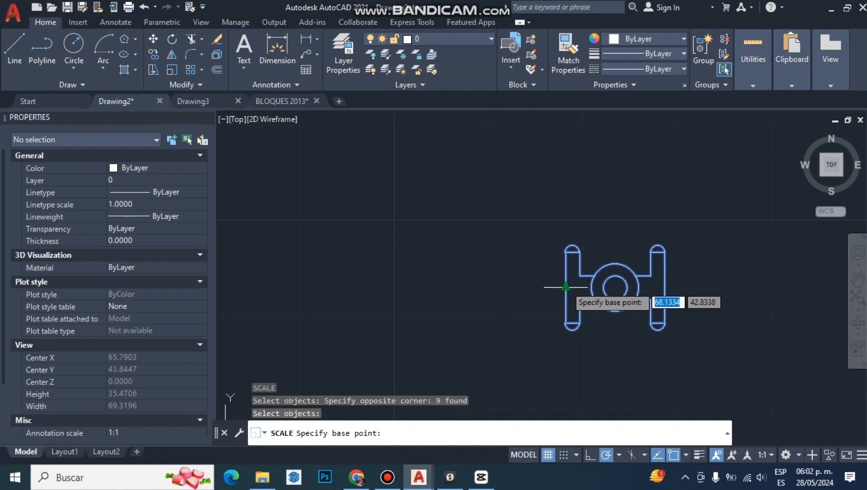
left_click(564, 322)
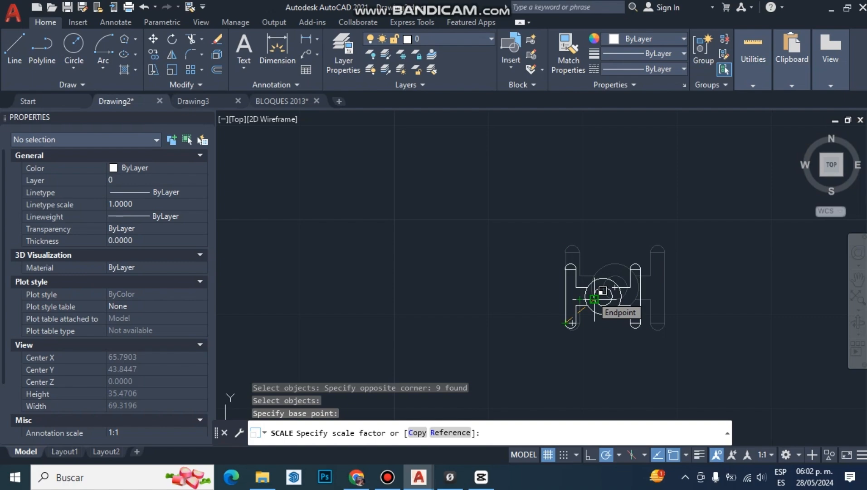
type("2")
key("Return")
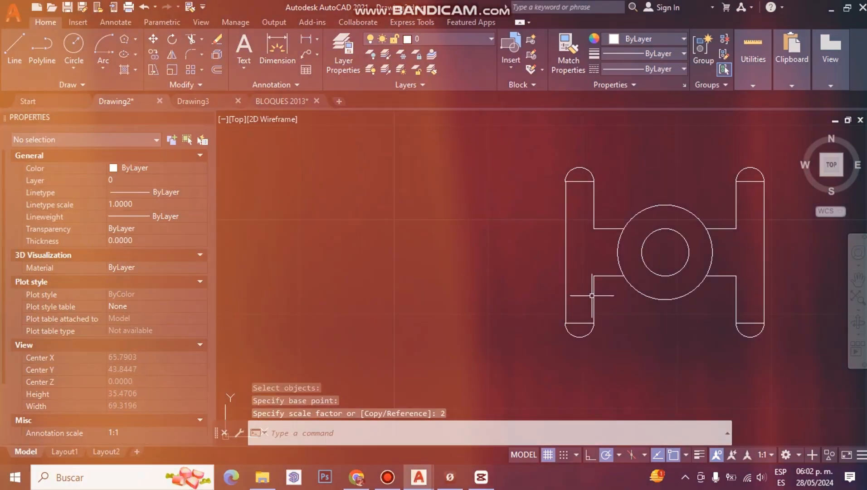
Trim the line under the upper-right rounded cap and the upper inner edges of both arms.
middle_click_drag(441, 294, 422, 287)
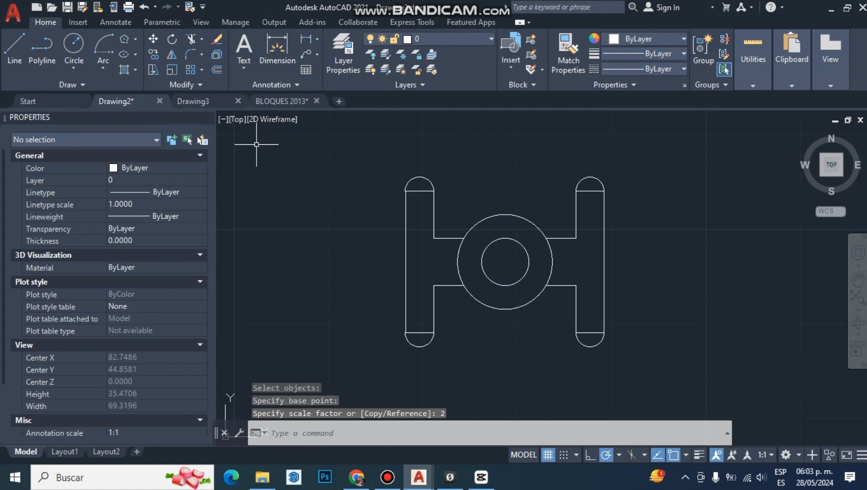
left_click(195, 40)
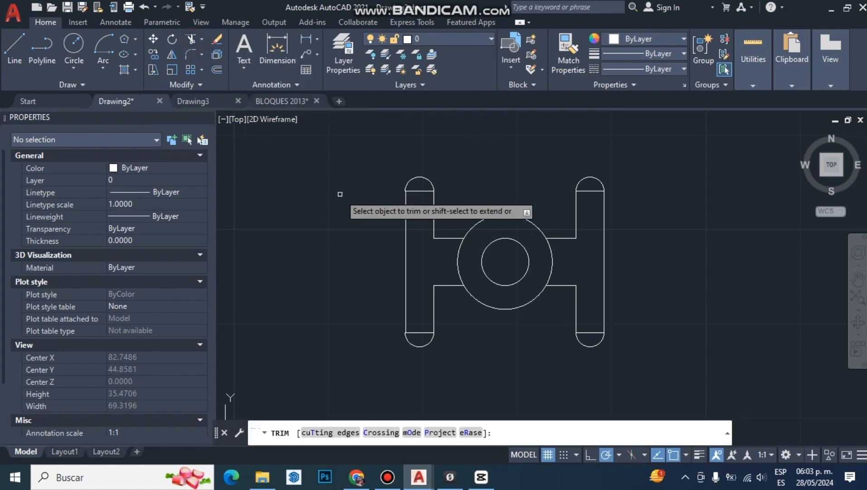
left_click(467, 293)
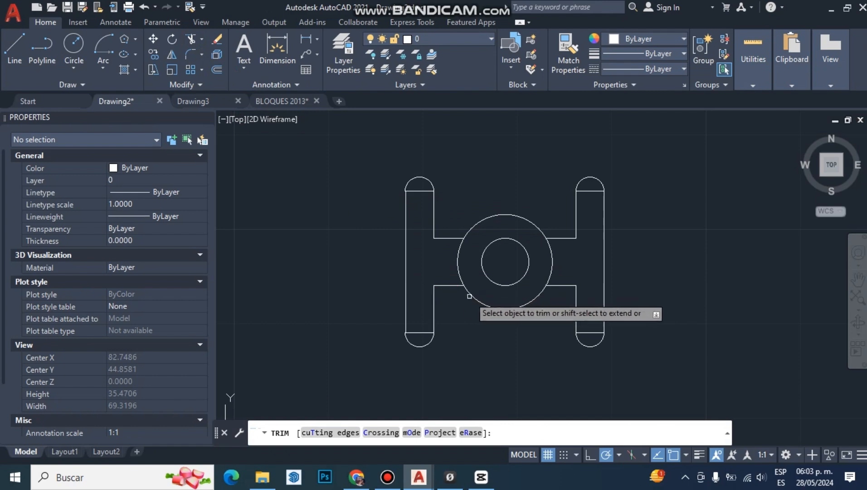
scroll(590, 193, "up", 4)
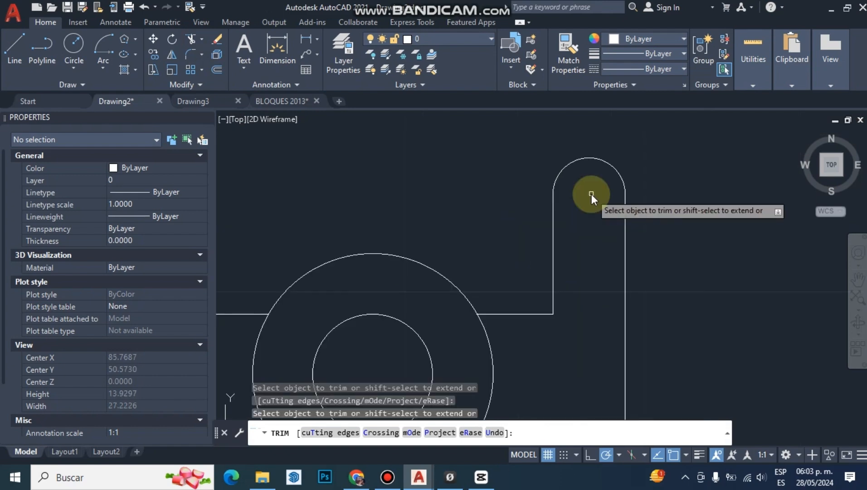
scroll(591, 195, "down", 2)
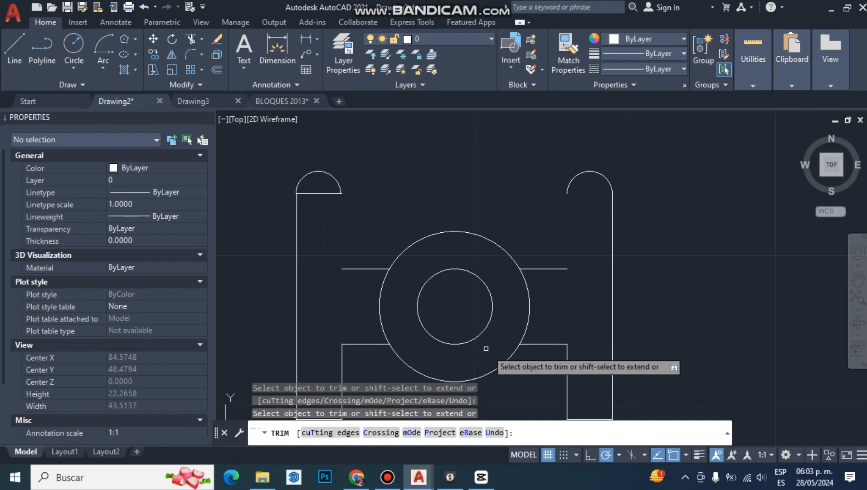
middle_click_drag(519, 382, 482, 306)
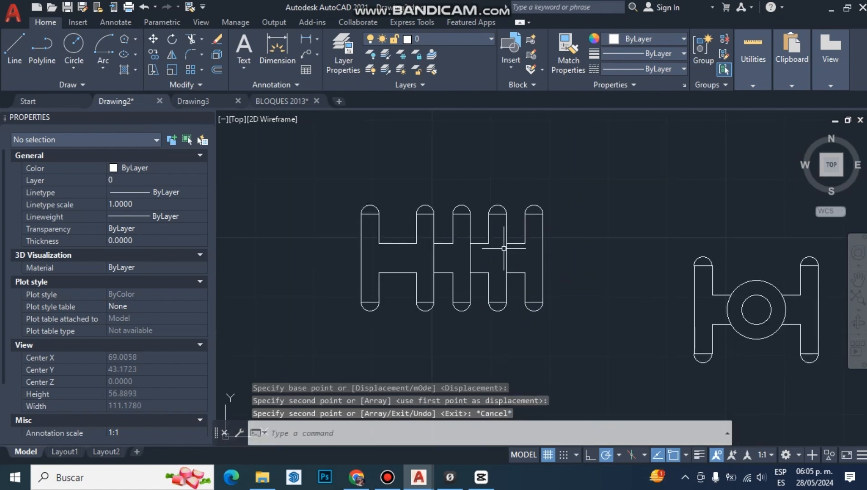
Trim the figure with the repeated arms, starting a trim fence inside its rightmost arm.
scroll(503, 248, "up", 2)
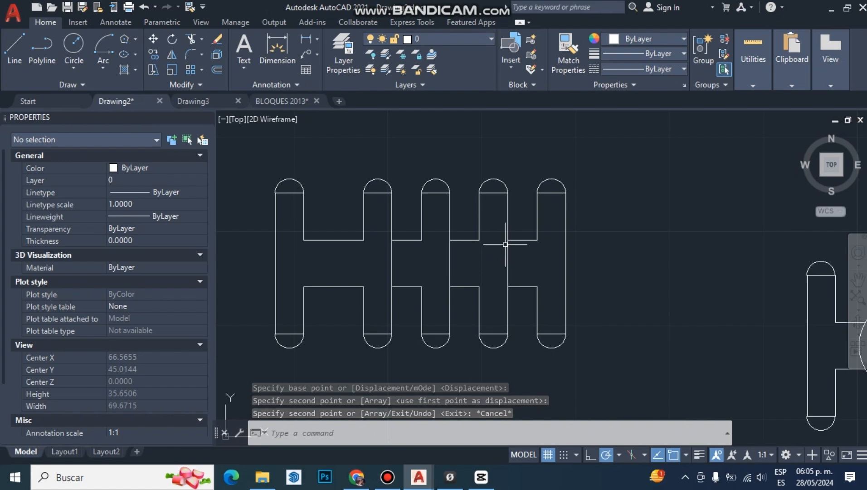
type("tr")
key("Return")
left_click(546, 222)
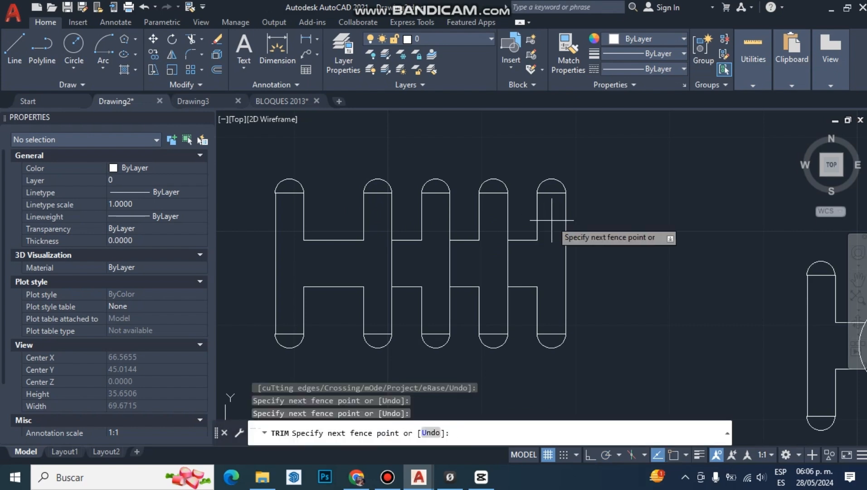
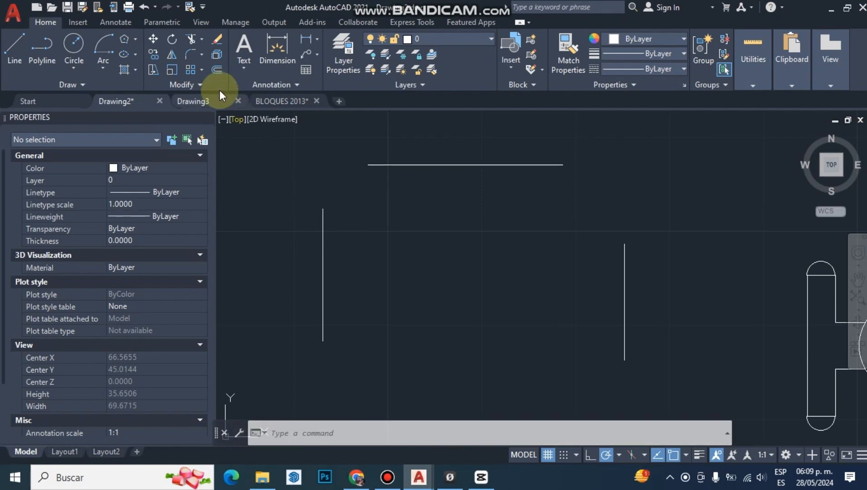
Fillet the horizontal line with the right vertical line and with the left vertical line to form sharp corners.
left_click(193, 51)
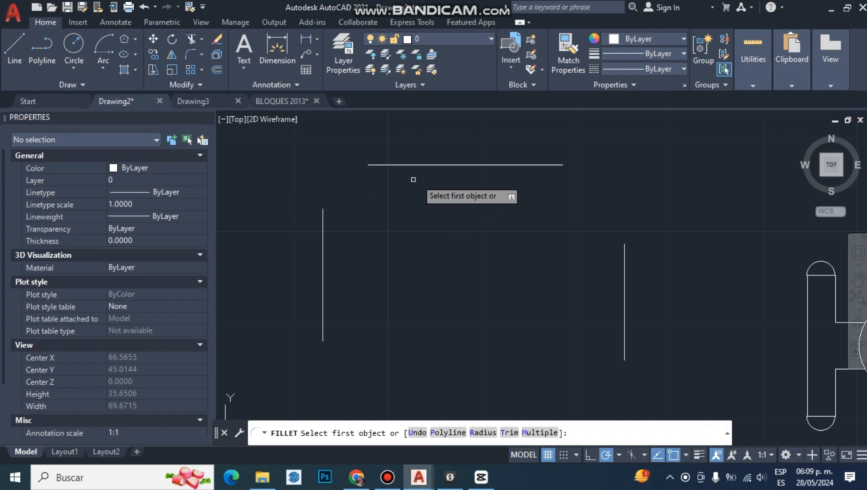
left_click(547, 166)
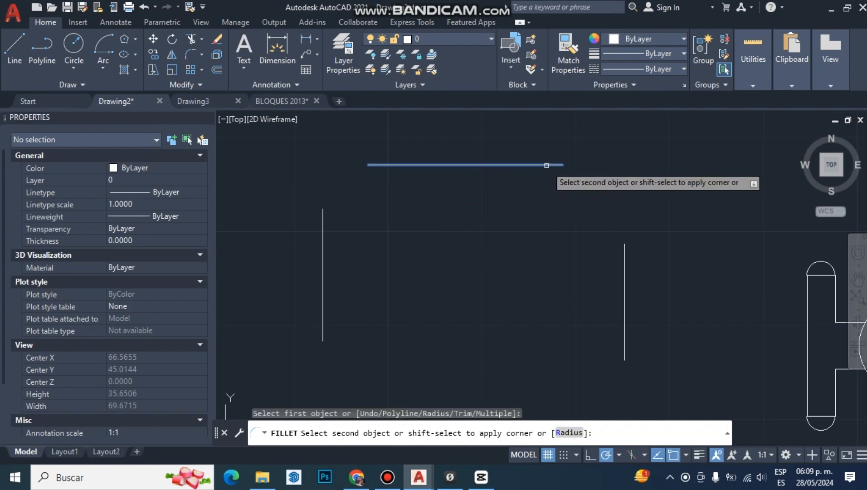
left_click(625, 269)
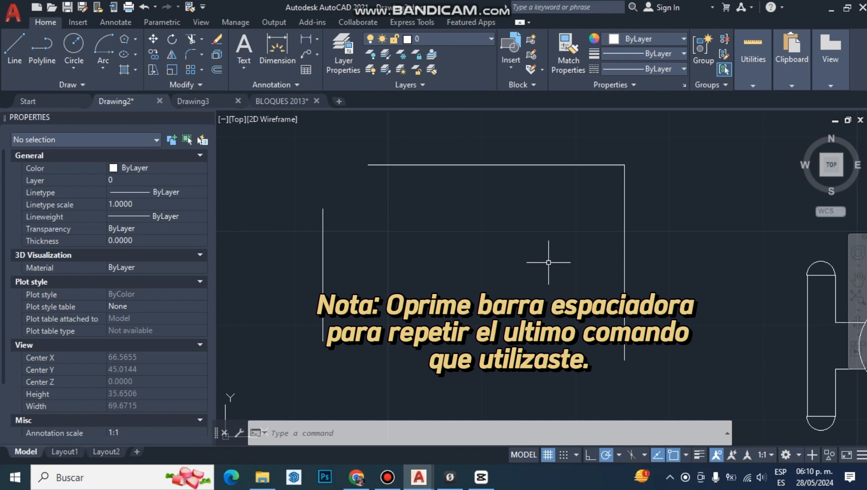
key("space")
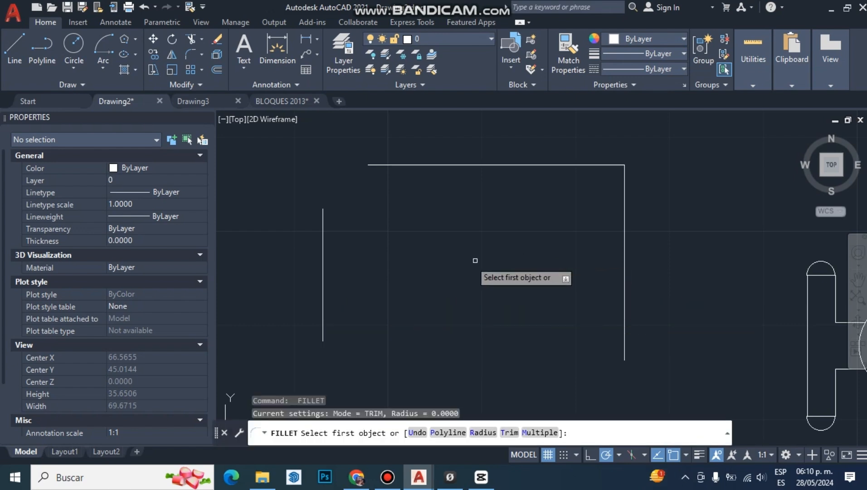
left_click(323, 224)
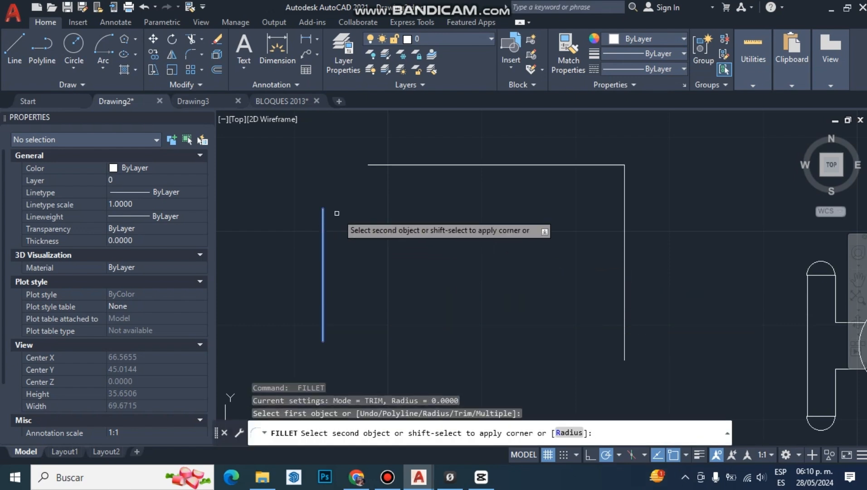
left_click(381, 165)
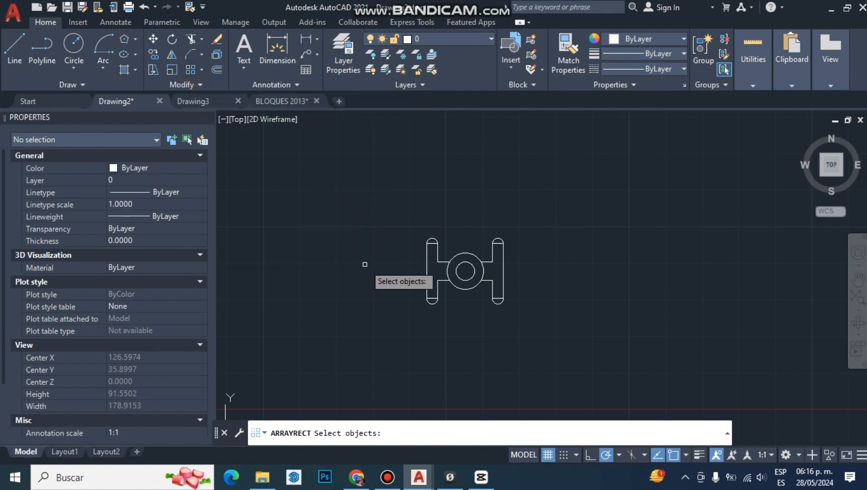
Create a rectangular array of the whole figure, including both arms and the concentric circles.
left_click(519, 322)
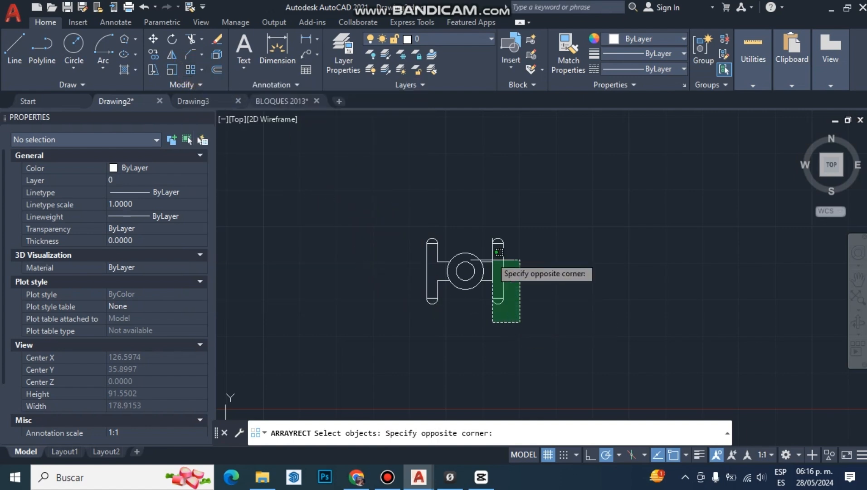
left_click(422, 218)
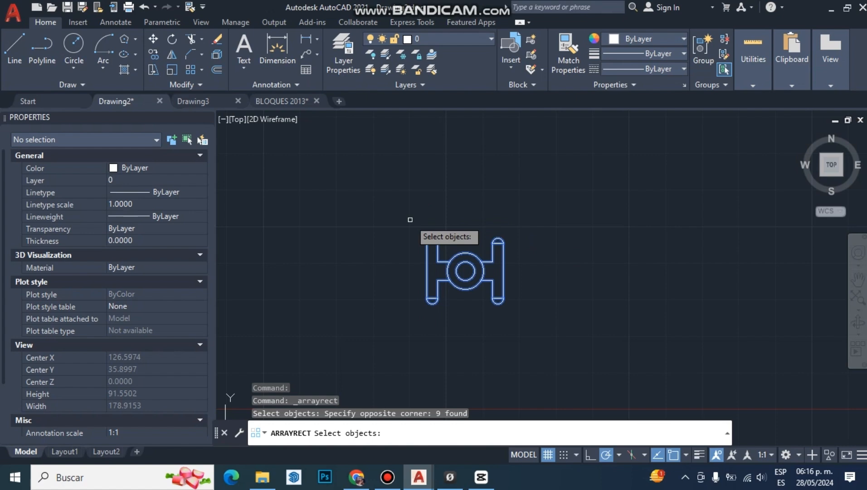
key("Return")
scroll(403, 266, "down", 3)
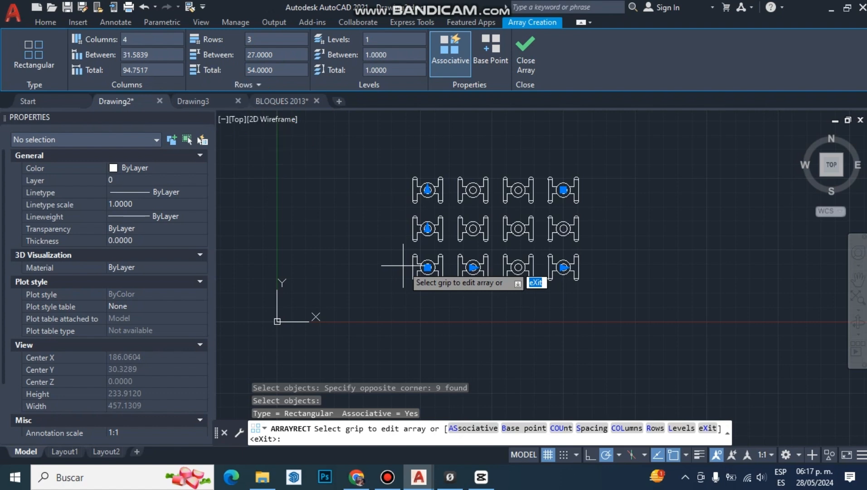
Set the rectangular array to 5 columns and 2 rows.
left_click(257, 40)
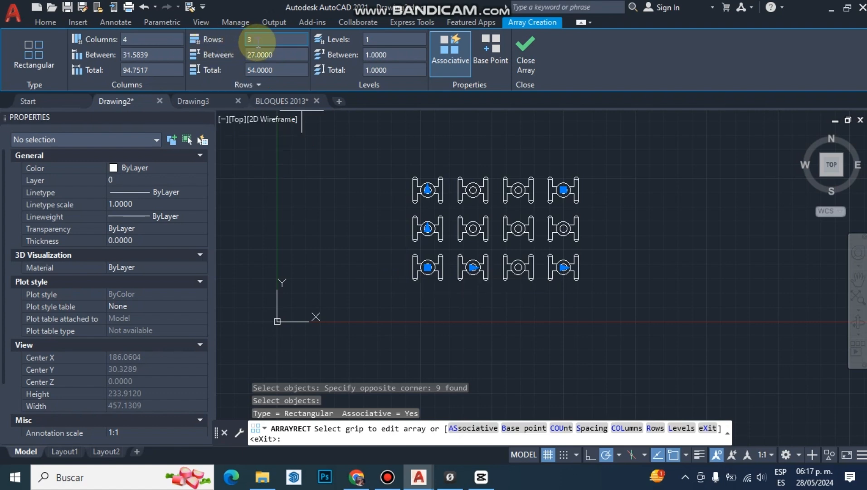
left_click(141, 40)
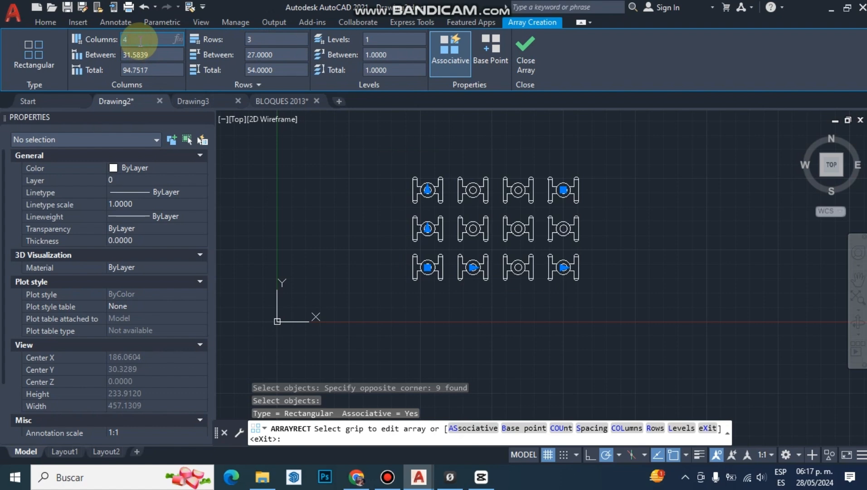
type("5")
left_click(253, 39)
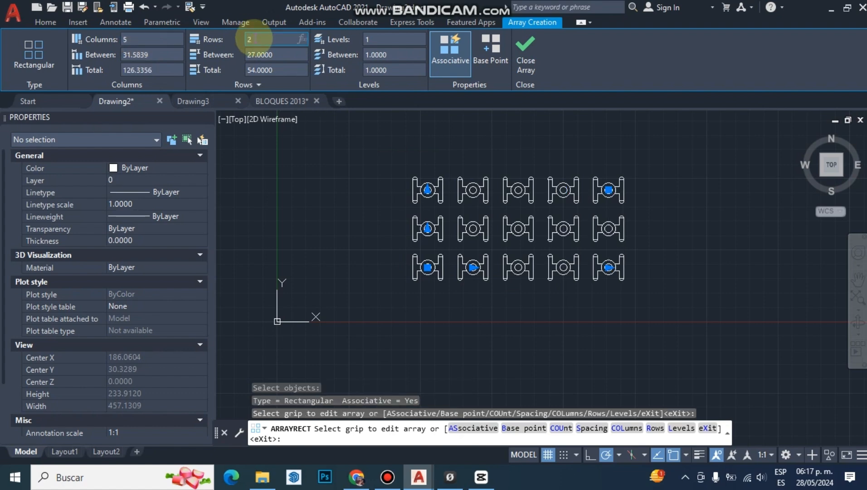
key("Return")
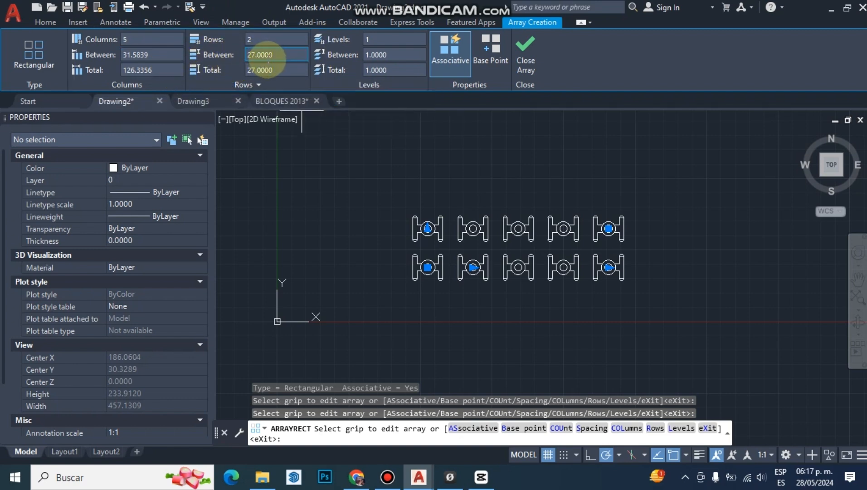
Set the spacing between the array's rows to 10 and finish the array.
left_click(275, 55)
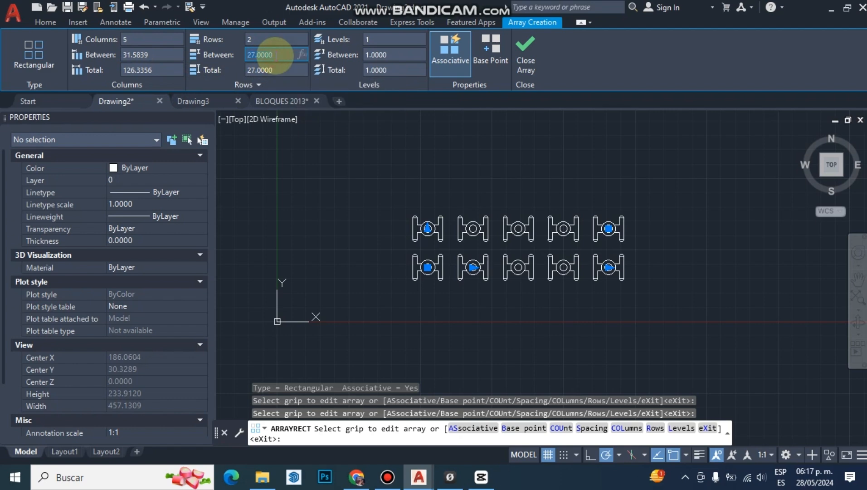
type("10")
key("Return")
left_click(174, 55)
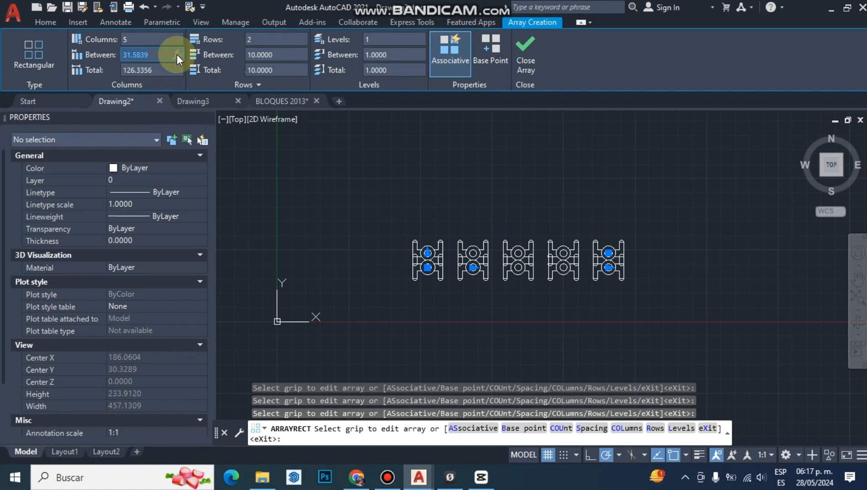
left_click(521, 62)
scroll(517, 268, "up", 4)
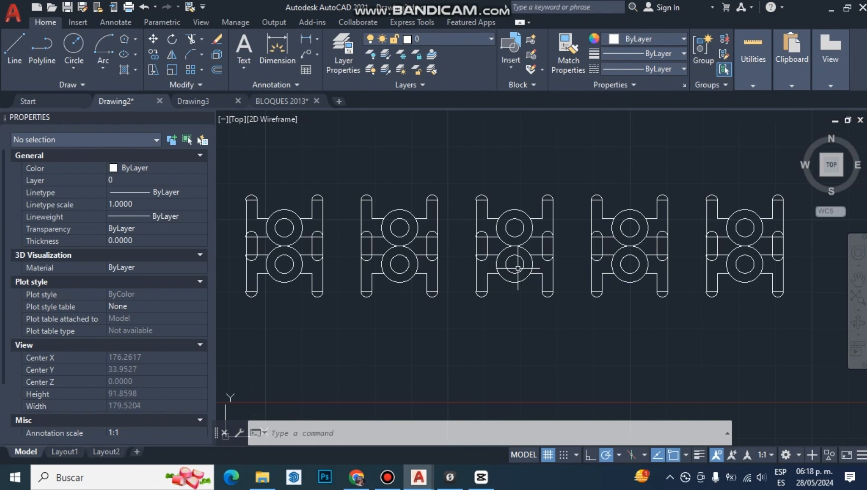
left_click(517, 268)
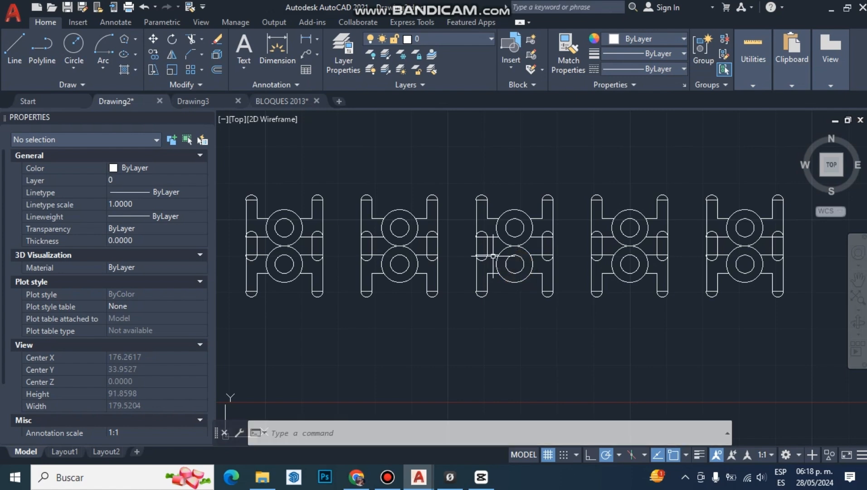
left_click(202, 72)
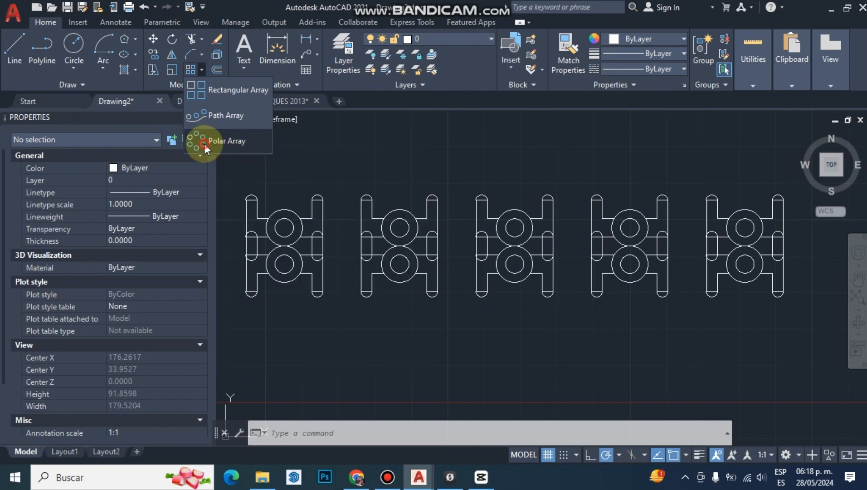
left_click(204, 144)
scroll(280, 240, "down", 3)
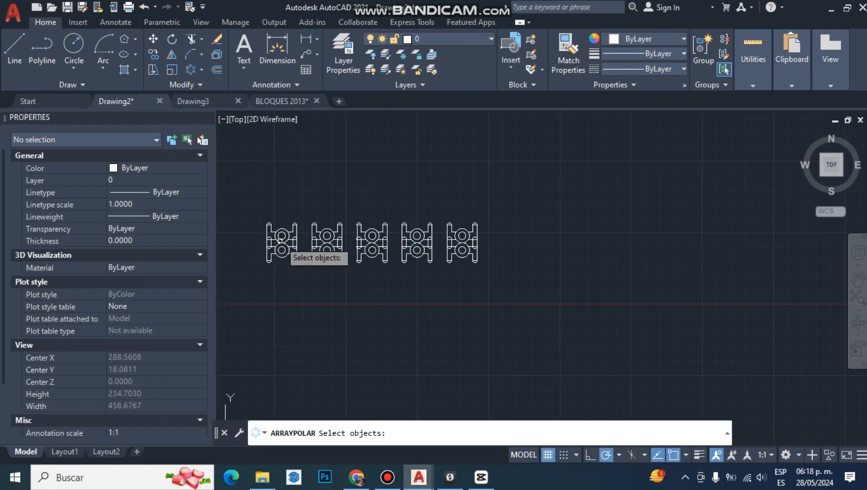
scroll(543, 312, "up", 2)
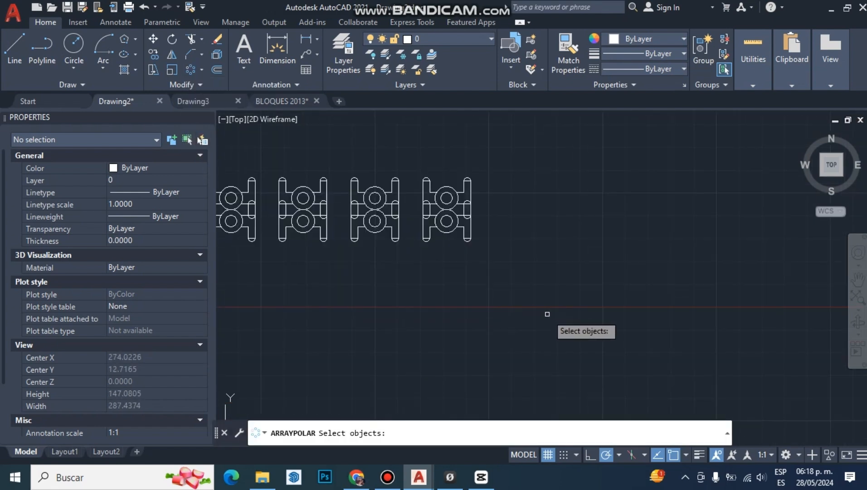
key("Escape")
key("Escape")
Draw a circle in the empty area to the right of the arrayed figures, slightly lower than their row.
scroll(551, 313, "up", 2)
scroll(548, 310, "down", 4)
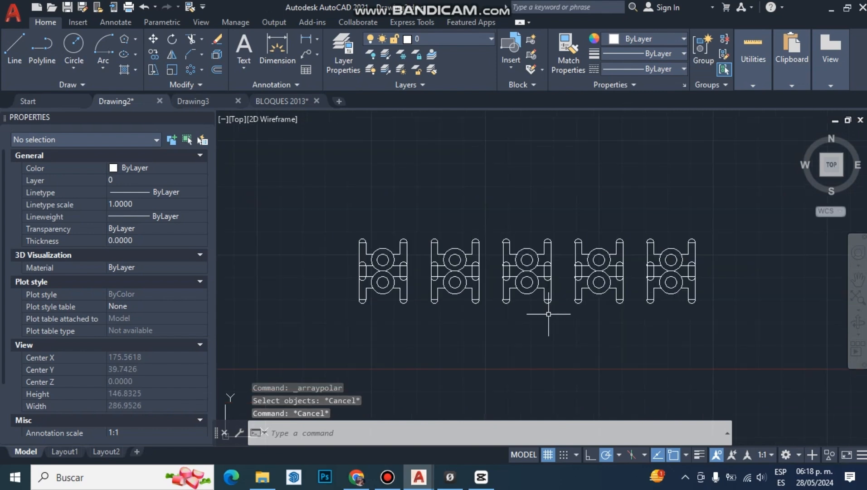
middle_click_drag(615, 319, 416, 276)
type("c")
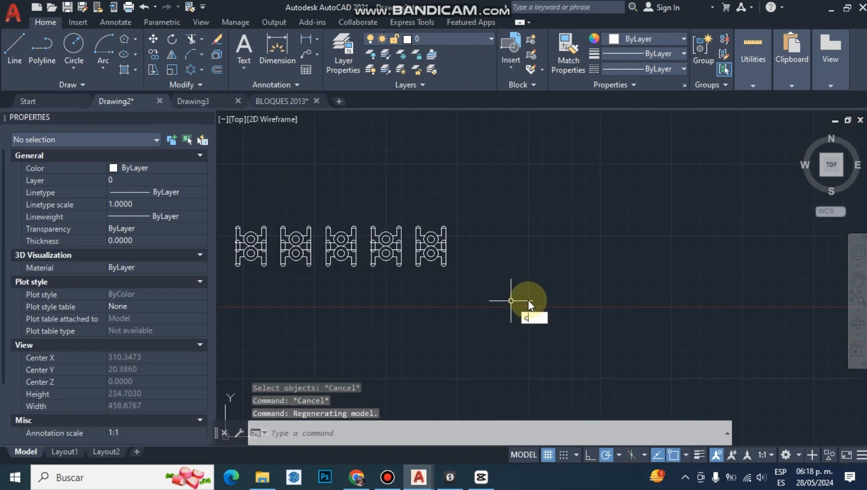
key("Return")
left_click(598, 300)
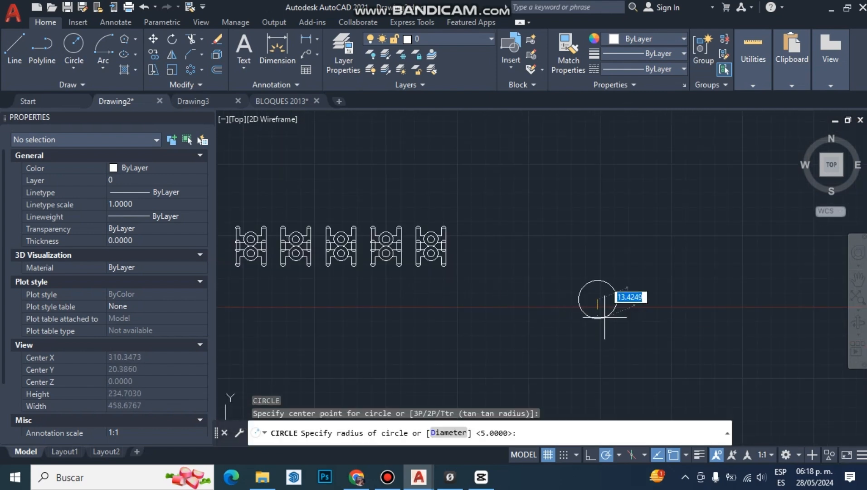
left_click(622, 343)
key("Escape")
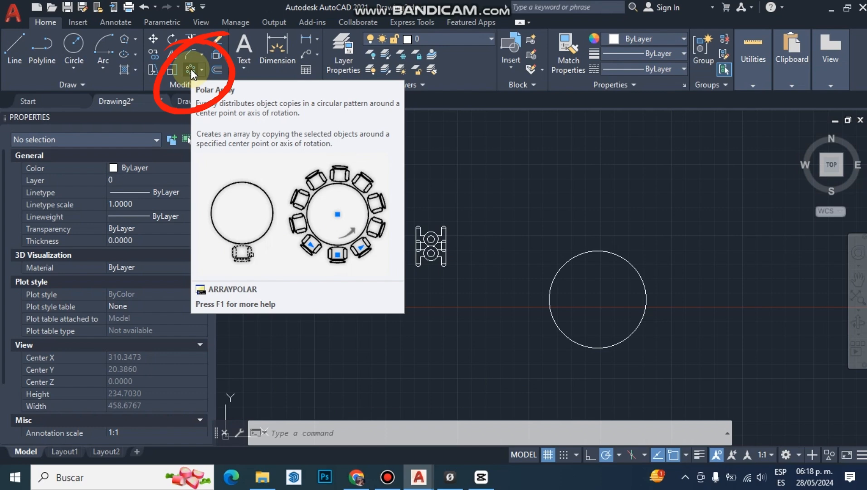
Create a polar array of the arrayed figures around the center of the circle.
left_click(191, 69)
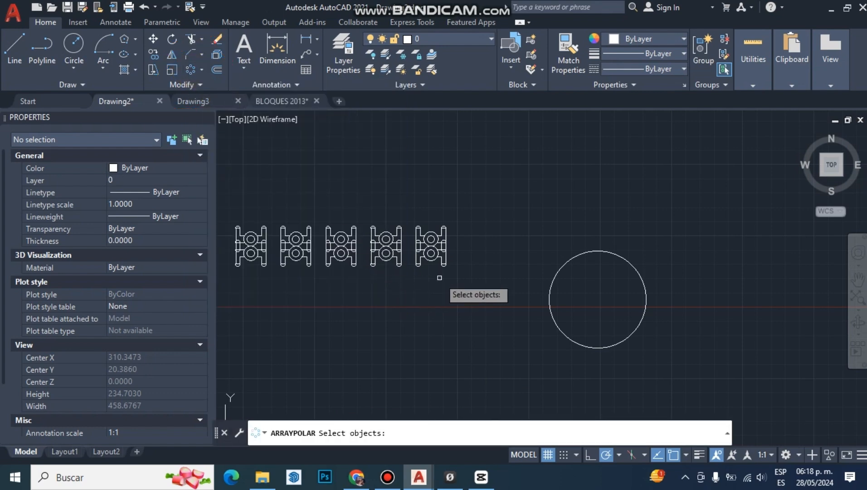
left_click(457, 276)
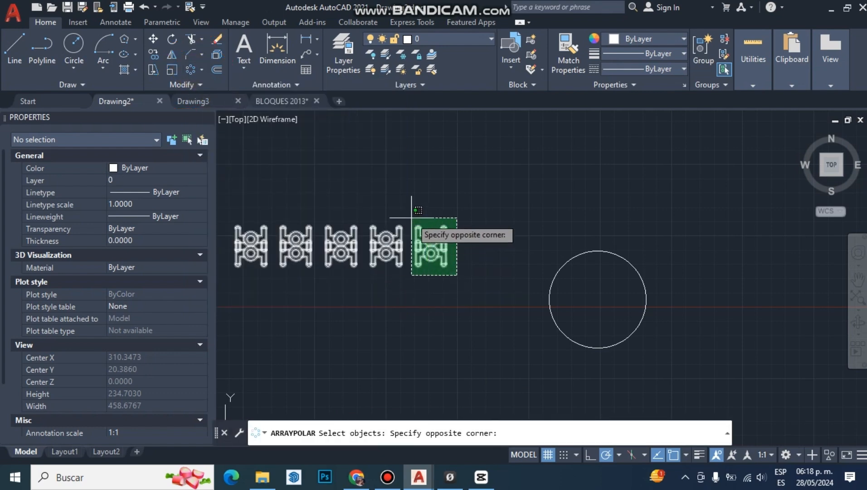
left_click(412, 217)
key("Return")
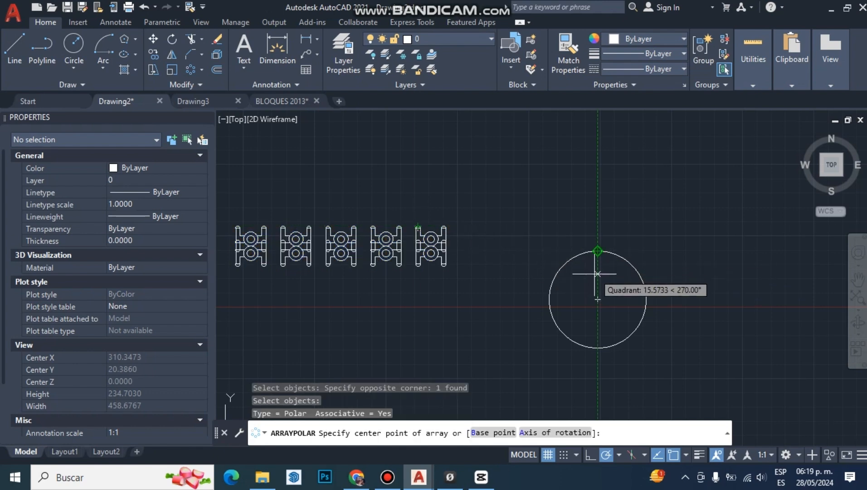
left_click(598, 299)
scroll(585, 294, "down", 4)
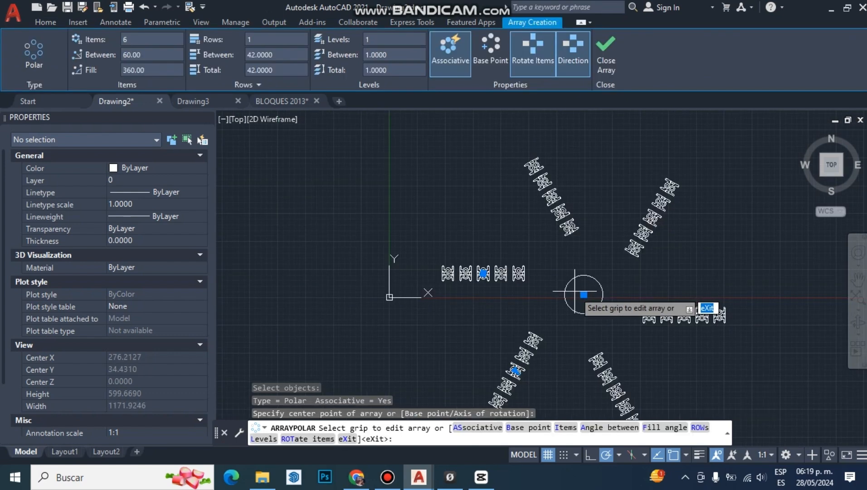
scroll(508, 254, "down", 2)
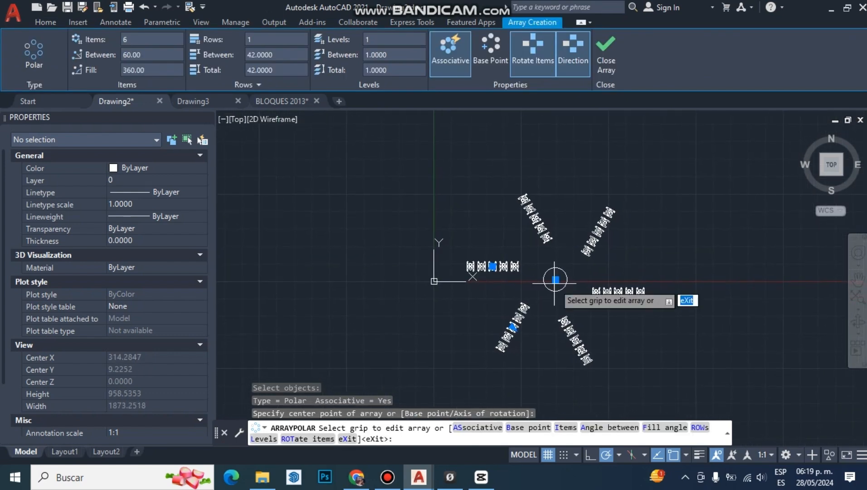
scroll(555, 279, "up", 2)
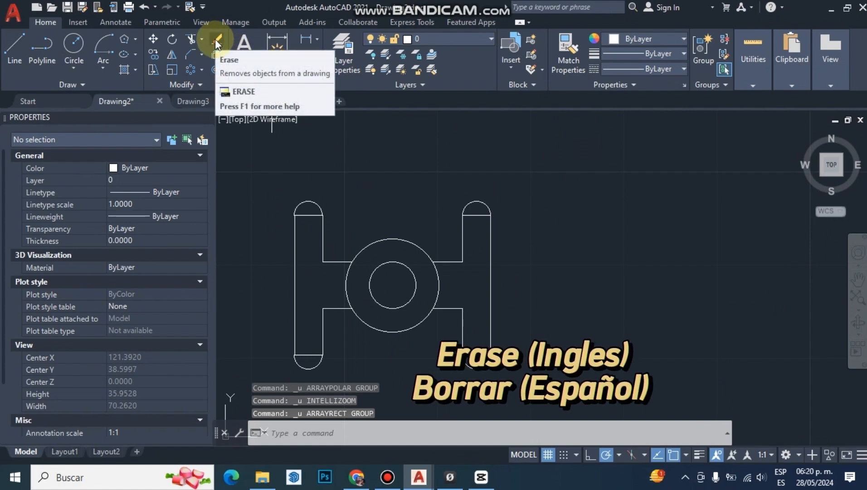
Erase the arc capping the left arm's upper end and the polyline outlining the upper part of the right arm.
left_click(215, 39)
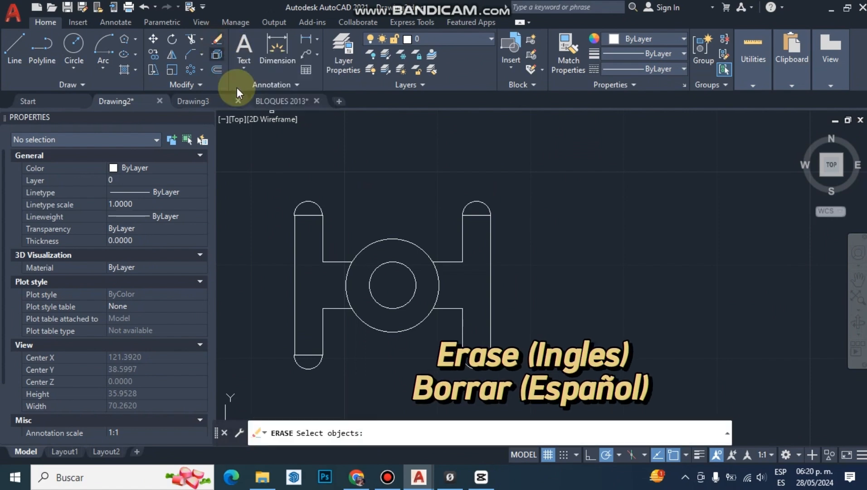
left_click(310, 202)
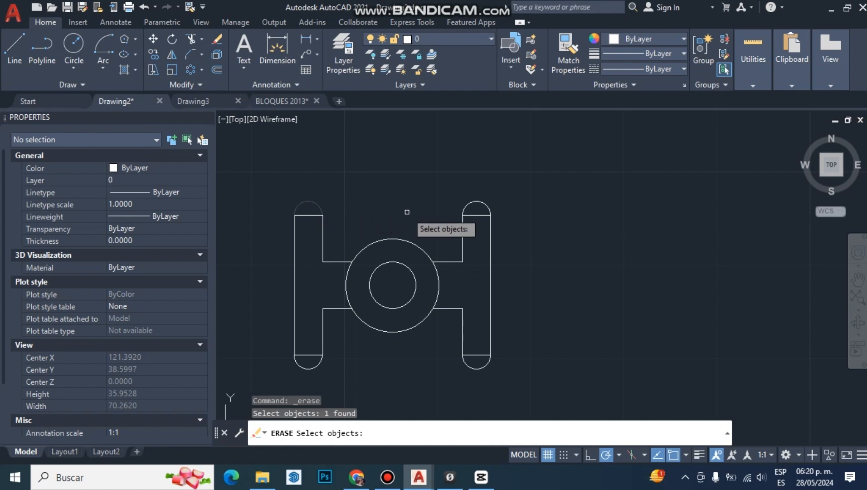
left_click(469, 215)
key("Return")
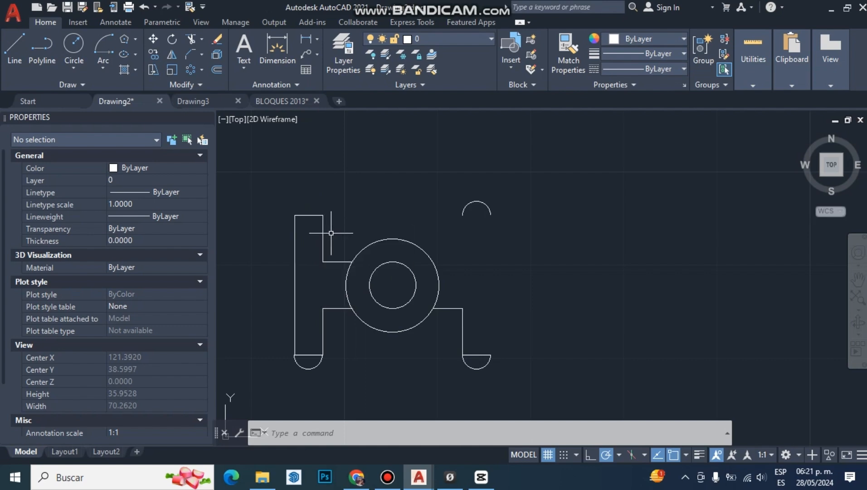
Explode the left arm's polyline outline into separate lines.
left_click(330, 232)
left_click(319, 231)
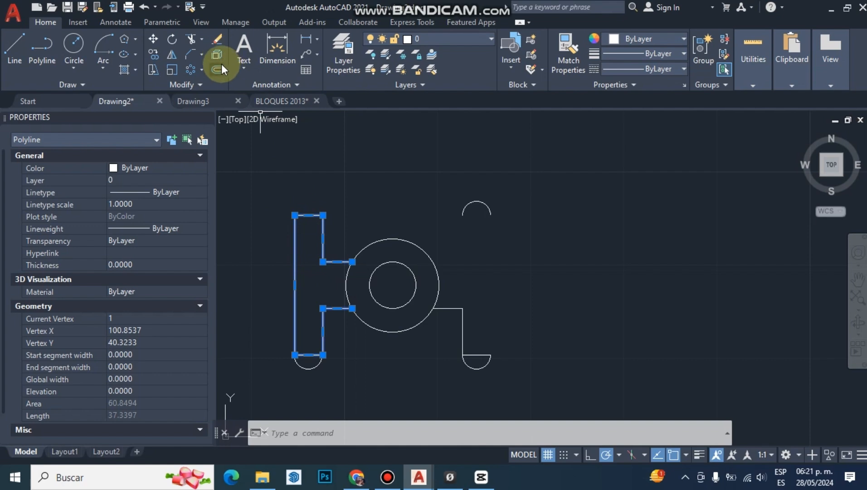
type("EXPLODE")
key("Return")
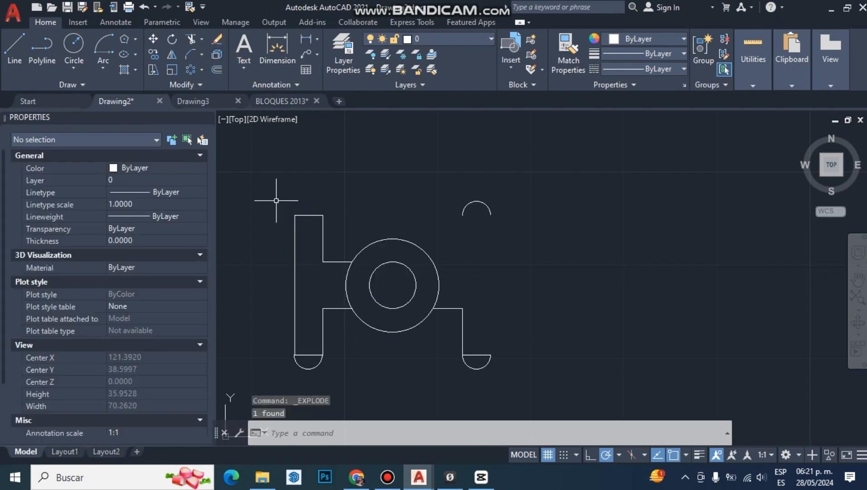
Check the exploded left arm by selecting its outer vertical, upper inner vertical and upper end lines individually, clearing the selection at the end.
left_click(306, 243)
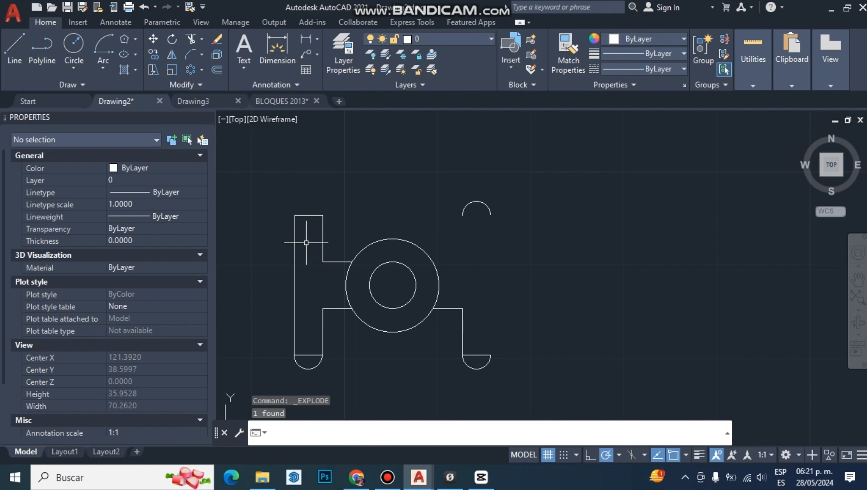
left_click(281, 236)
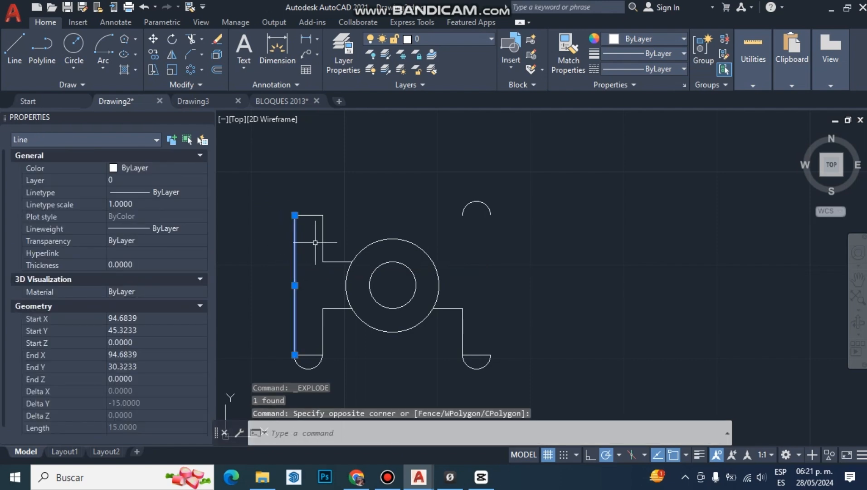
key("Escape")
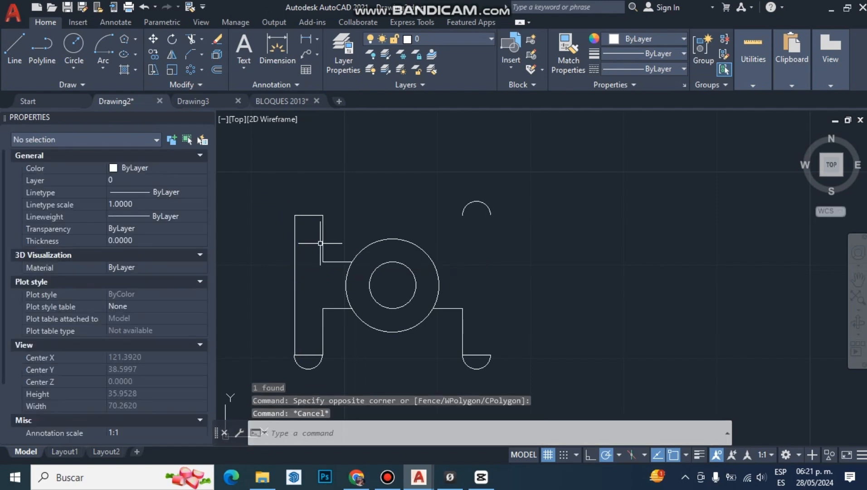
left_click(325, 241)
left_click(318, 234)
left_click(318, 236)
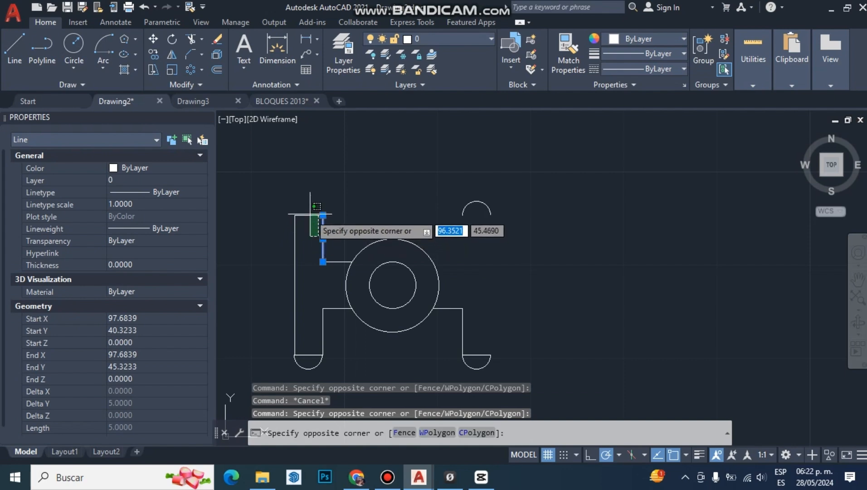
left_click(309, 215)
key("Escape")
key("Escape")
key("Escape")
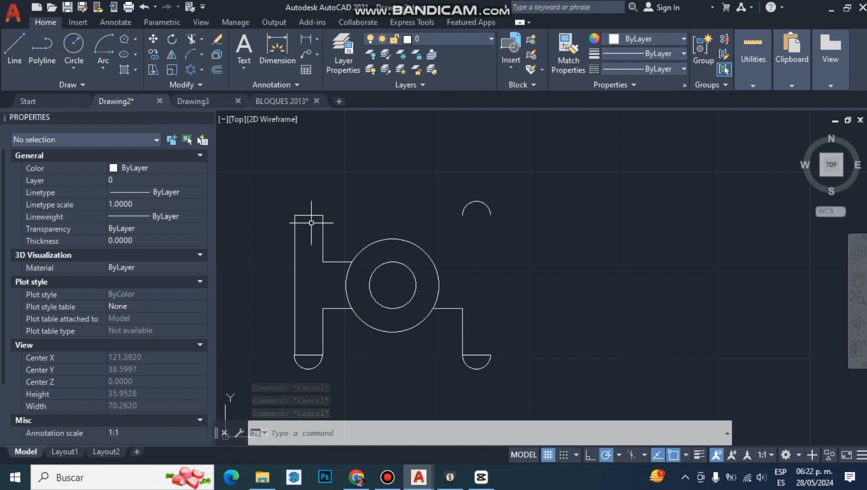
Offset the innermost circle outward by a distance of 1.
key("BackSpace")
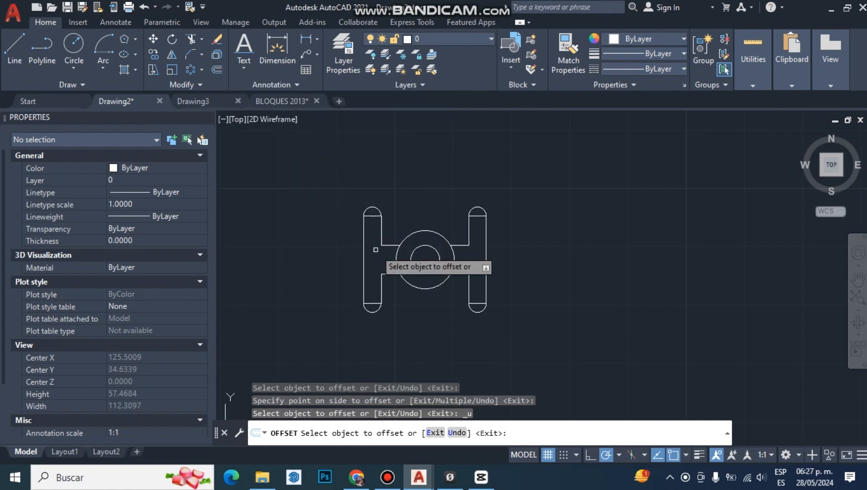
key("Escape")
key("Escape")
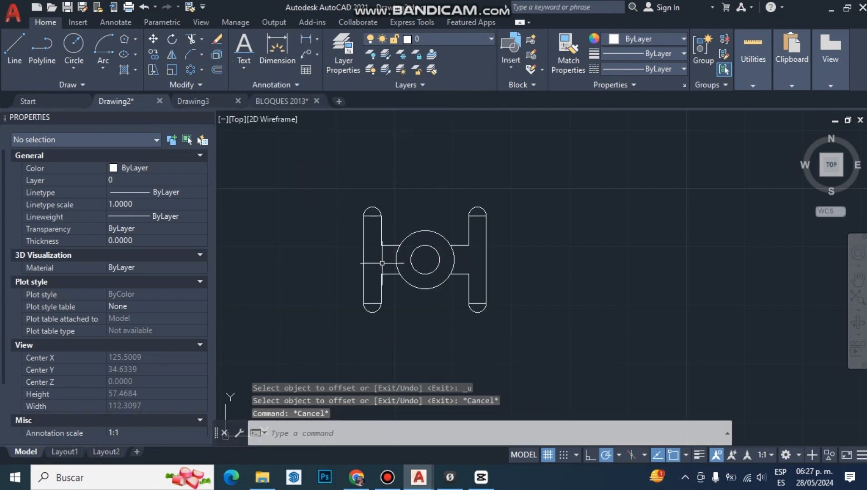
scroll(425, 256, "up", 4)
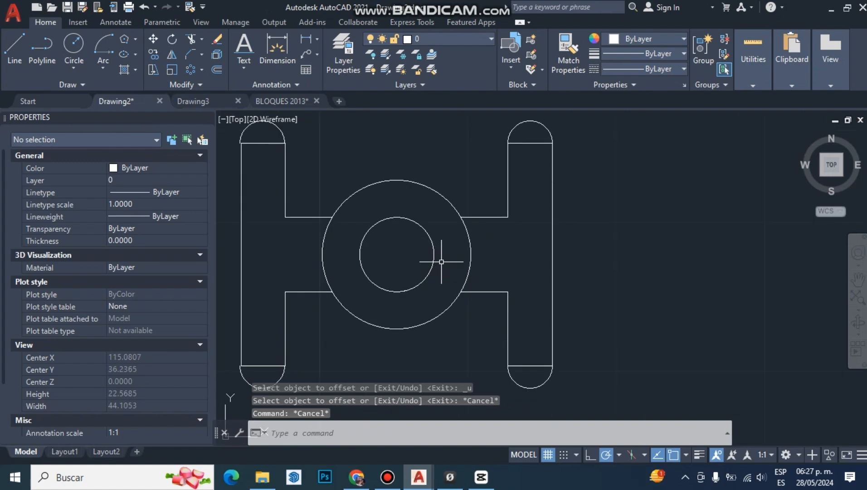
left_click(442, 262)
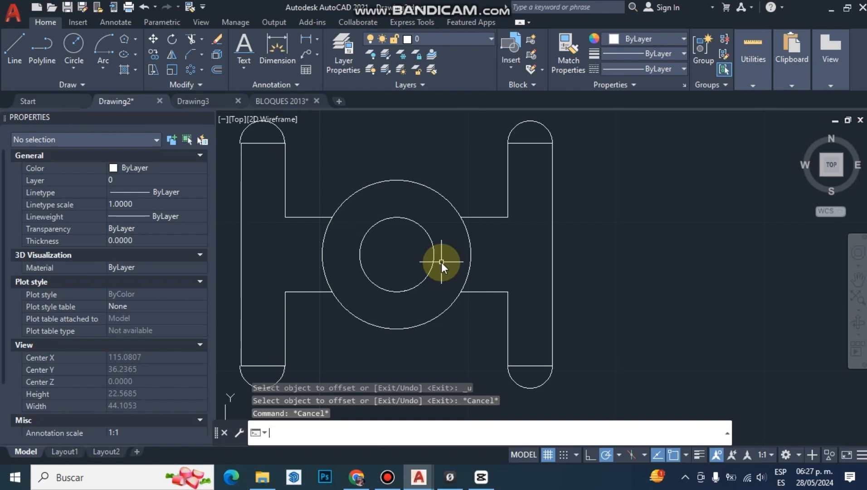
left_click(216, 69)
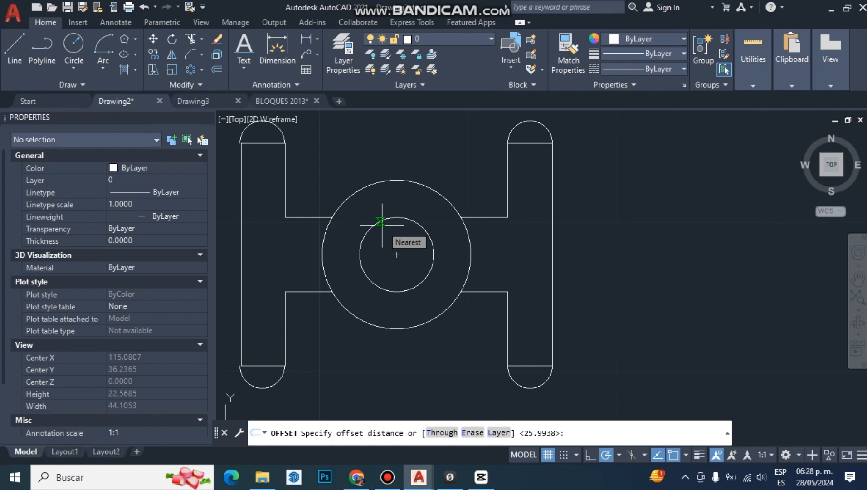
type("1")
key("Return")
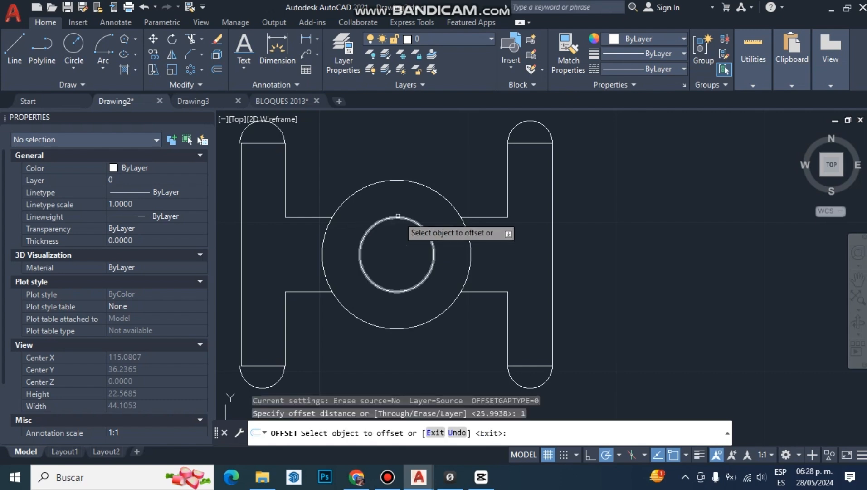
left_click(398, 216)
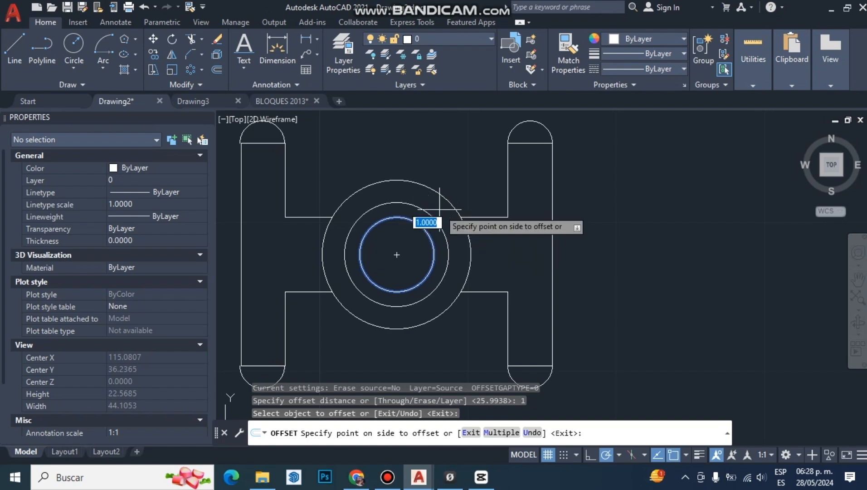
left_click(446, 250)
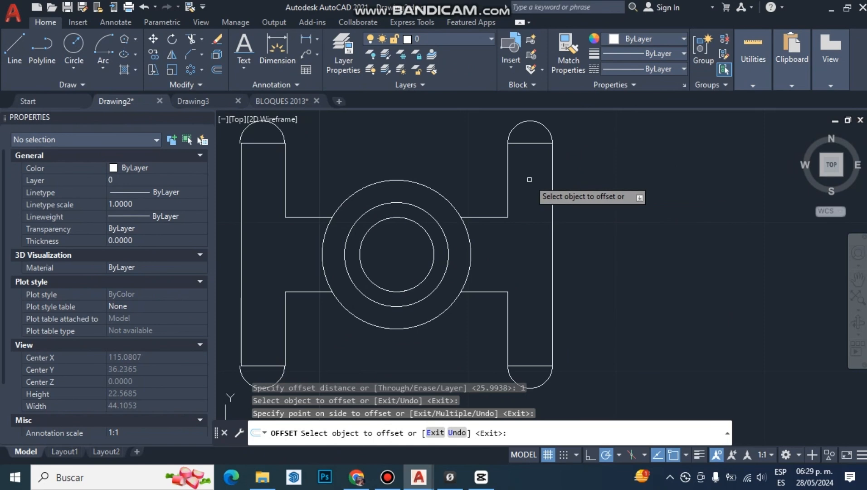
key("Escape")
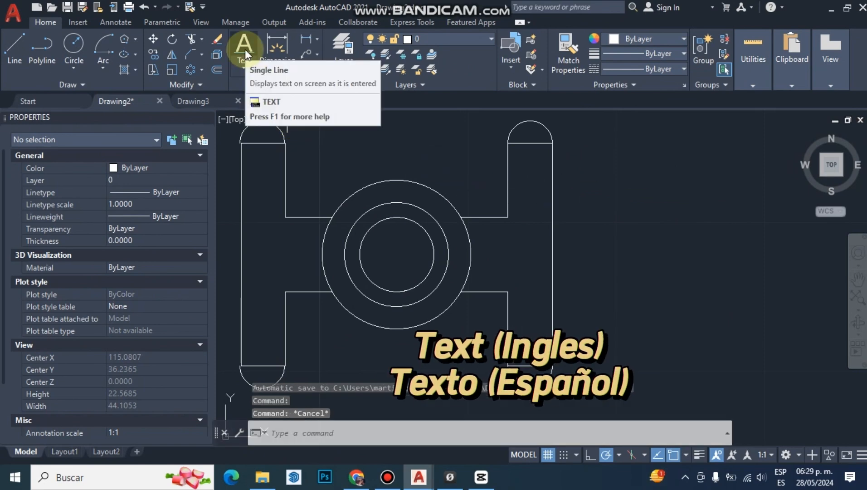
left_click(245, 49)
left_click(315, 133)
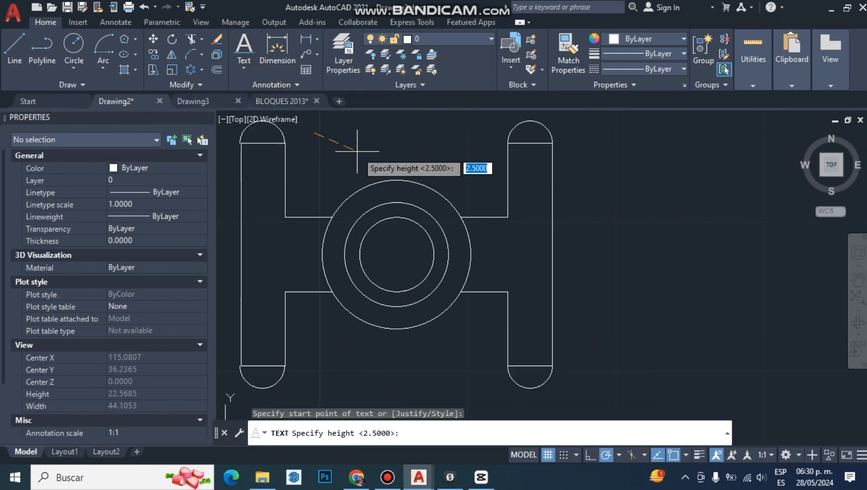
key("Escape")
Place horizontal single-line text "suscribete" above the circles between the two arms, with a height of about 1.89.
left_click(244, 68)
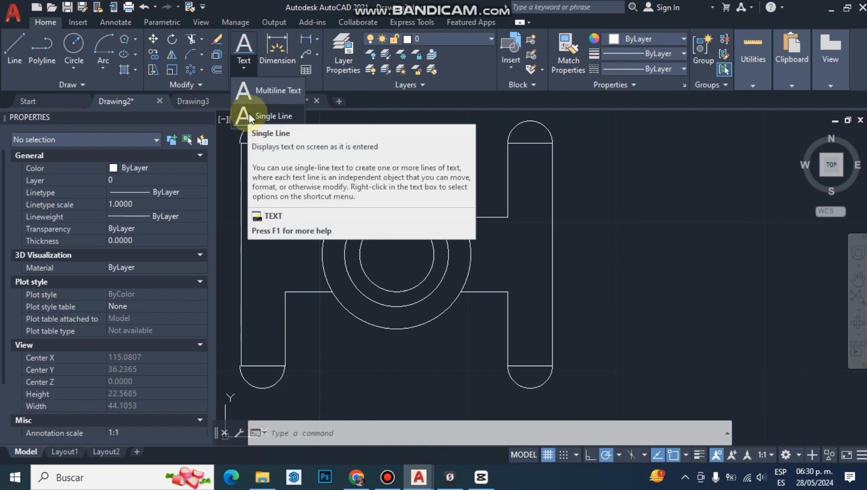
left_click(249, 117)
left_click(351, 169)
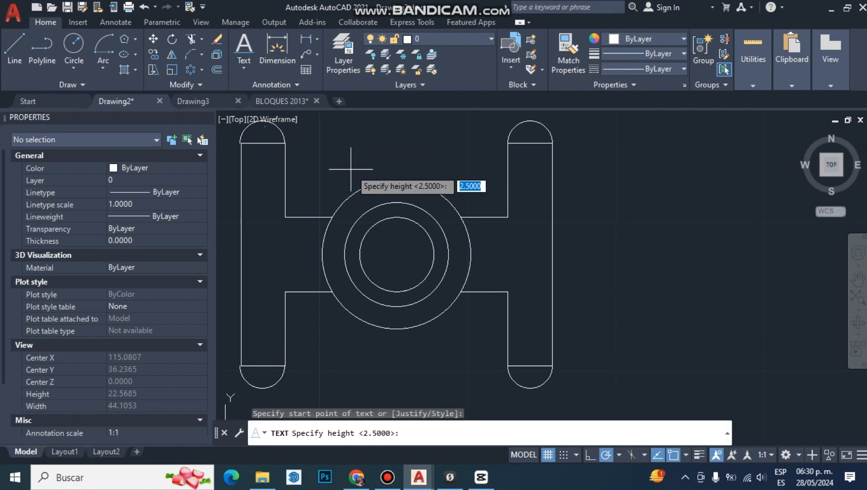
left_click(351, 141)
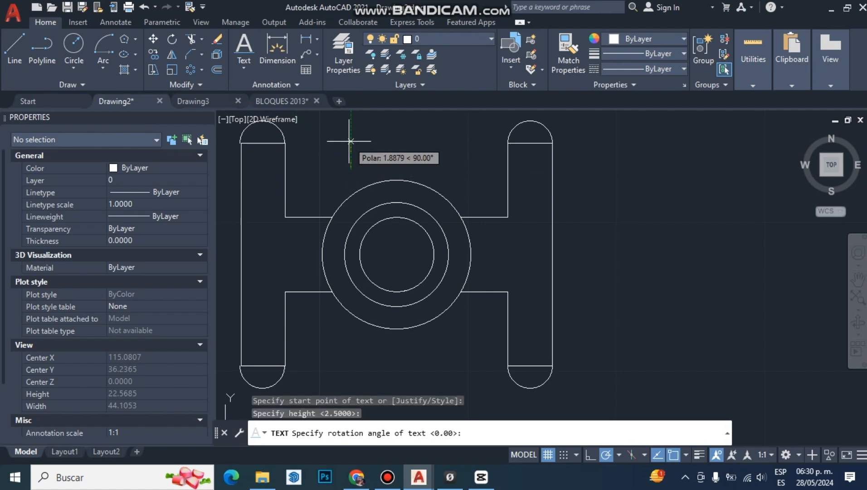
left_click(351, 142)
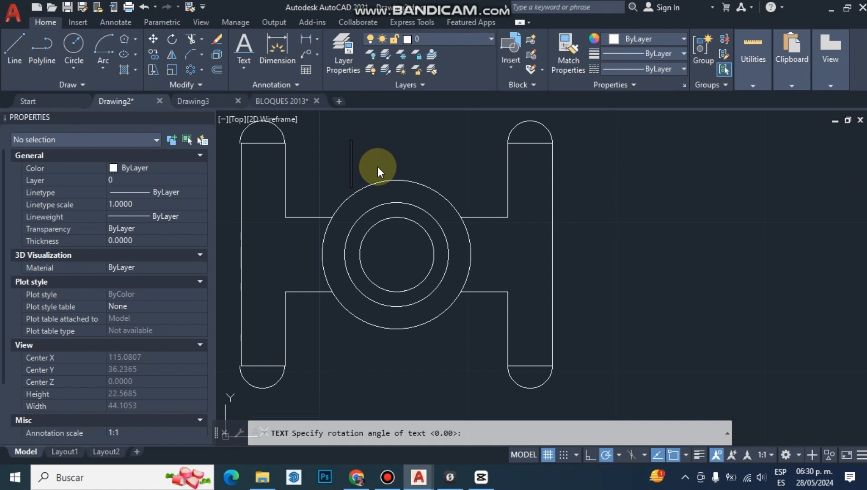
type("suscribete")
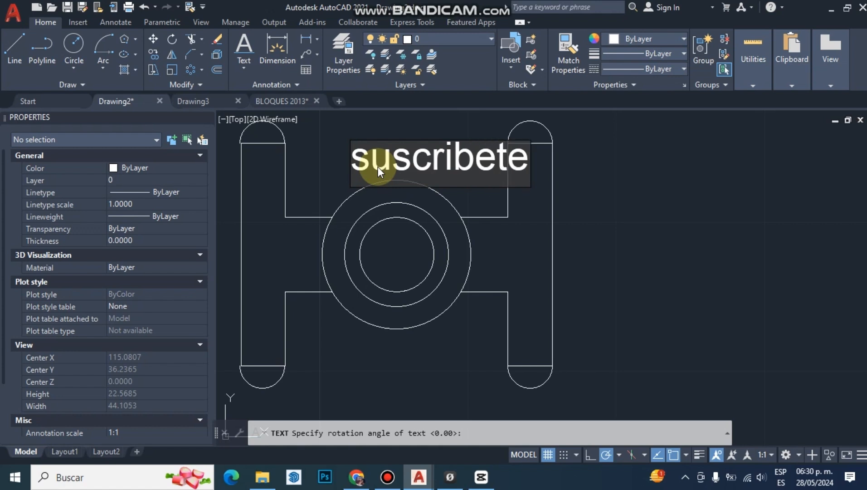
Delete all characters of the single-line text and leave the text command.
key("BackSpace")
key("BackSpace")
key("BackSpace")
key("BackSpace")
key("BackSpace")
key("BackSpace")
key("BackSpace")
key("BackSpace")
key("BackSpace")
key("BackSpace")
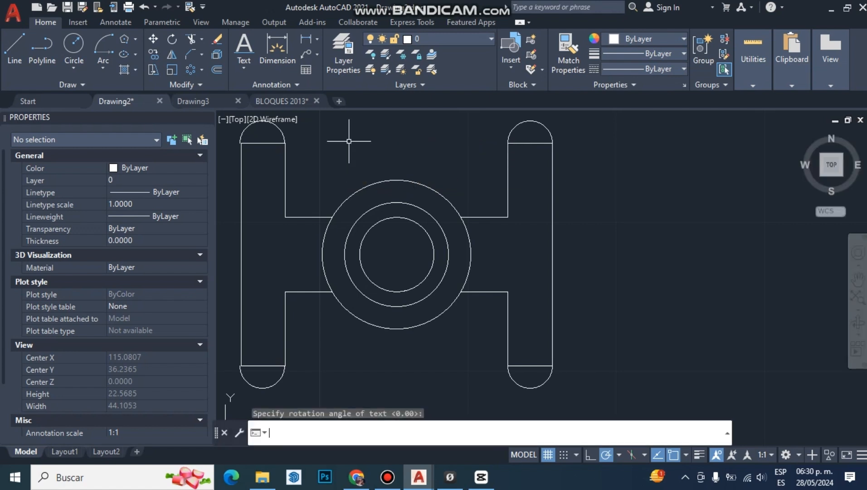
key("Escape")
key("Escape")
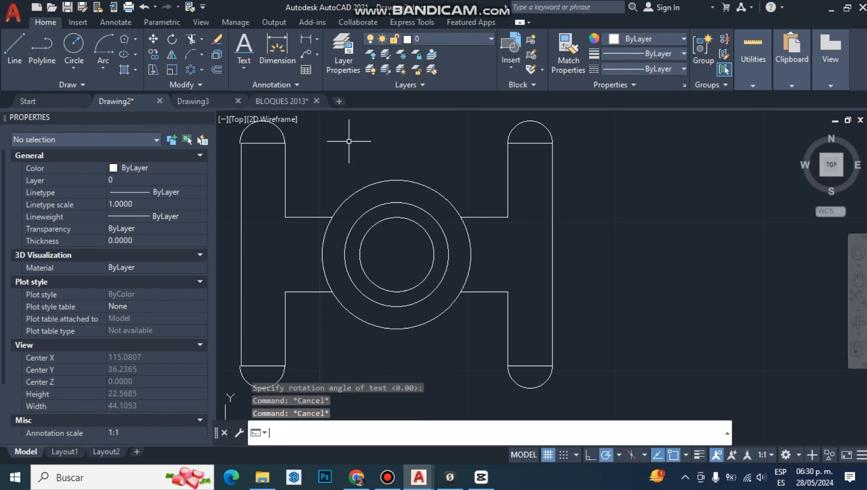
Try to add multiline text "dale like" in a text box spanning the space above the circles between the arms.
left_click(251, 63)
left_click(286, 92)
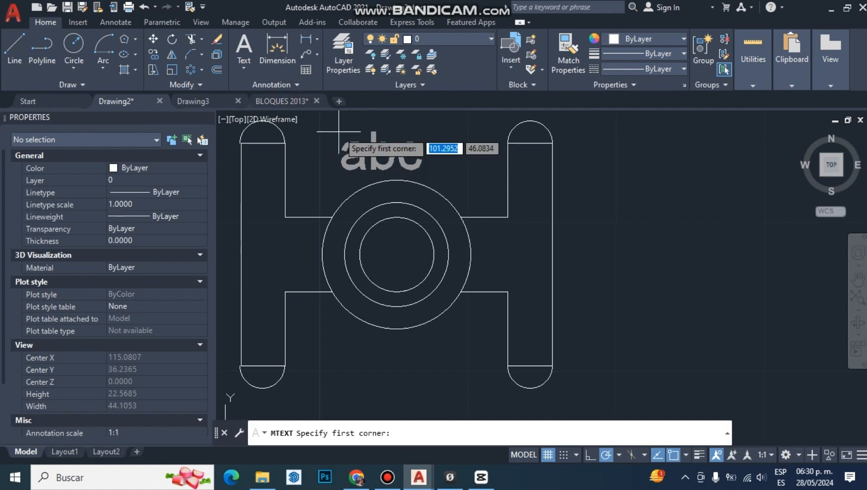
left_click(339, 128)
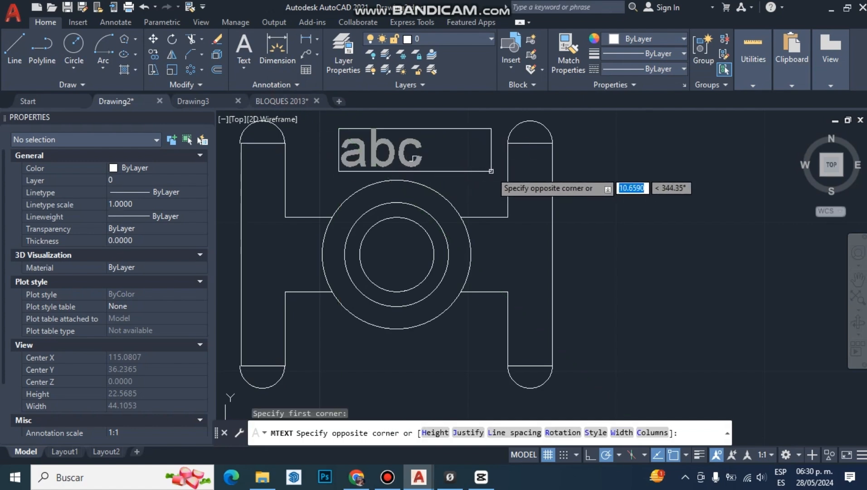
left_click(491, 171)
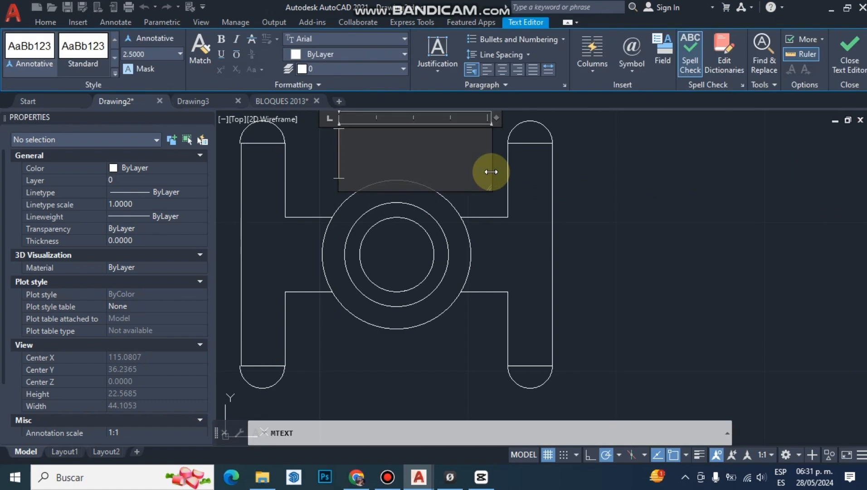
type("d")
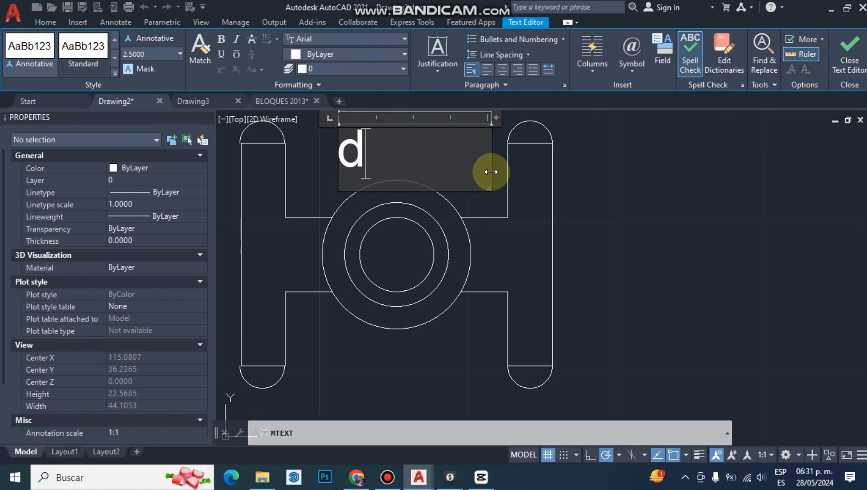
type("ale like")
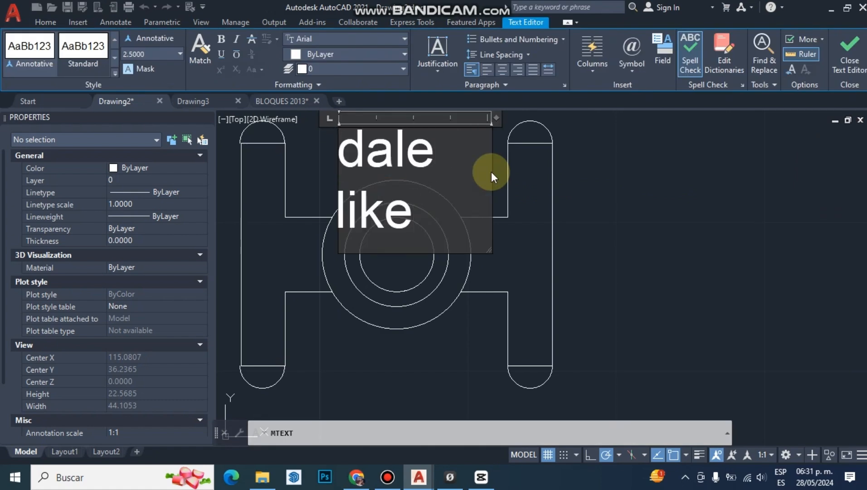
key("Escape")
left_click(502, 236)
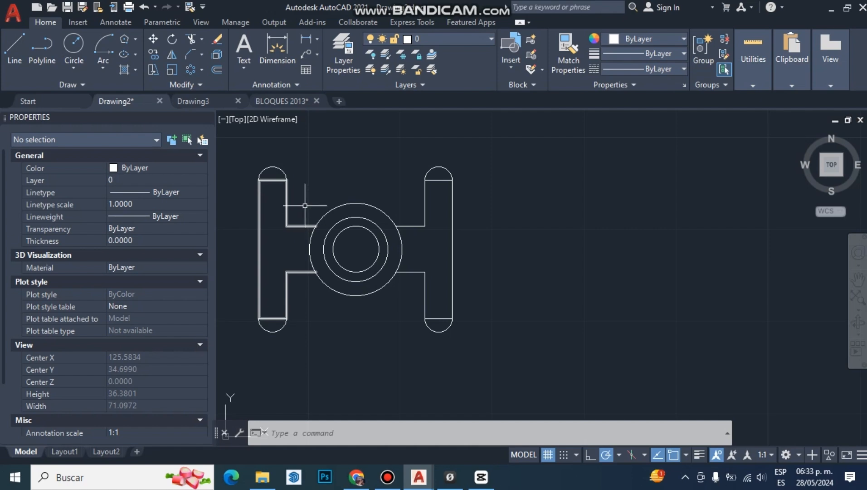
Dimension the straight outer edge of the right arm from its upper to its lower endpoint, placing the dimension line outside the figure.
left_click(275, 44)
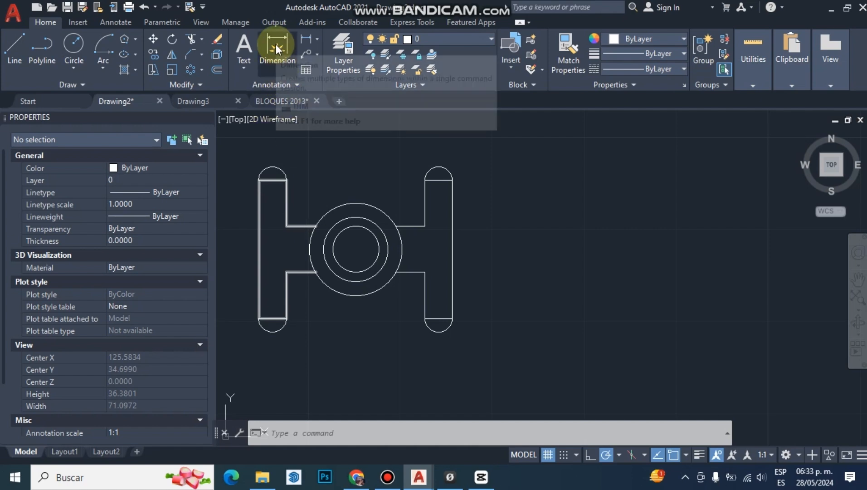
left_click(276, 44)
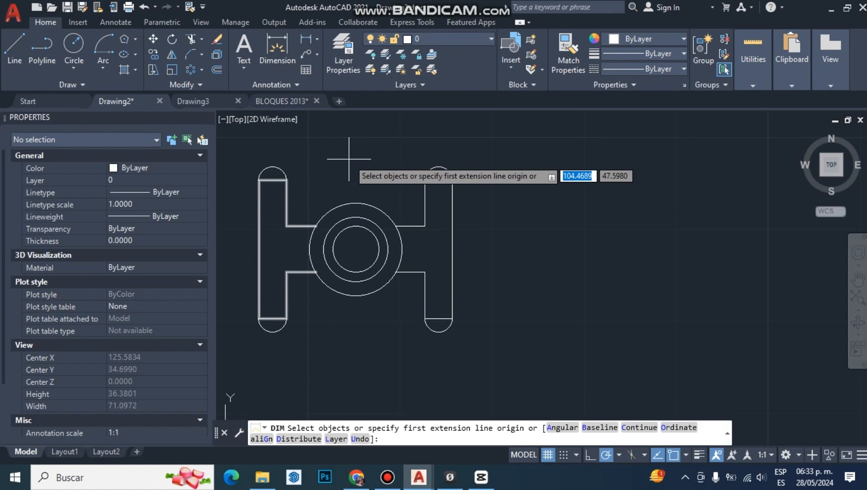
key("Return")
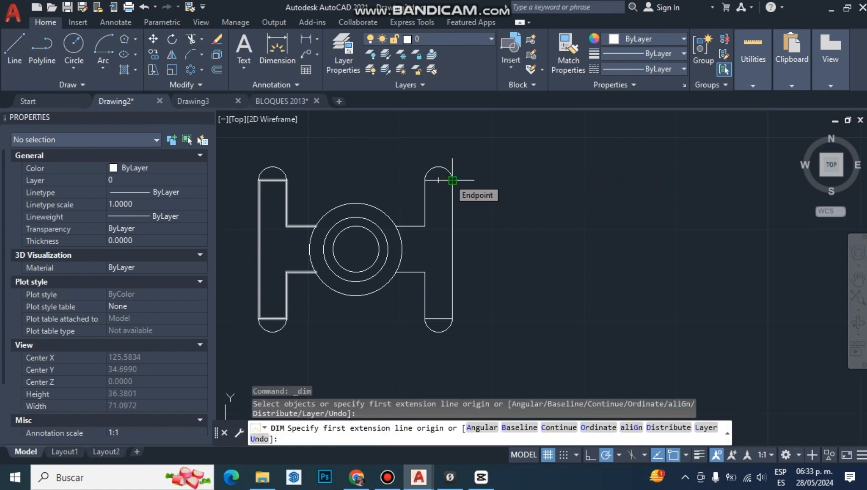
left_click(452, 180)
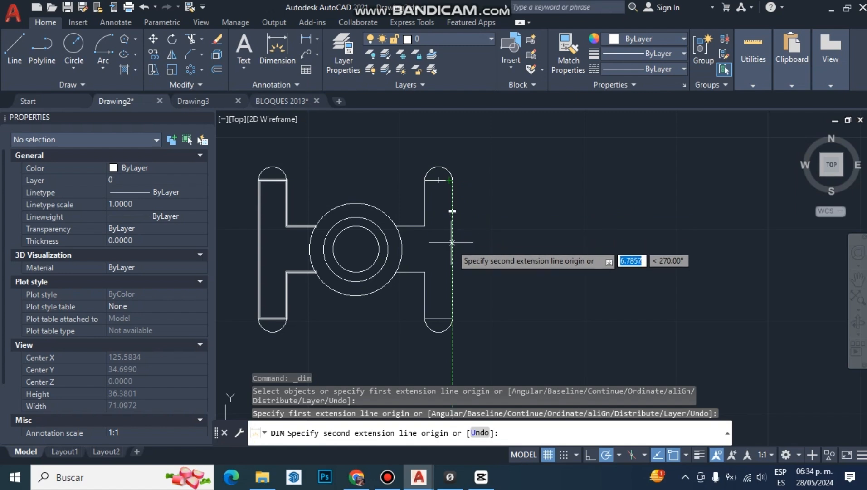
left_click(452, 319)
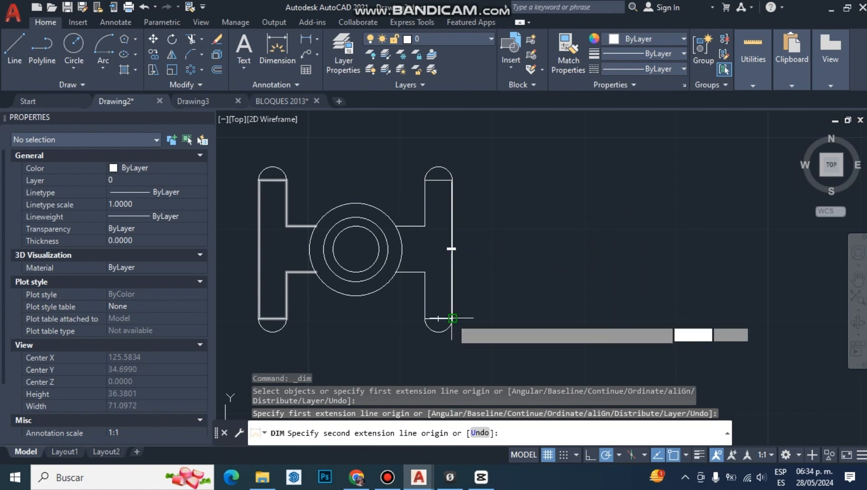
left_click(496, 312)
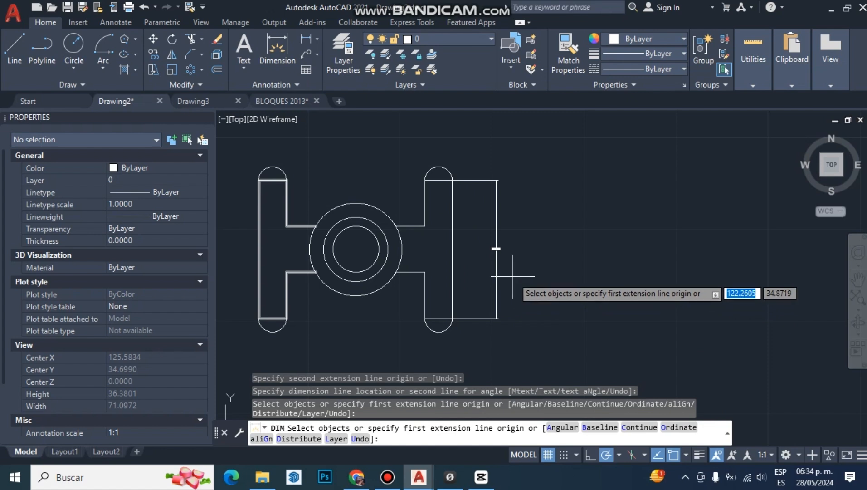
Examine the text of the vertical dimension beside the right arm up close, then return to the overall figure.
scroll(480, 239, "up", 5)
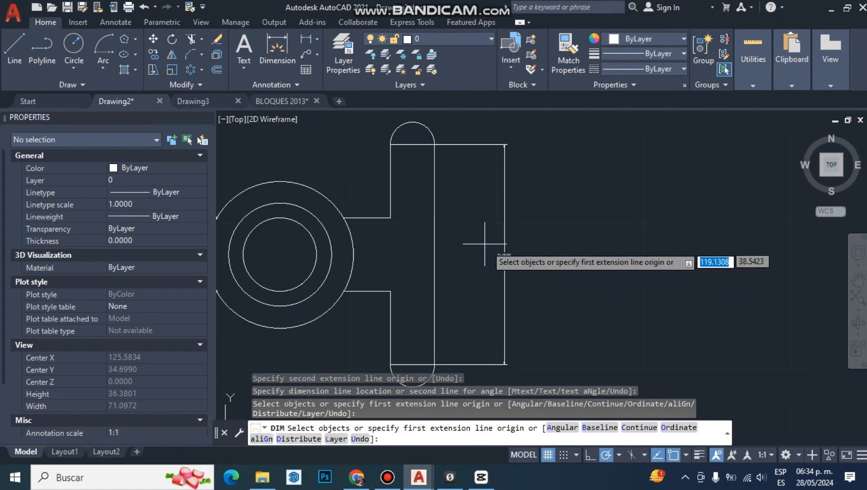
scroll(526, 272, "up", 2)
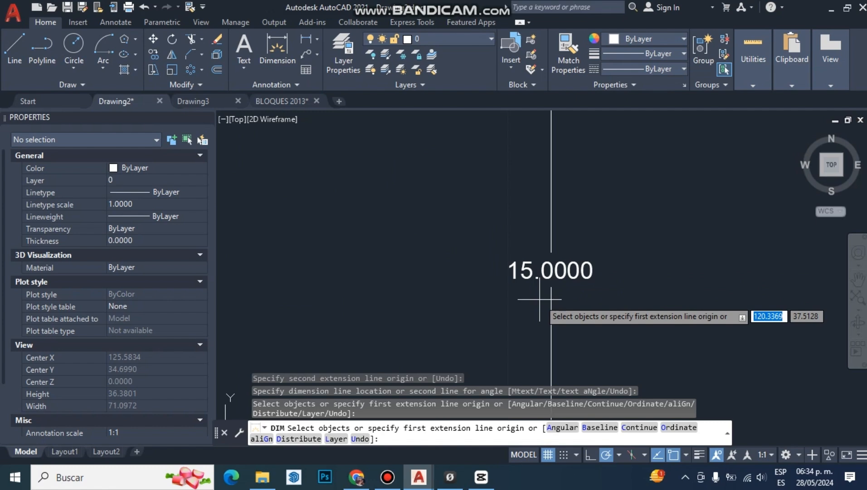
scroll(540, 299, "down", 3)
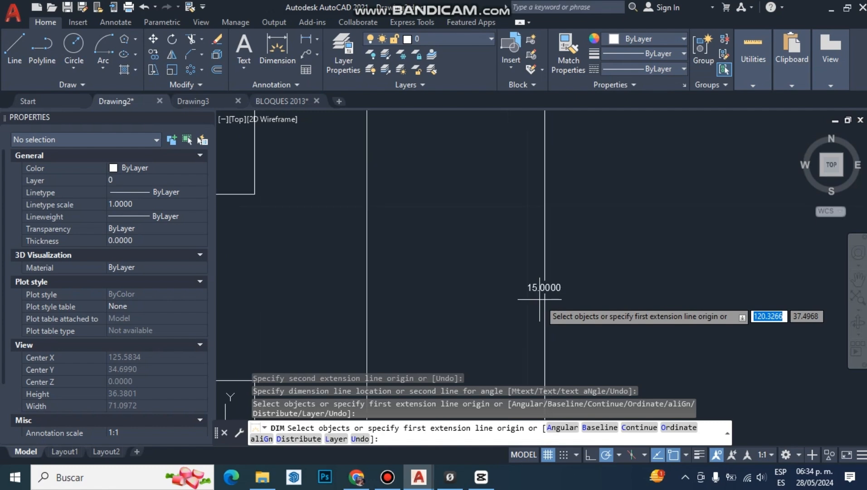
scroll(539, 299, "down", 3)
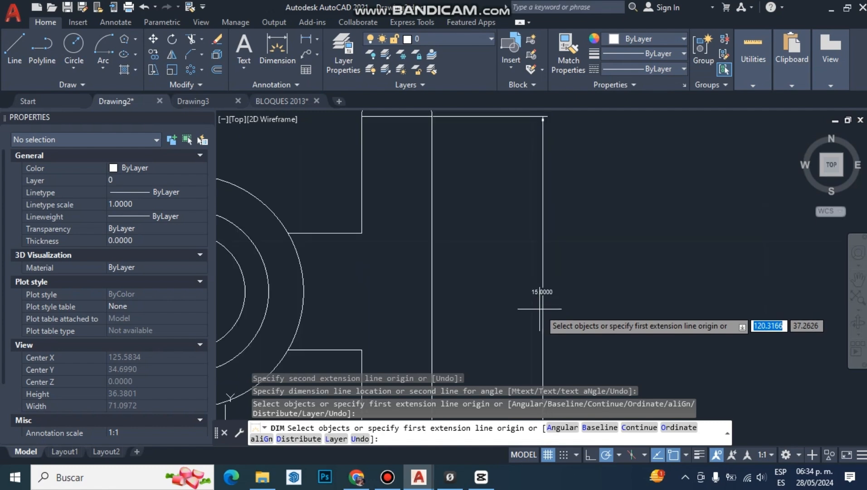
scroll(540, 302, "down", 3)
middle_click_drag(542, 306, 496, 287)
scroll(519, 324, "down", 2)
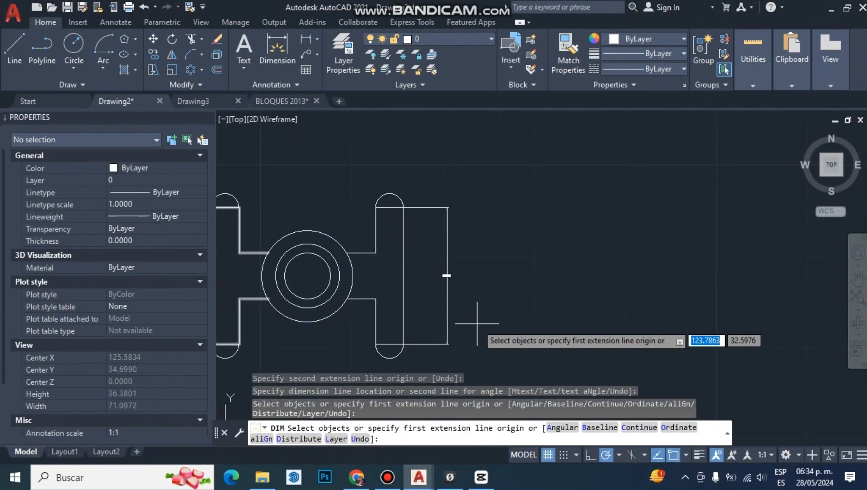
mouse_move(477, 323)
middle_mouse_down()
mouse_move(499, 313)
mouse_move(474, 306)
middle_mouse_up()
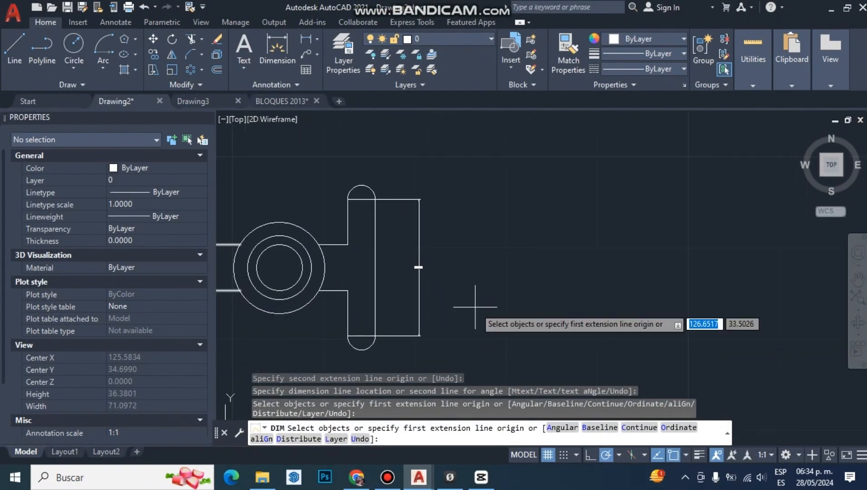
type("pl")
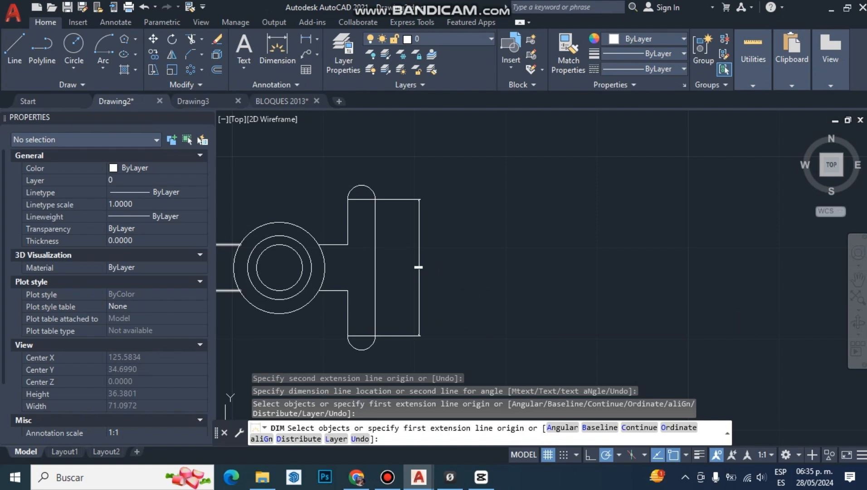
key("Return")
left_click(483, 316)
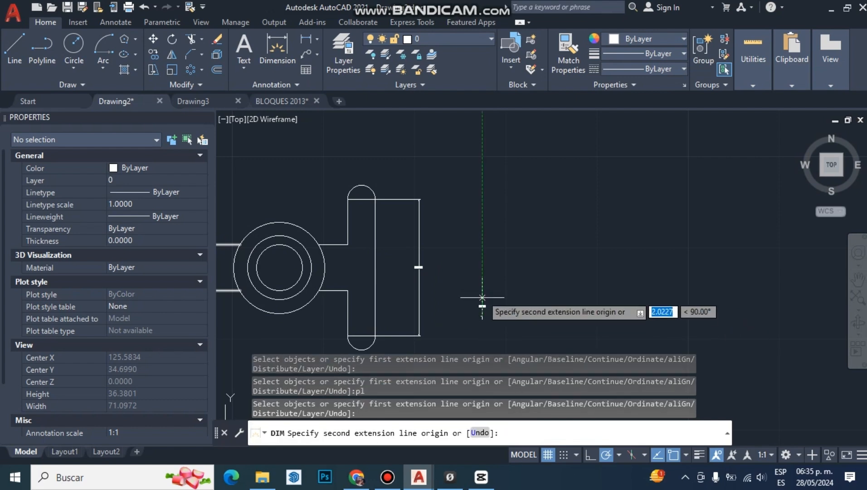
left_click(482, 235)
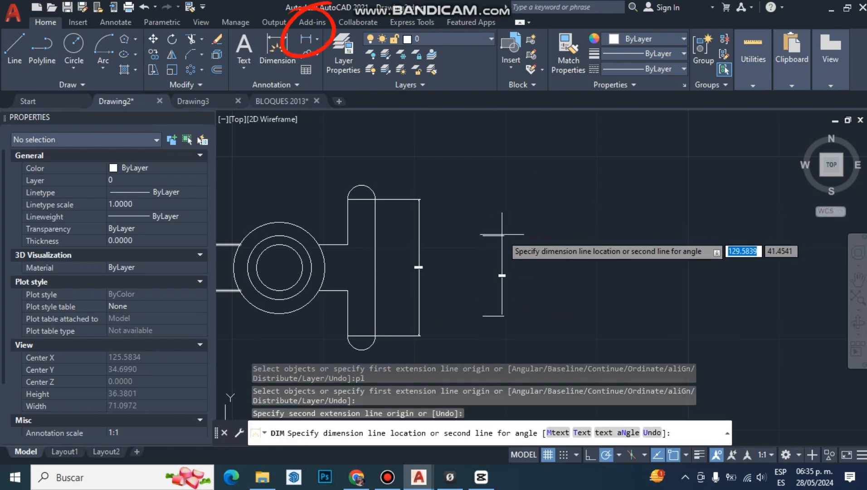
key("Escape")
key("Escape")
key("Escape")
Draw an open polyline beside the dimensioned arm with a vertical segment, a 45° diagonal about 8.83 long, and a horizontal segment.
type("pl")
key("Return")
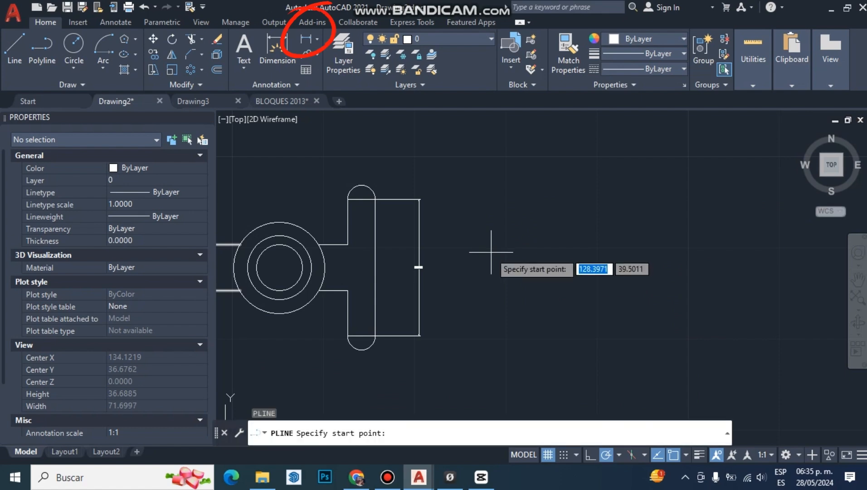
left_click(491, 304)
left_click(491, 233)
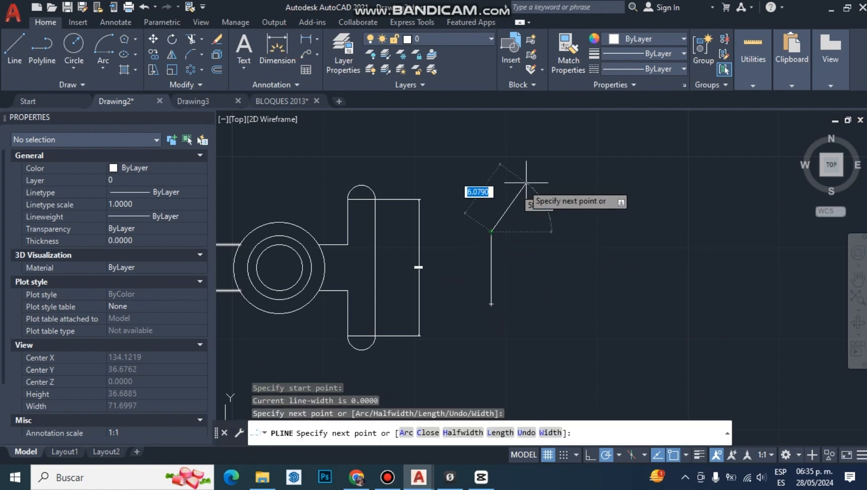
left_click(547, 175)
left_click(647, 174)
key("Escape")
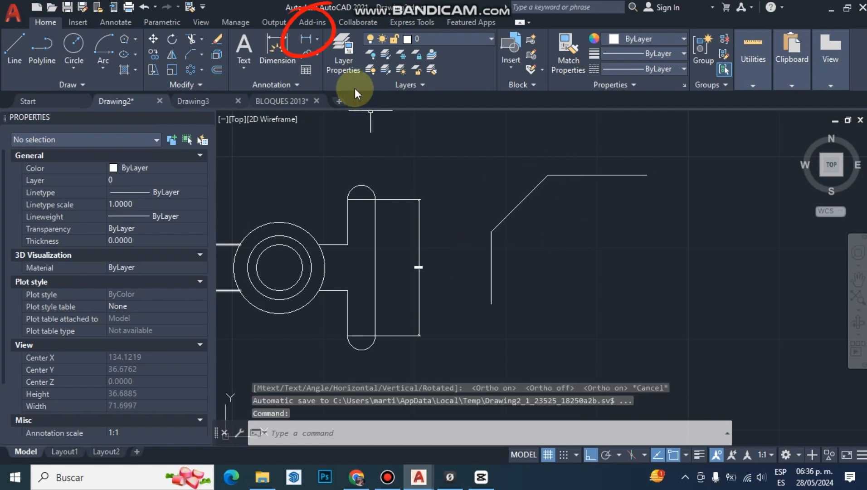
Add an aligned dimension to the polyline's diagonal segment, placed above and parallel to it, and inspect its text.
left_click(320, 41)
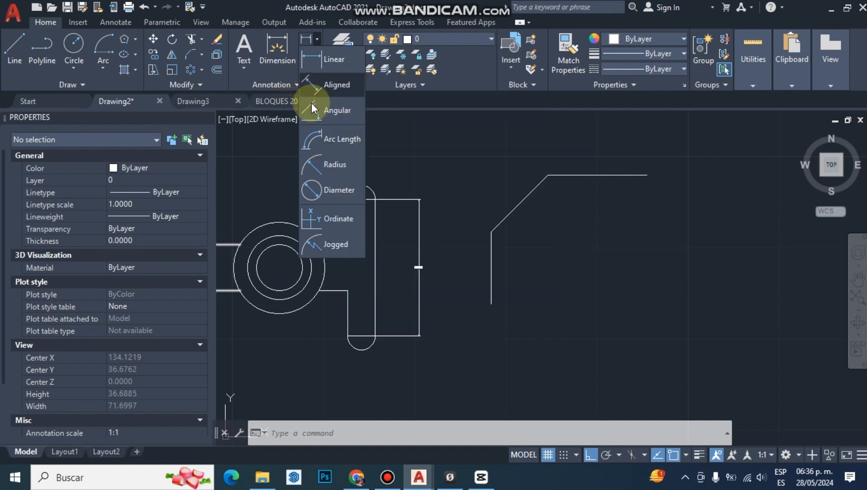
left_click(330, 86)
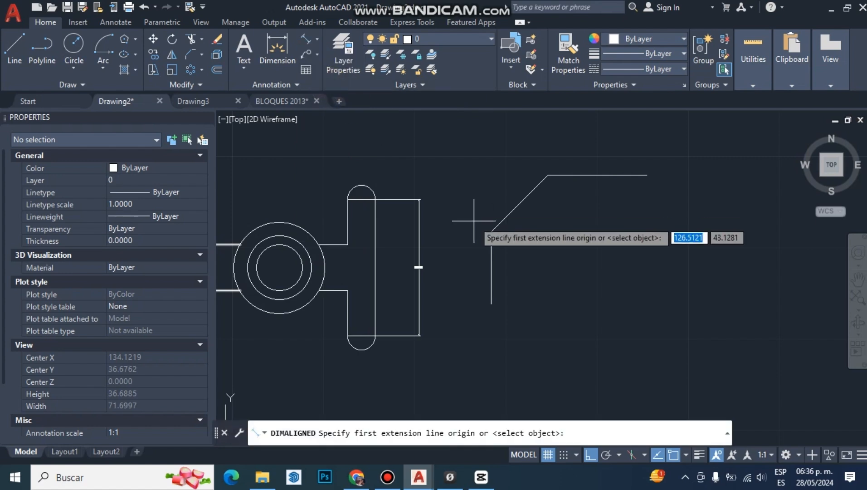
left_click(491, 231)
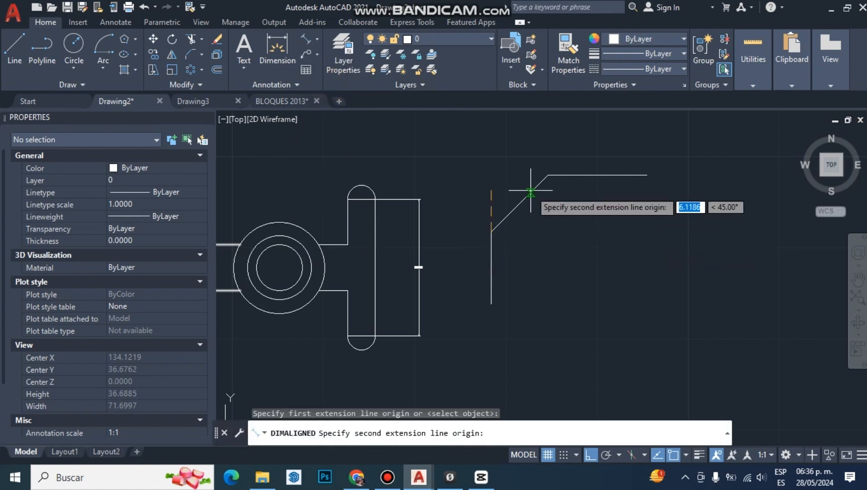
left_click(548, 175)
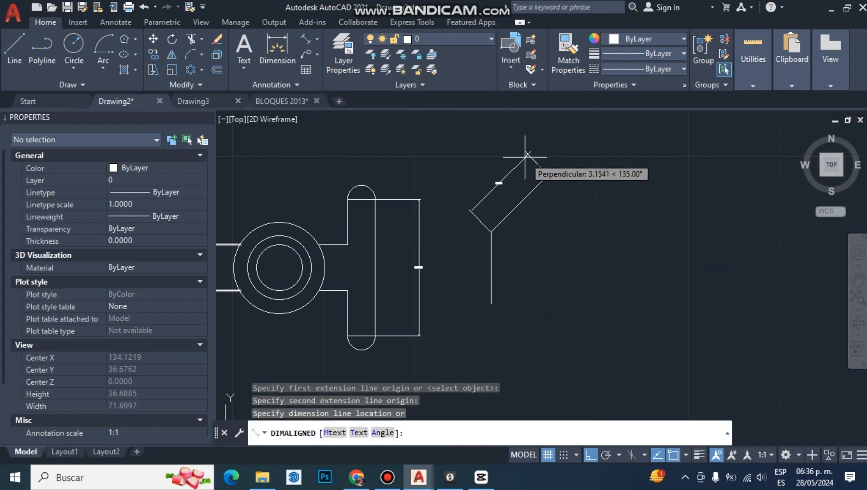
left_click(525, 156)
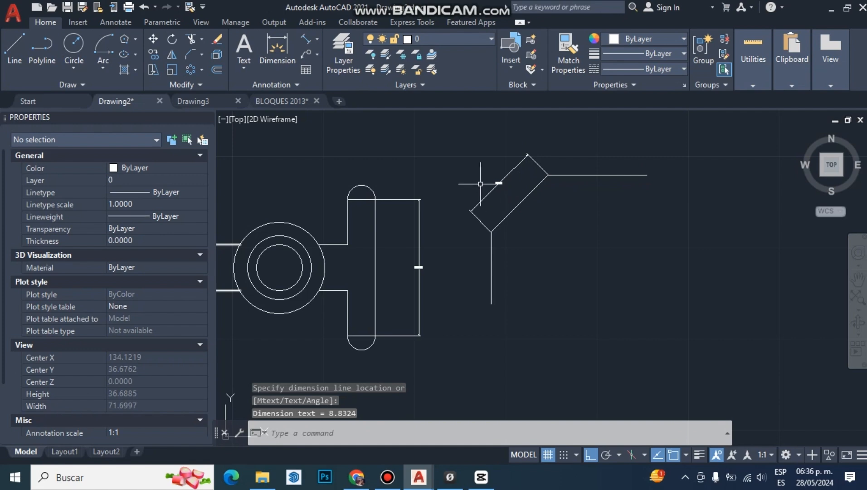
scroll(496, 182, "up", 2)
scroll(496, 182, "up", 5)
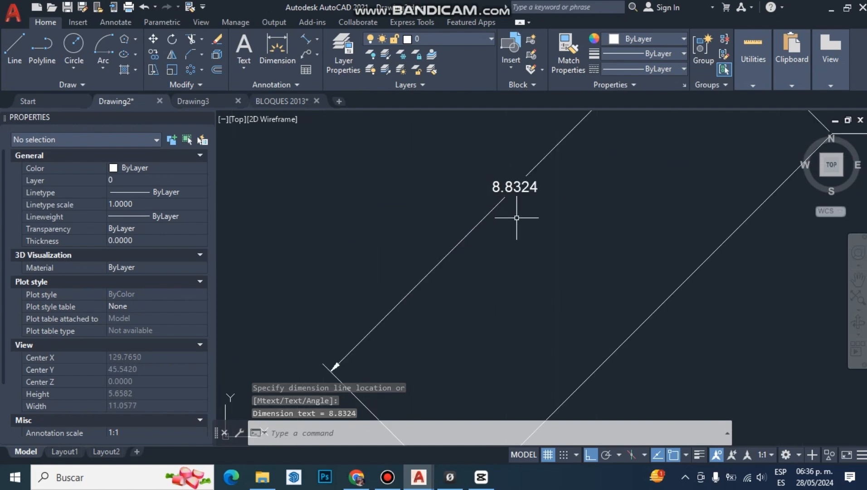
middle_click_drag(517, 217, 461, 250)
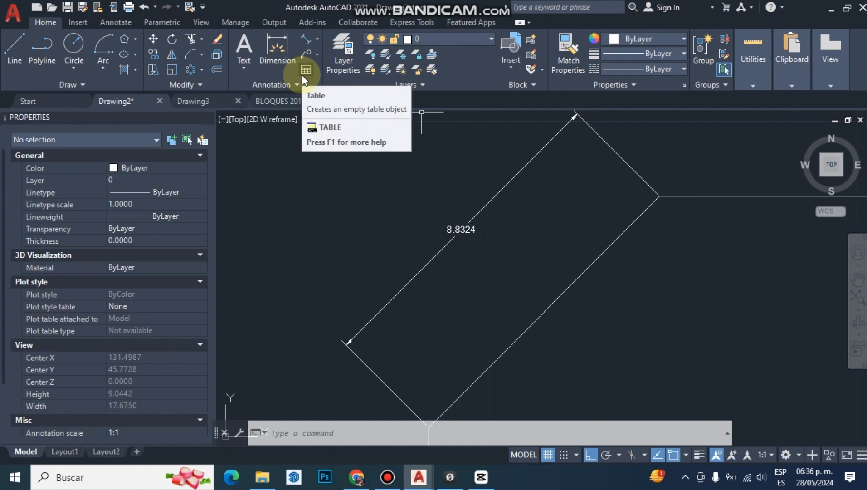
Add an angular dimension between the polyline's diagonal and horizontal segments, with its arc below the horizontal one.
left_click(317, 38)
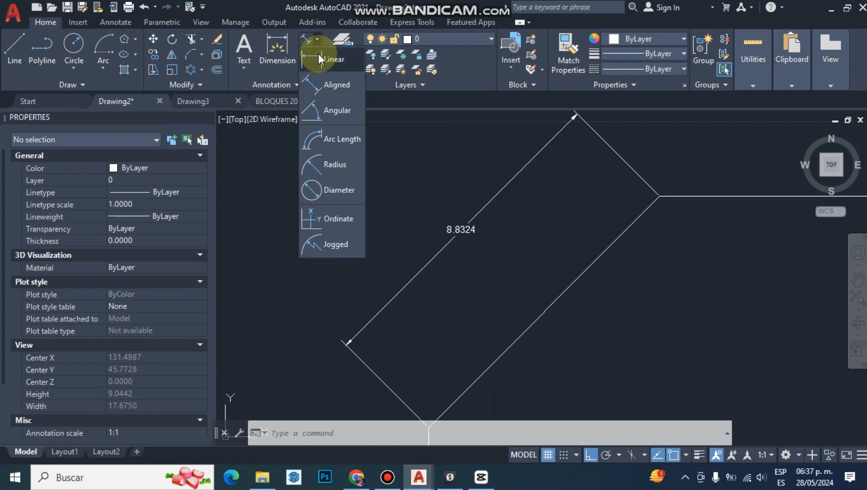
left_click(331, 108)
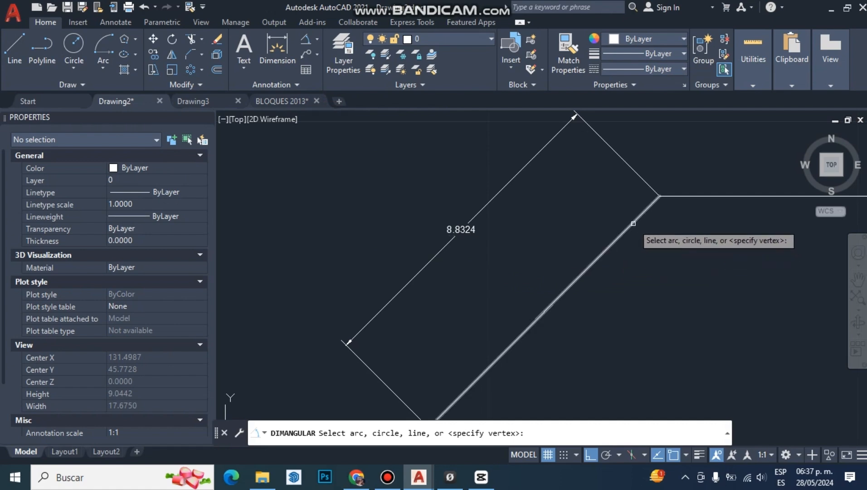
left_click(634, 224)
left_click(697, 197)
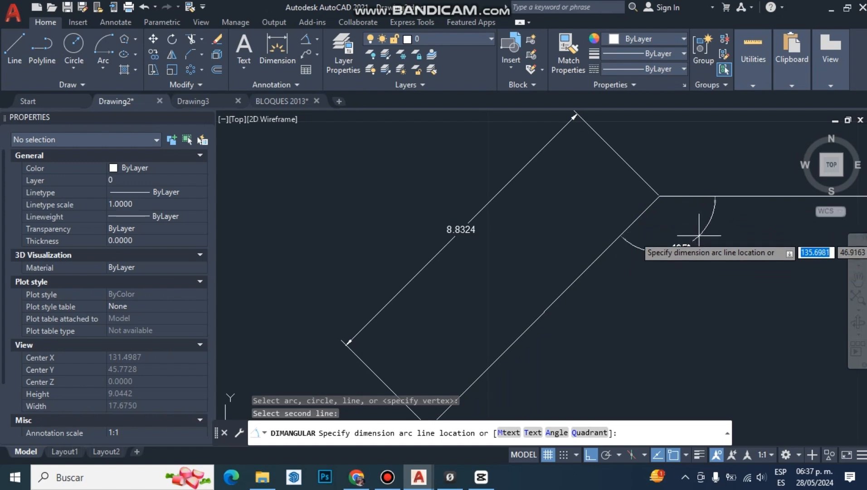
left_click(699, 235)
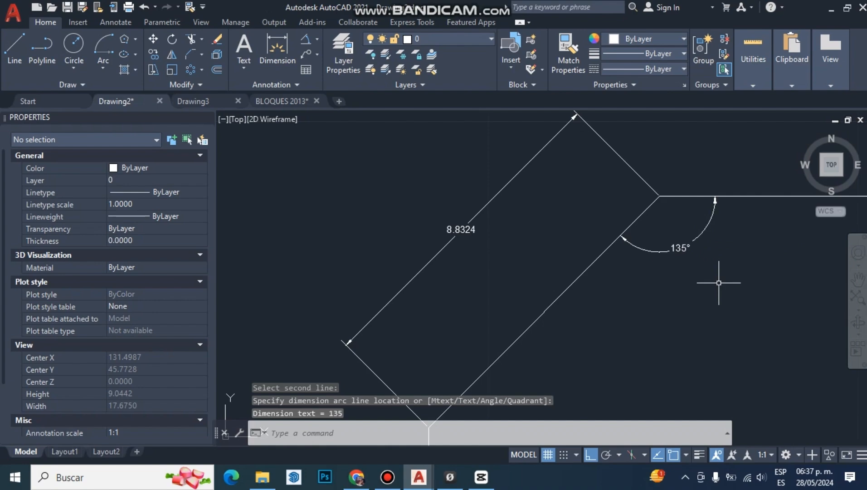
scroll(711, 270, "up", 3)
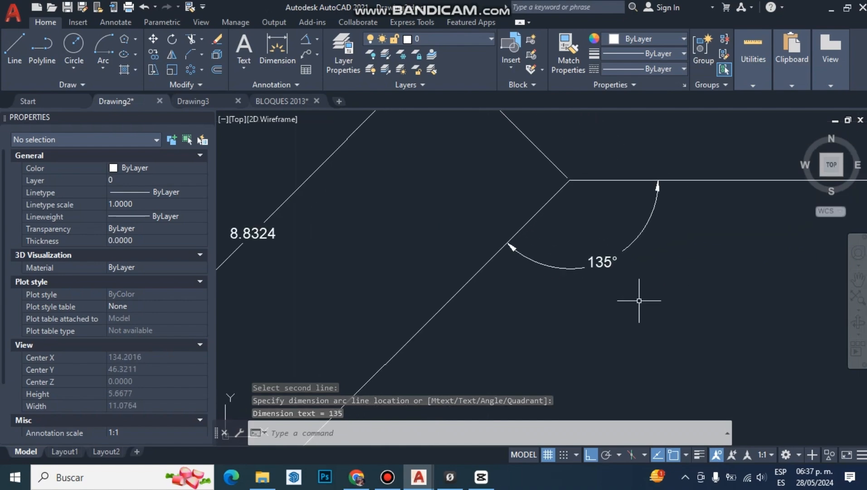
scroll(639, 300, "down", 4)
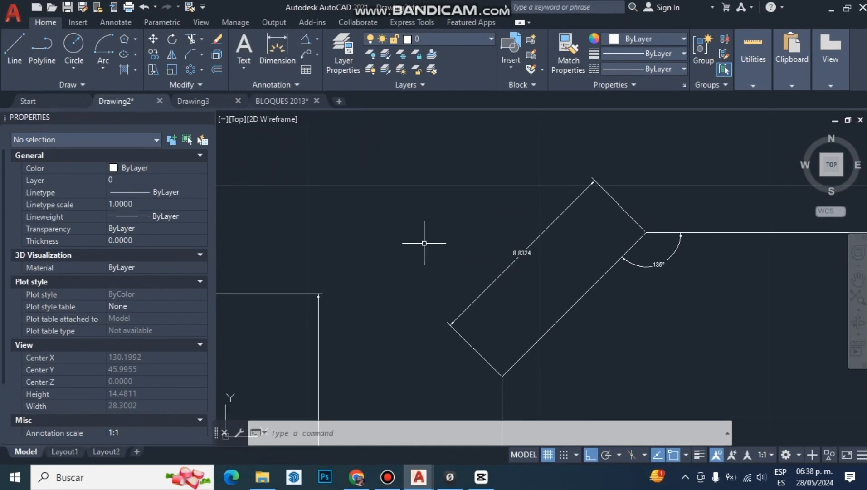
Draw a small circle in the empty space above the vertical dimension, clear of the aligned dimension.
middle_click_drag(422, 242, 457, 254)
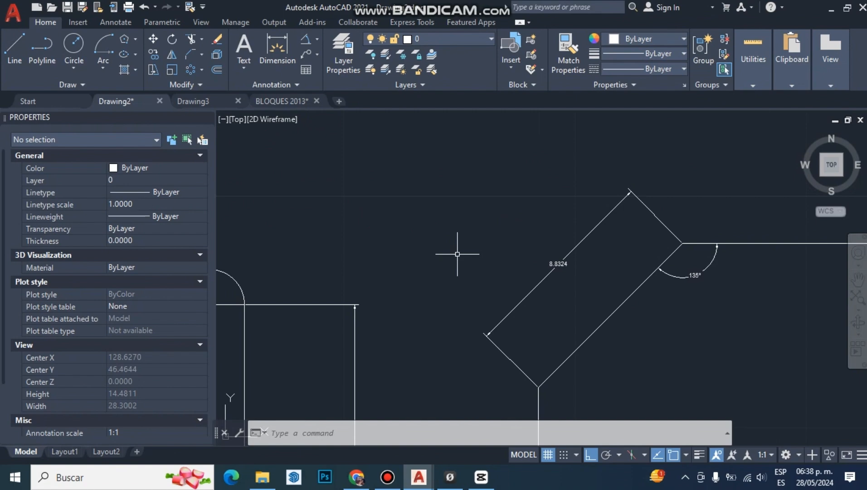
type("c")
key("Return")
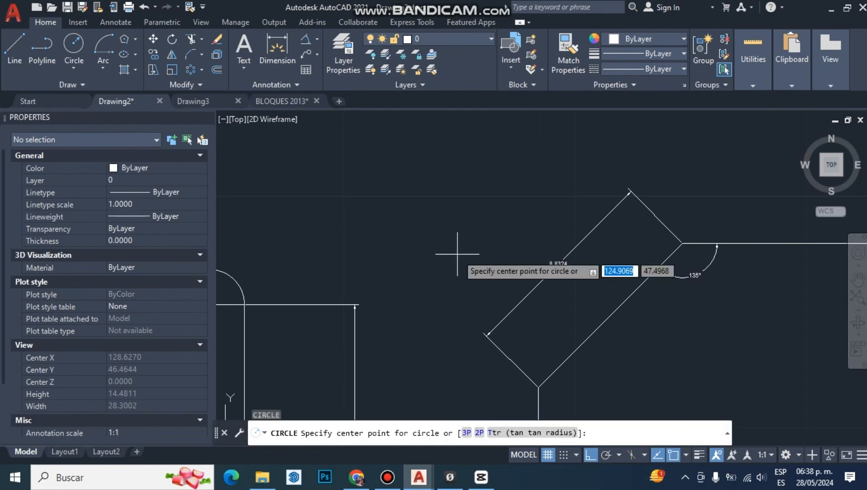
left_click(401, 213)
left_click(424, 241)
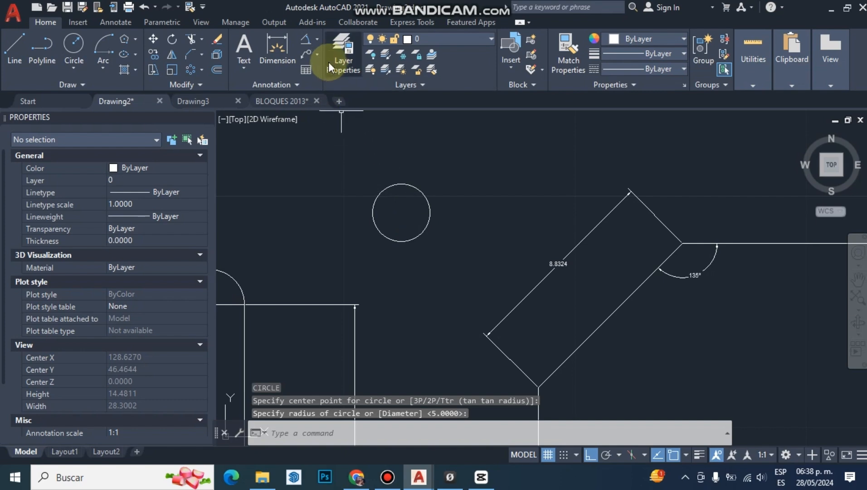
Add a diameter dimension to the small circle, with its leader and text outside at the circle's upper right, and inspect its text.
left_click(320, 38)
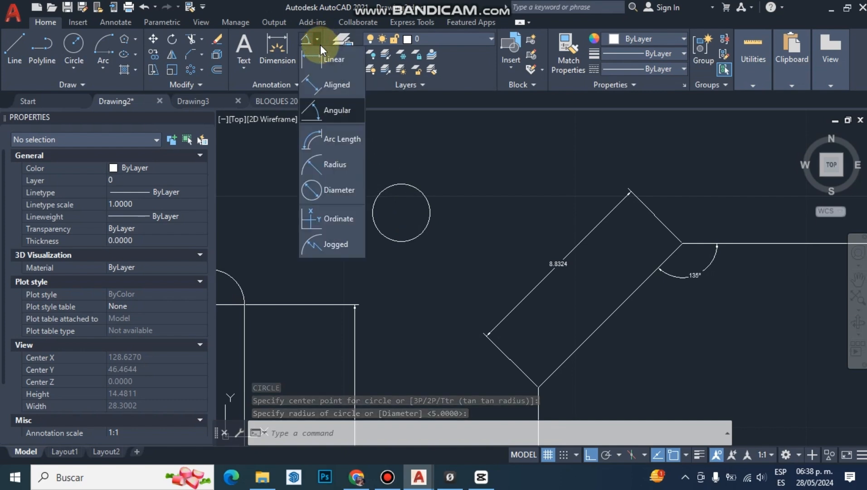
left_click(331, 187)
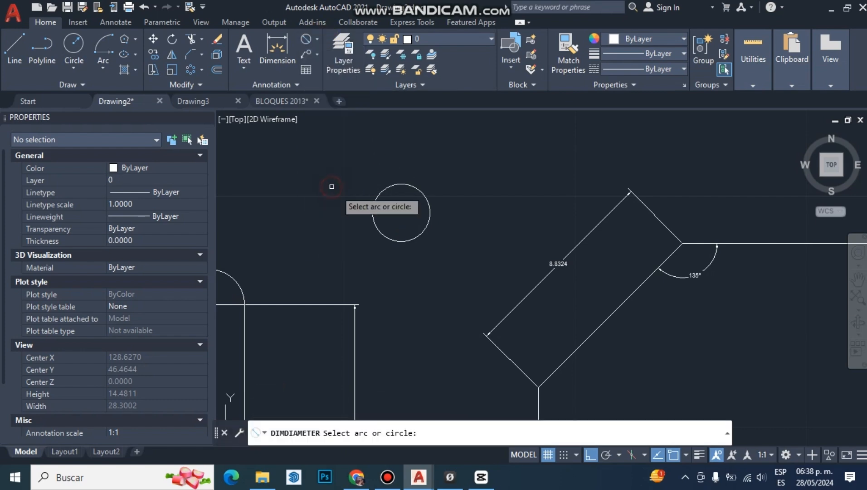
left_click(382, 192)
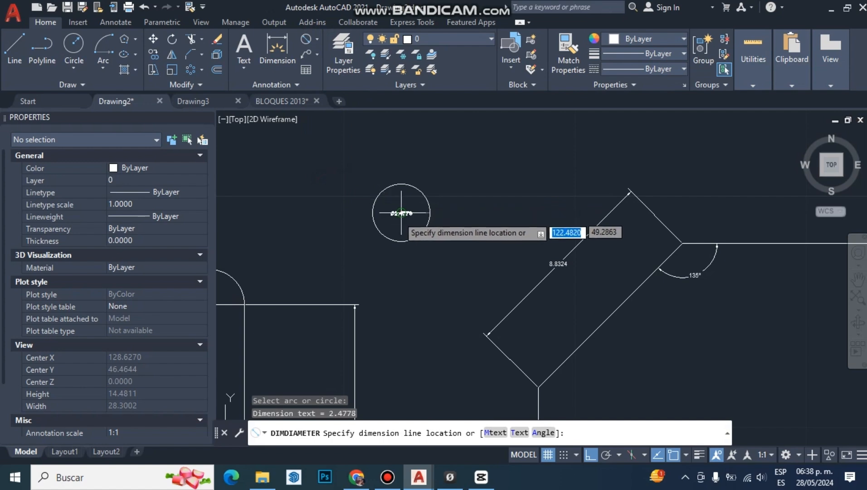
left_click(460, 172)
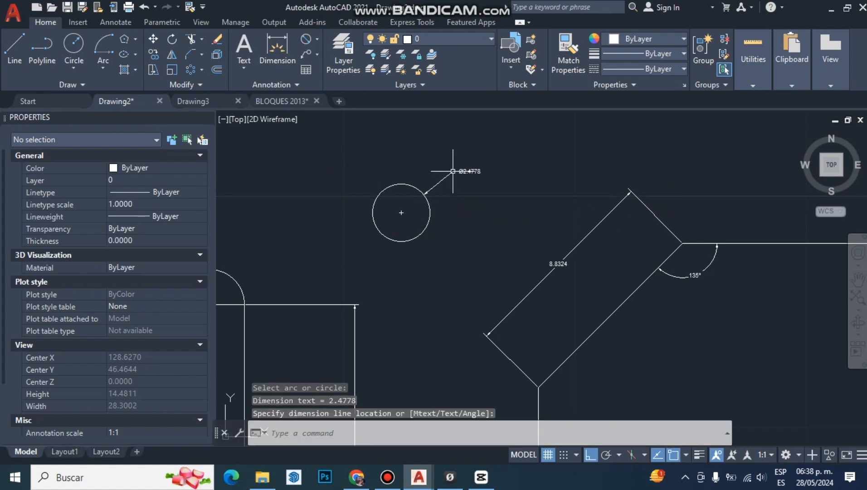
scroll(475, 179, "up", 4)
scroll(473, 178, "up", 3)
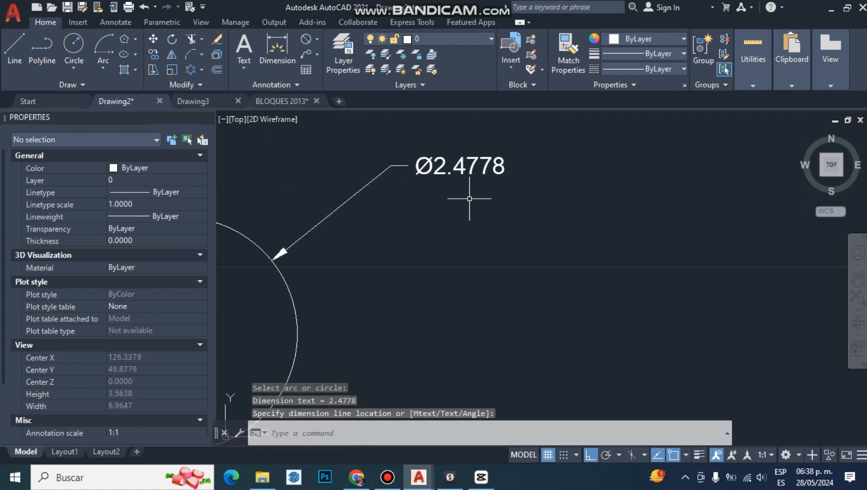
scroll(498, 222, "down", 3)
scroll(486, 221, "down", 2)
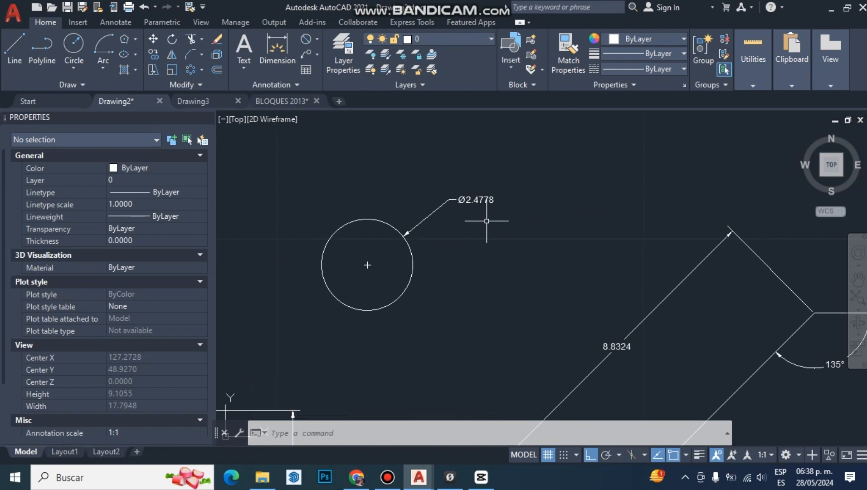
Add a radius dimension to the same circle, placing its text inside just below the center mark.
left_click(319, 37)
left_click(336, 164)
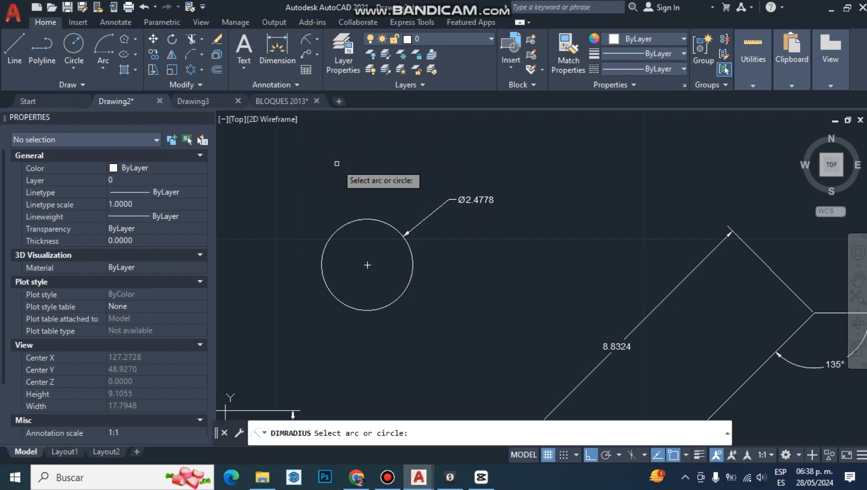
left_click(348, 223)
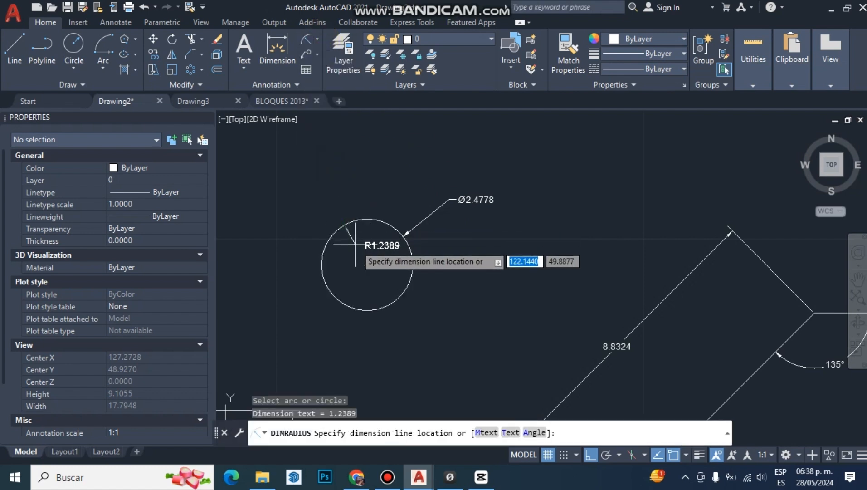
left_click(362, 276)
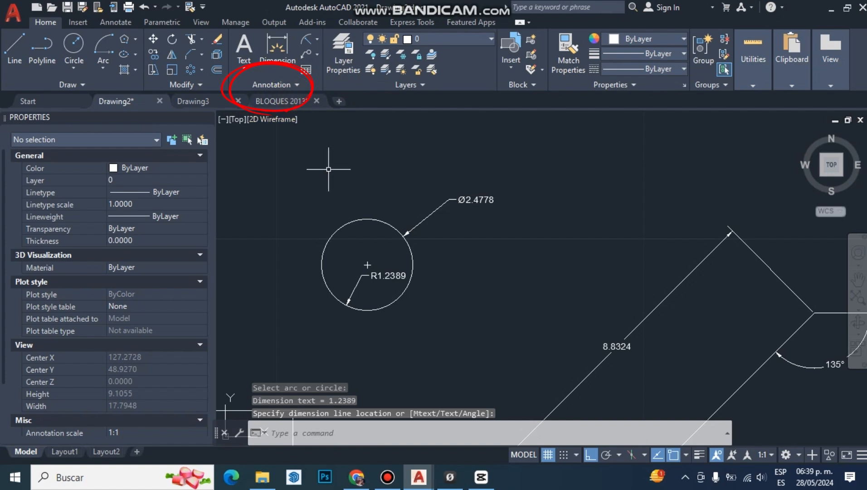
left_click(421, 184)
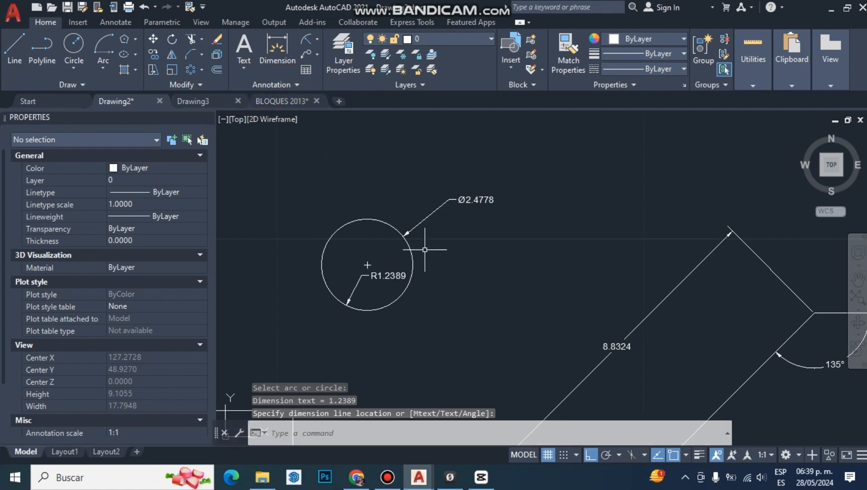
scroll(428, 246, "up", 2)
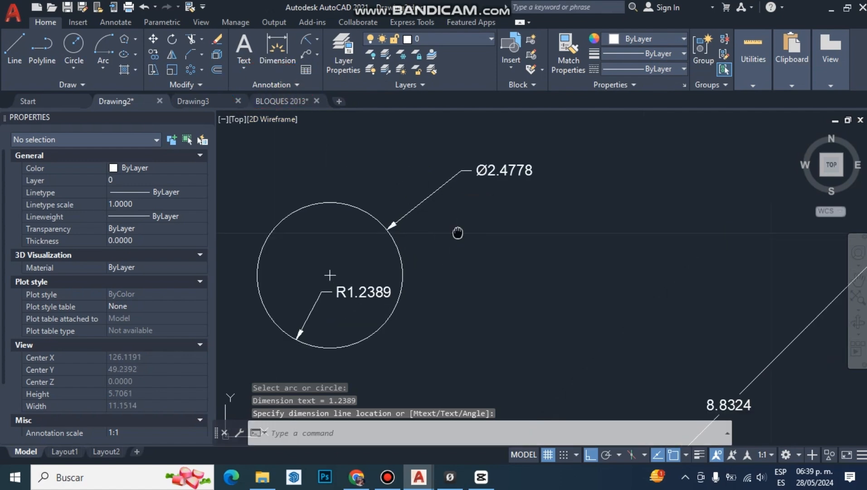
middle_click_drag(457, 232, 444, 236)
scroll(420, 272, "down", 2)
Examine the text styles and dimension styles available for annotations, keeping the current ones.
left_click(291, 77)
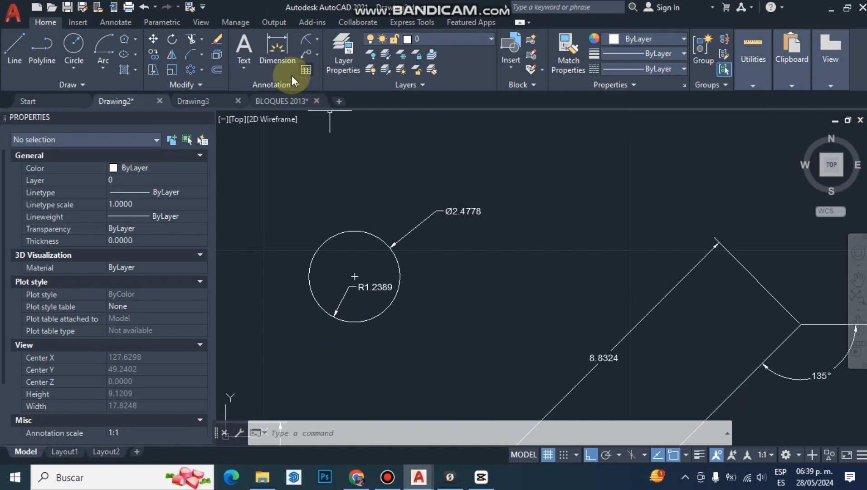
left_click(290, 82)
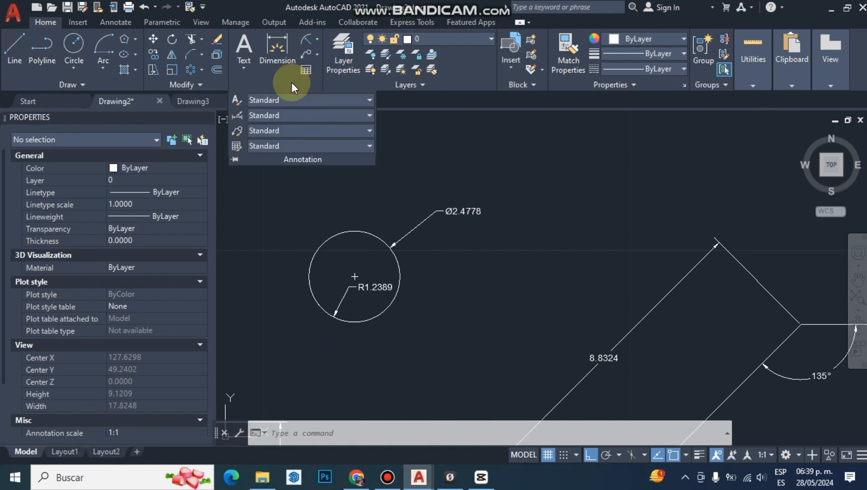
left_click(366, 103)
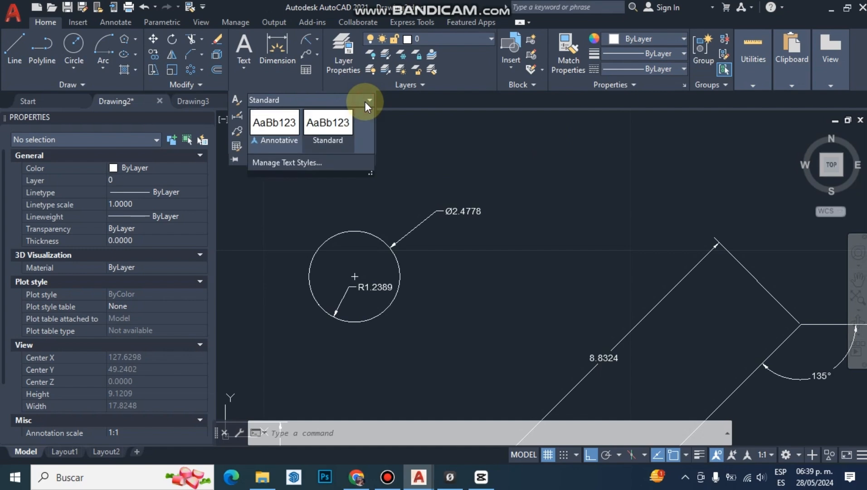
left_click(364, 101)
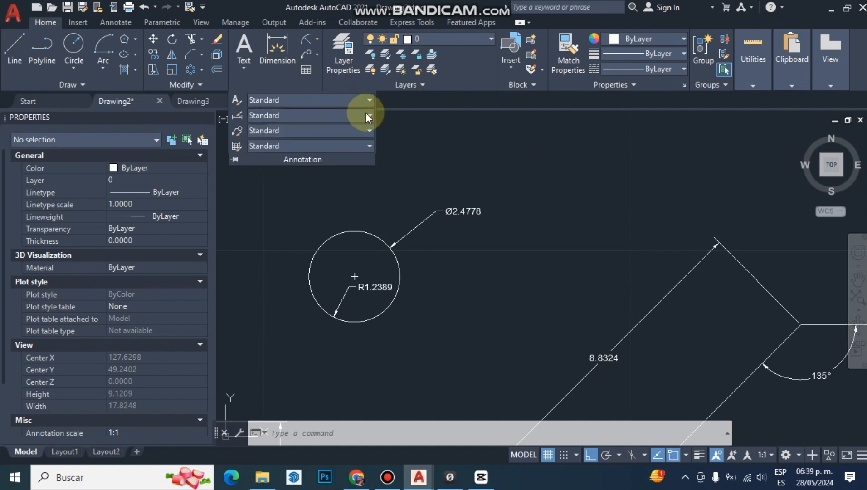
left_click(365, 115)
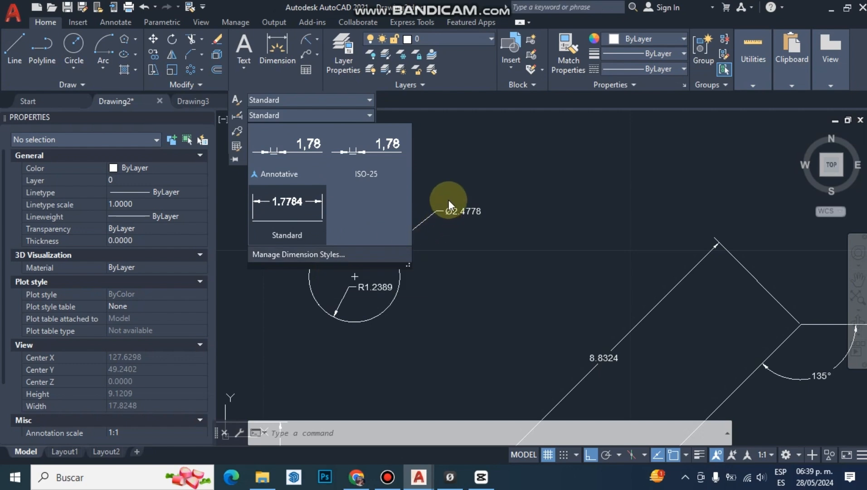
left_click(446, 169)
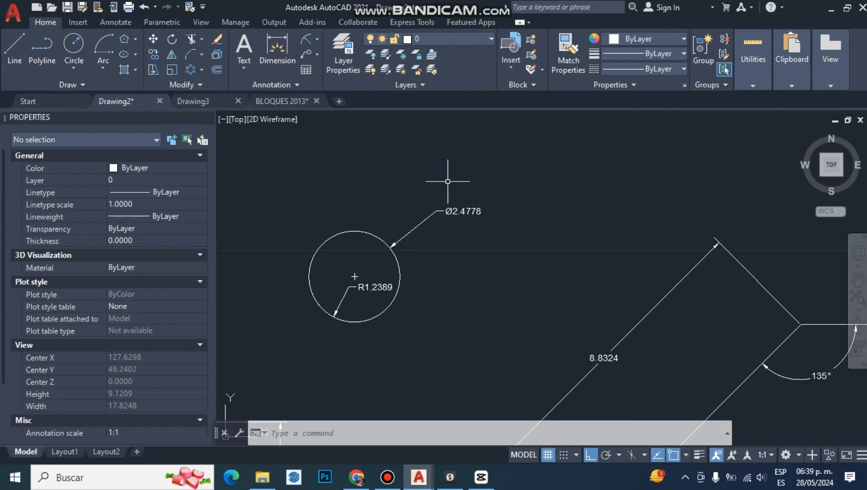
Create a new layer named ejercicio in the layer properties manager.
scroll(404, 243, "down", 4)
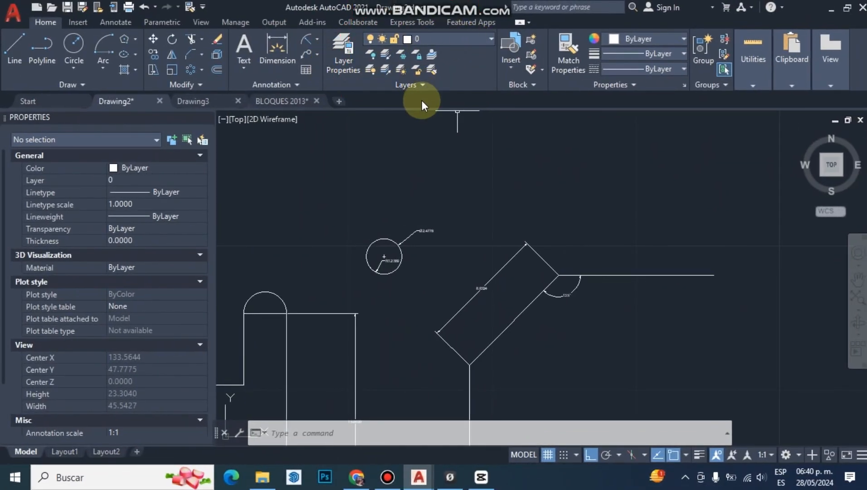
left_click(420, 121)
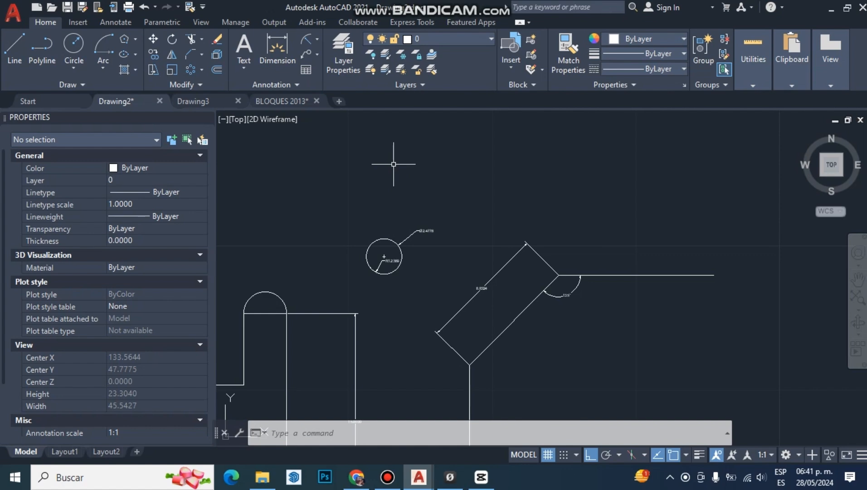
left_click(345, 60)
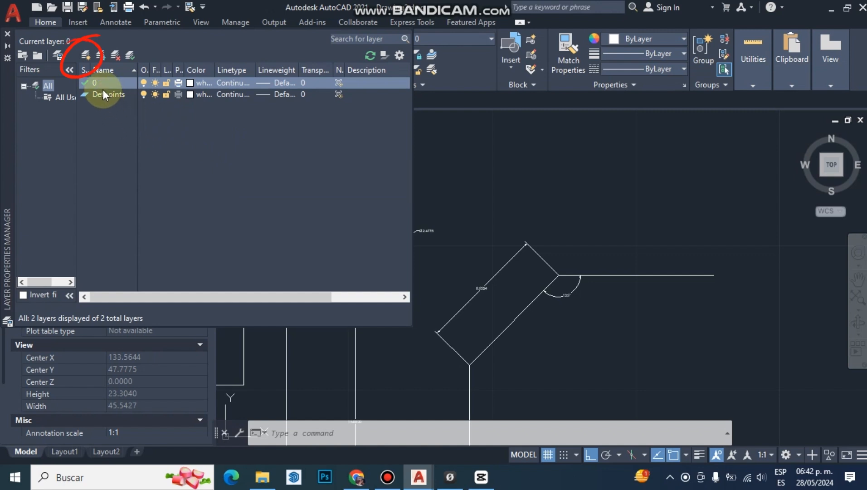
left_click(85, 56)
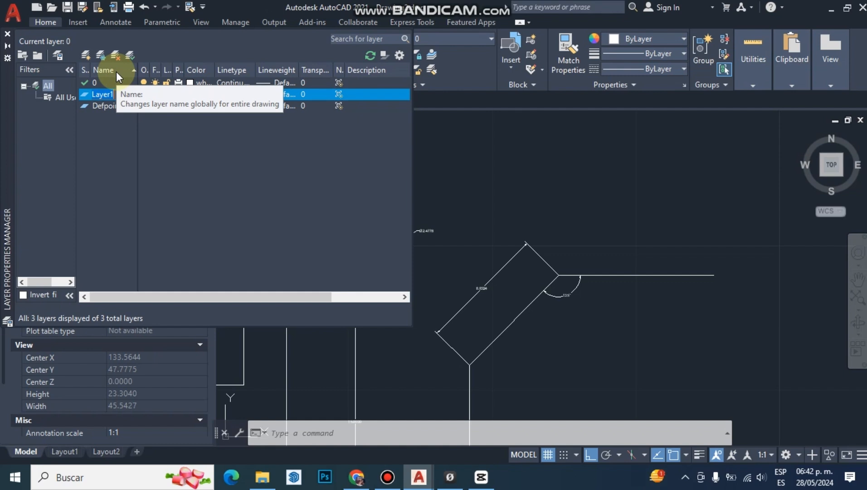
type("ejercici")
key("Return")
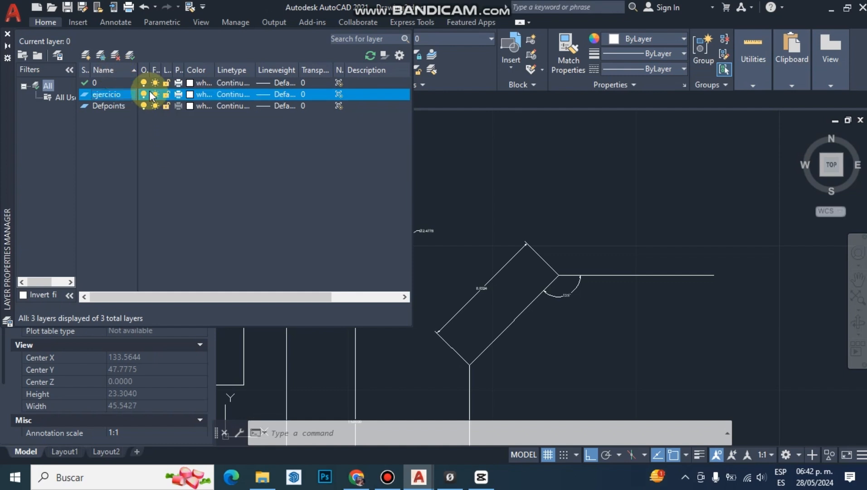
Widen the layer list's narrow status columns and set the ejercicio layer's color to red, index color 10.
left_click_drag(149, 71, 231, 70)
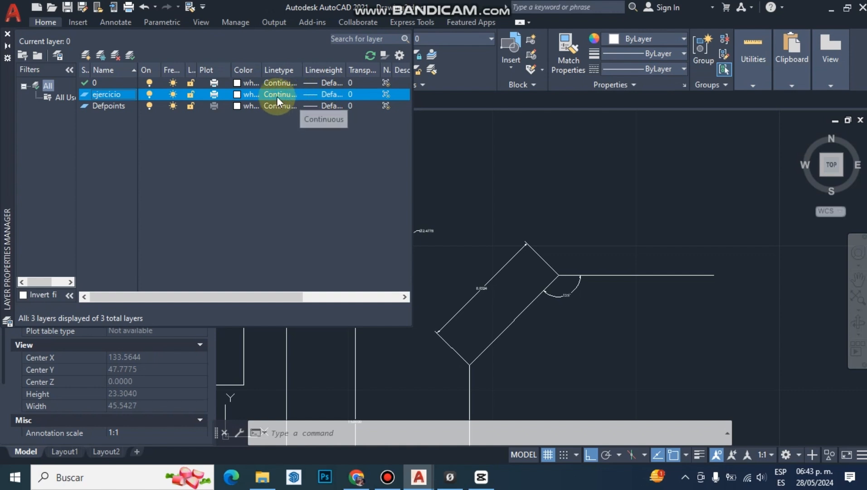
left_click(239, 96)
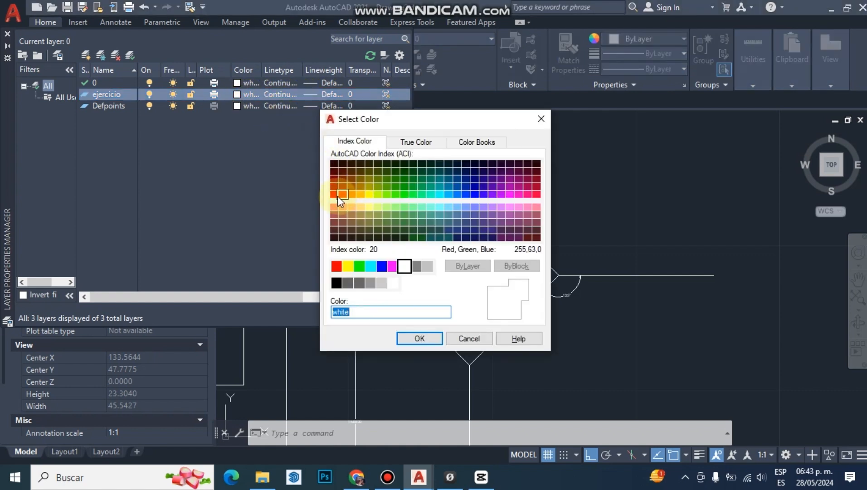
left_click(335, 195)
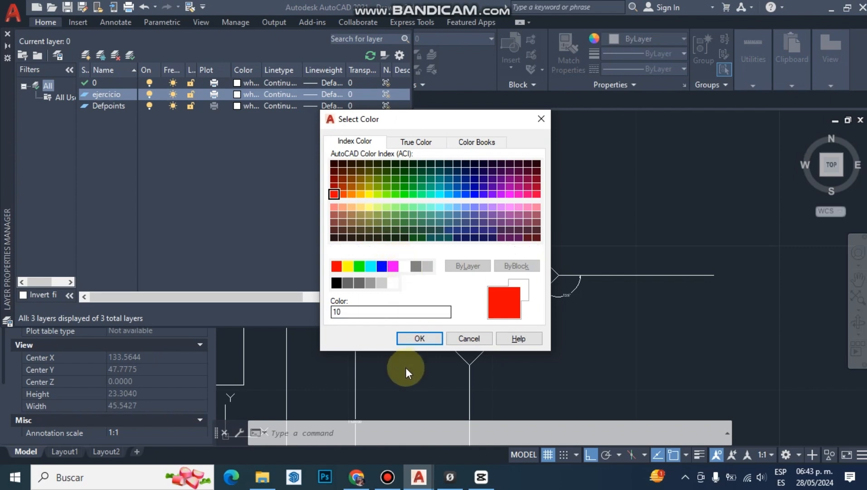
left_click(411, 338)
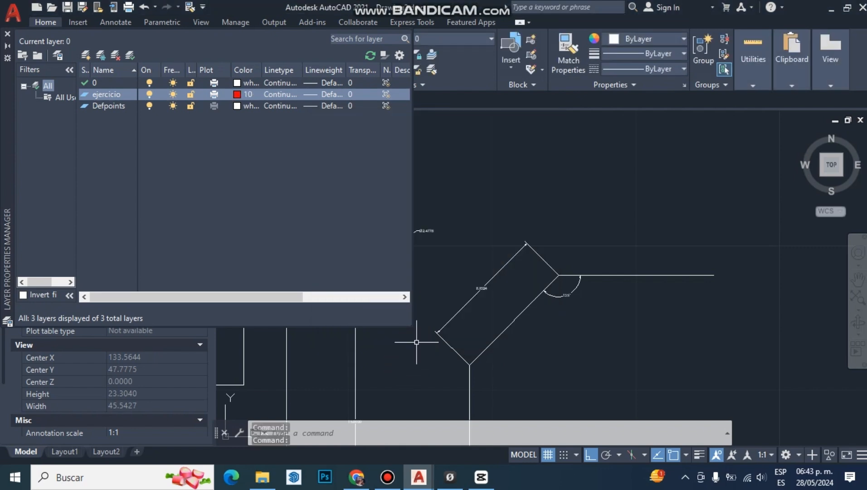
Load the ACAD_ISO02W100 (ISO dash) linetype from acadiso.lin and assign it to the ejercicio layer.
left_click(279, 94)
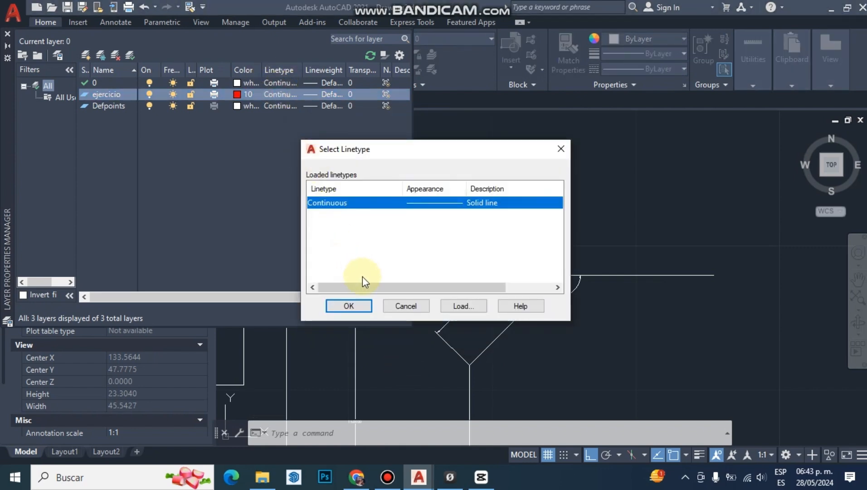
left_click(465, 311)
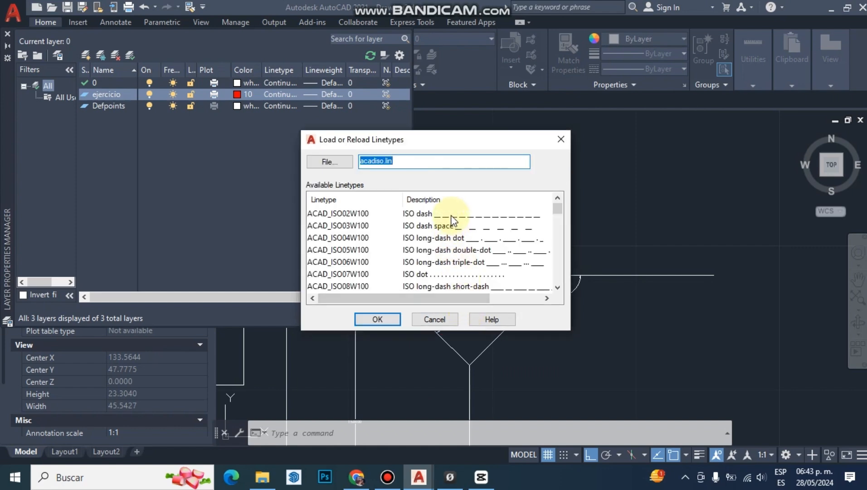
left_click(451, 217)
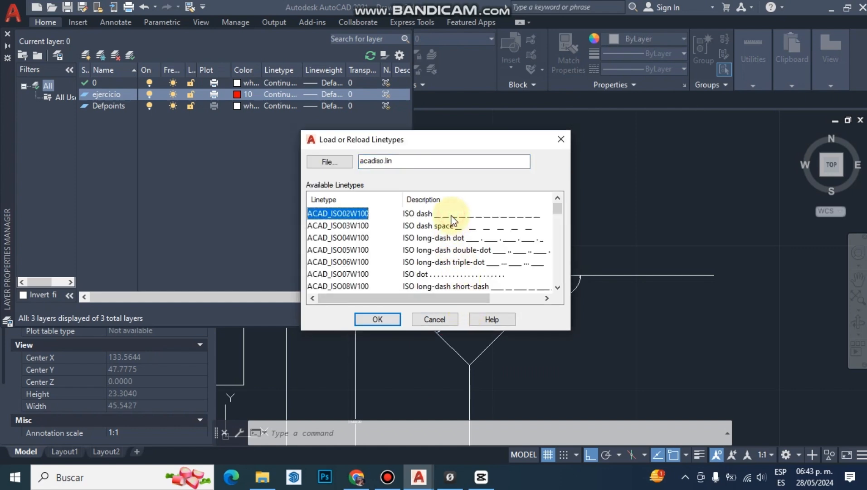
left_click(392, 322)
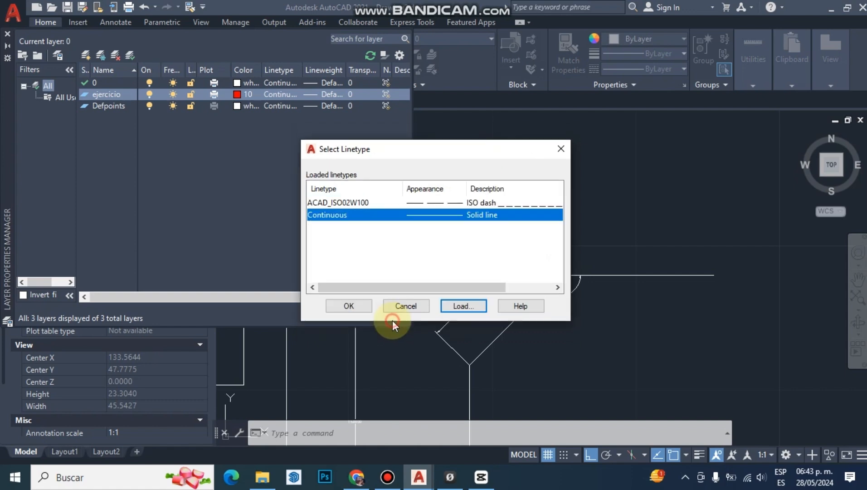
left_click(390, 203)
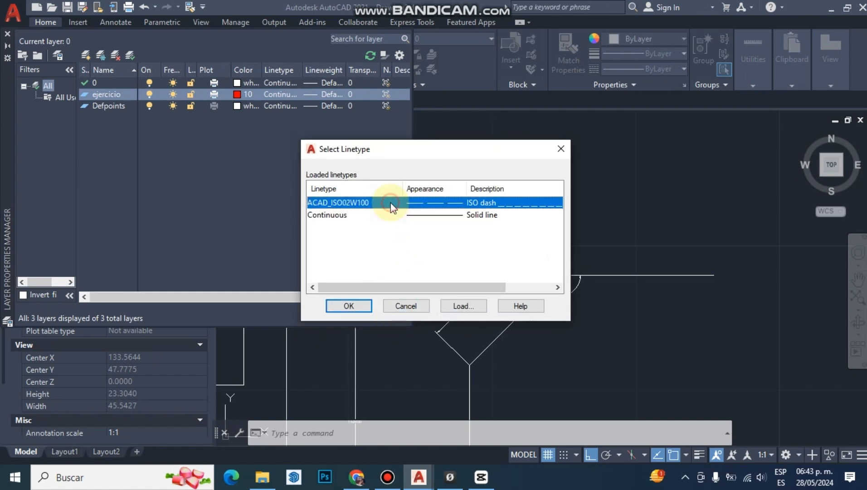
left_click(352, 306)
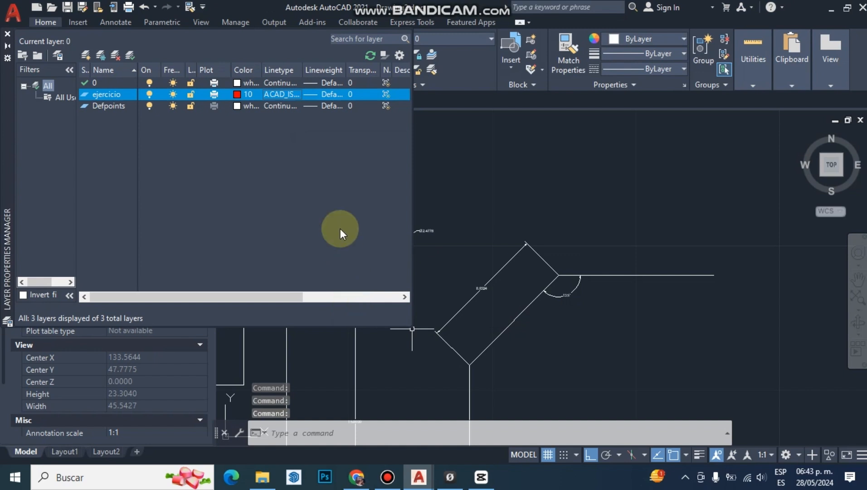
Set the ejercicio layer's lineweight to 0.30 mm and close the layer properties manager.
left_click(319, 96)
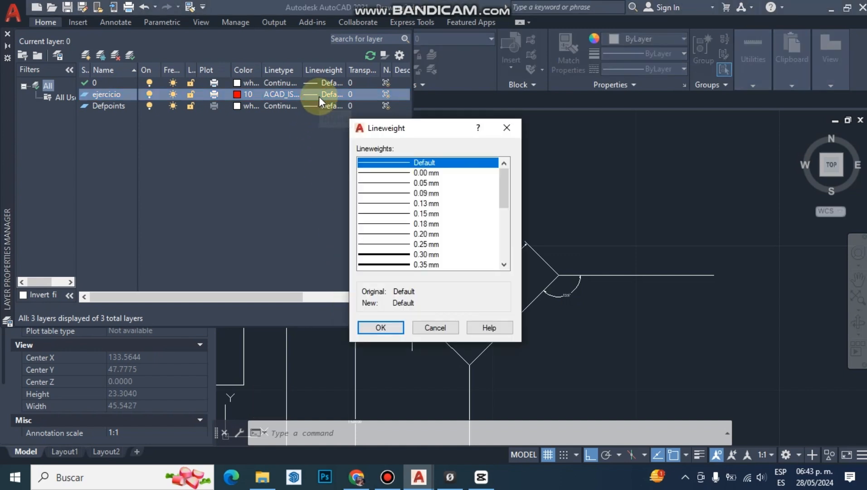
scroll(397, 200, "down", 1)
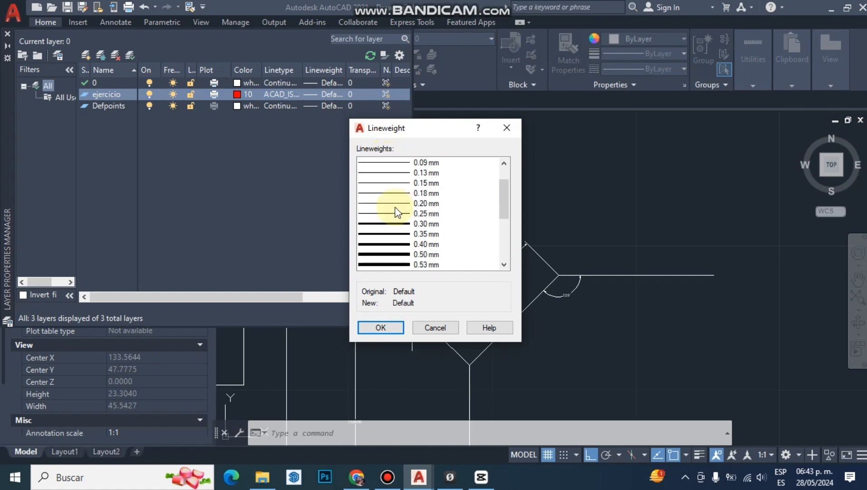
left_click(398, 223)
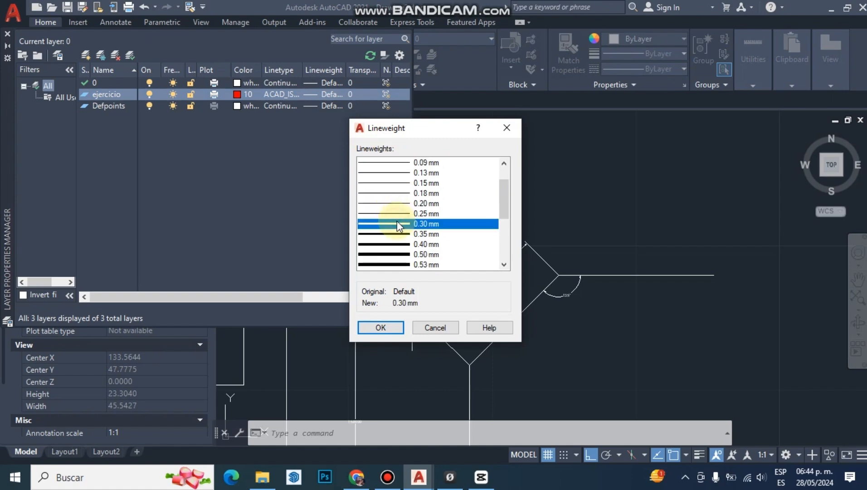
left_click(389, 328)
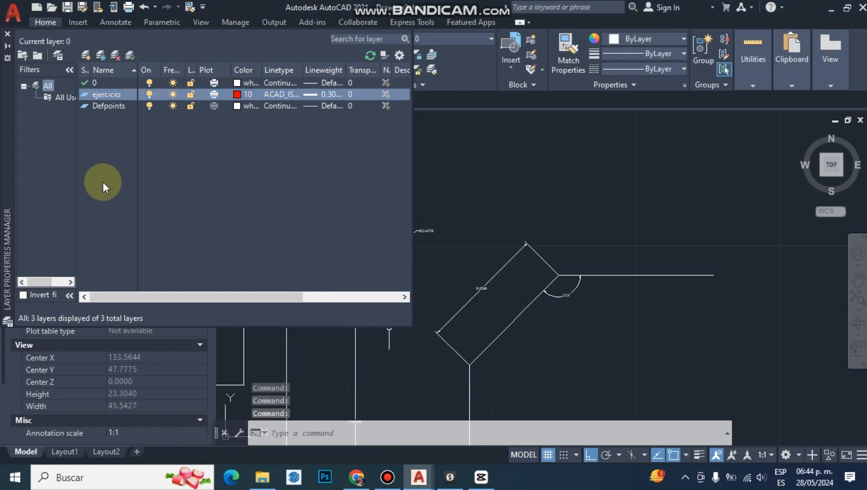
left_click(8, 34)
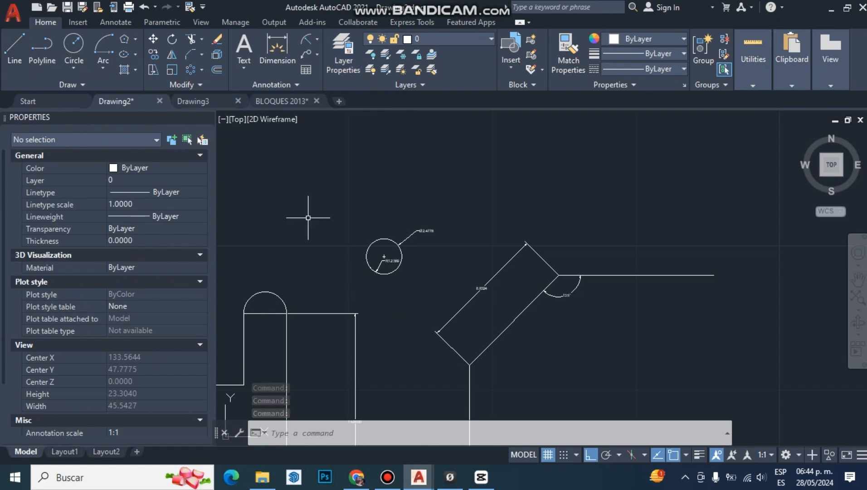
Move the small dimensioned circle with its radius and diameter dimensions onto the ejercicio layer.
scroll(397, 272, "up", 4)
middle_click_drag(396, 229, 412, 285)
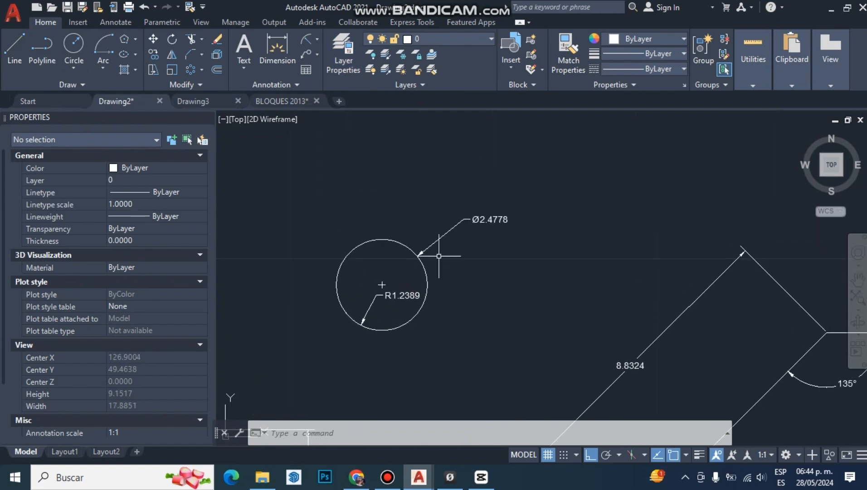
mouse_move(382, 284)
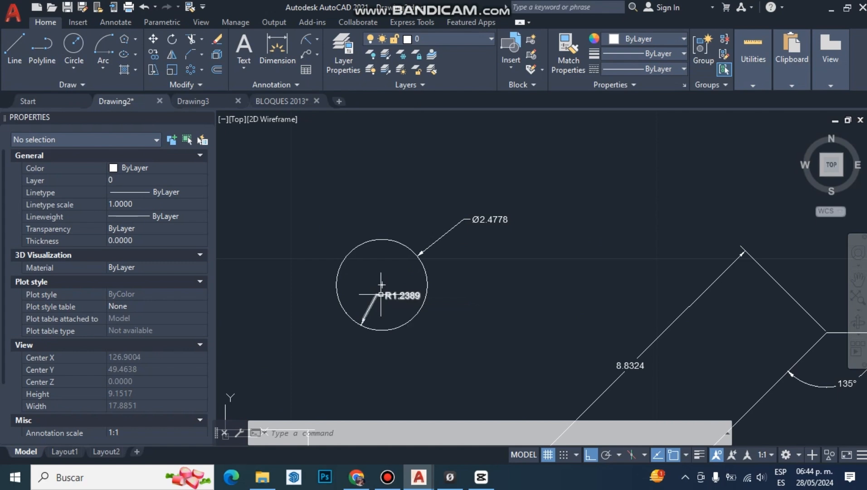
left_click(484, 355)
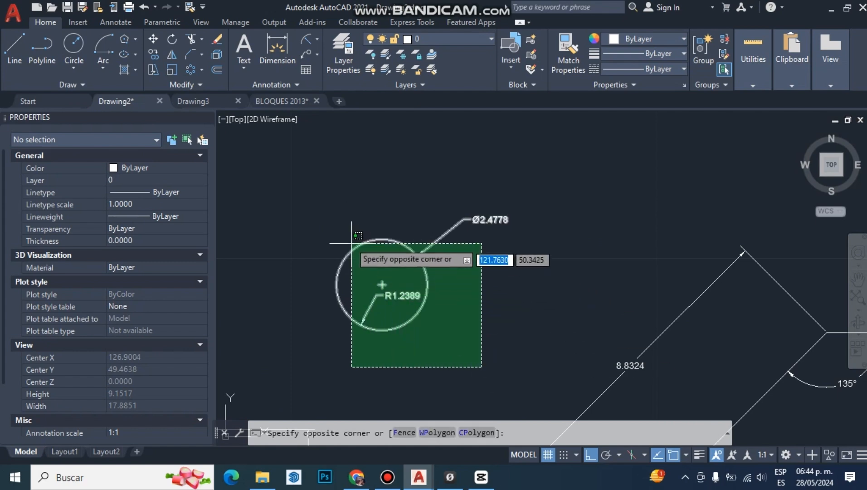
left_click(312, 196)
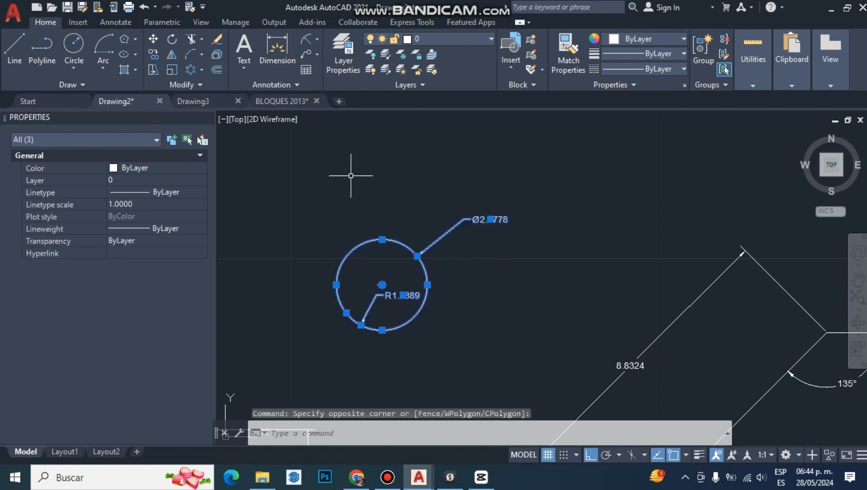
left_click(450, 38)
left_click(433, 87)
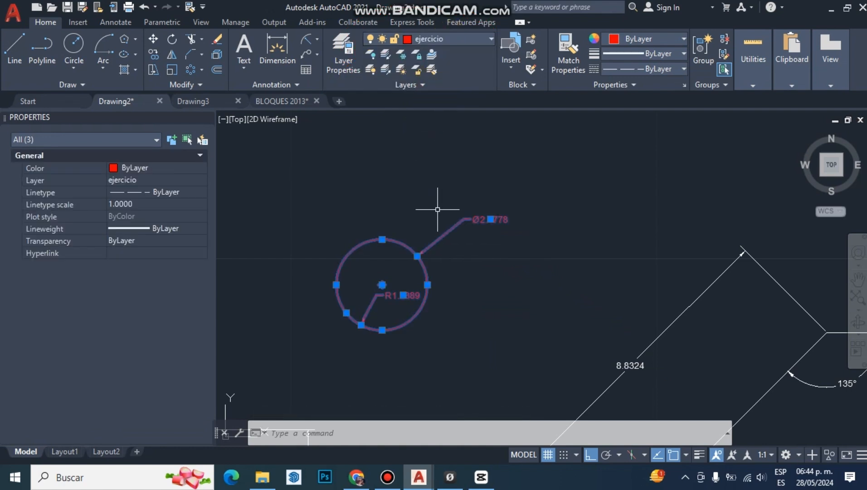
key("Escape")
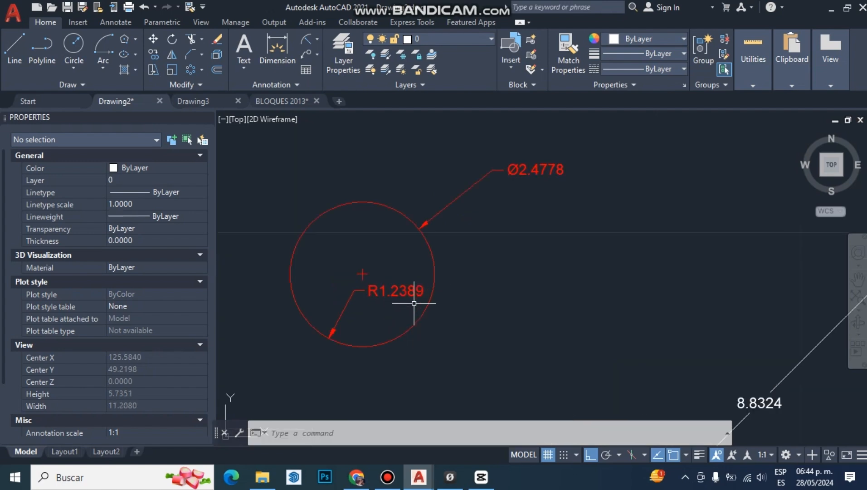
key("Escape")
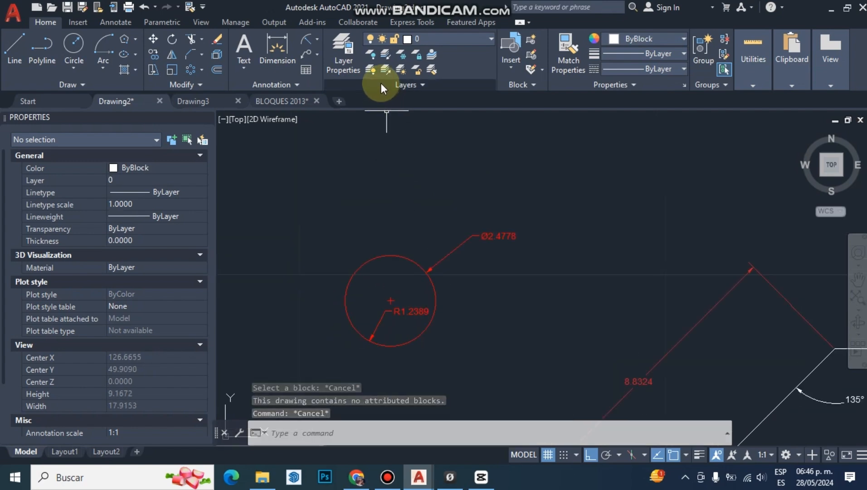
Turn off and lock the ejercicio layer, and switch it back on and unlocked.
left_click(372, 58)
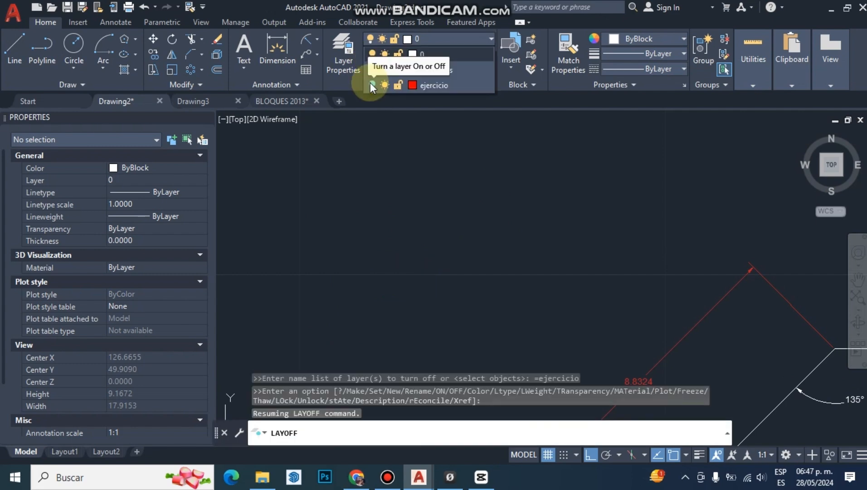
left_click(399, 86)
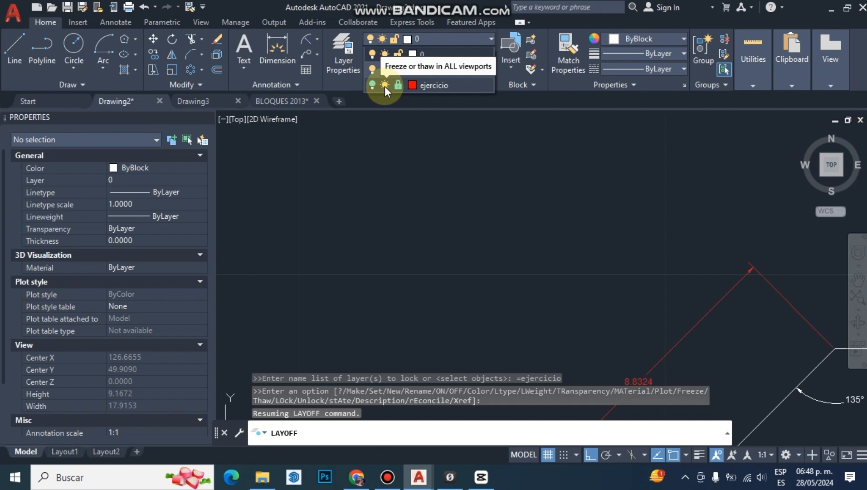
left_click(373, 85)
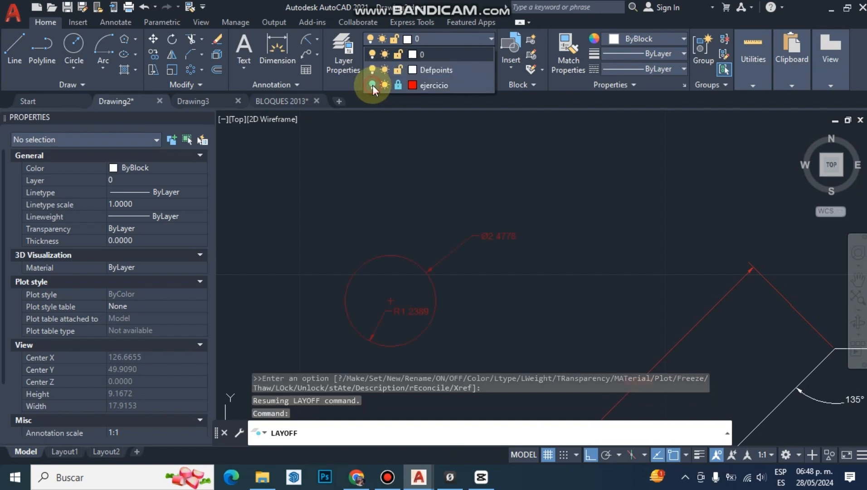
left_click(398, 86)
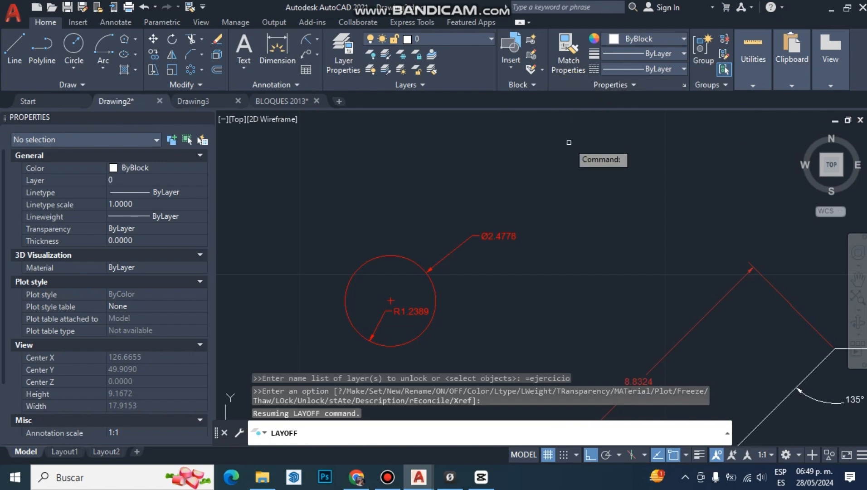
key("Escape")
key("Escape")
Set the color of the three concentric circles in the central part to orange 242,103,34.
scroll(568, 164, "down", 6)
scroll(589, 269, "up", 4)
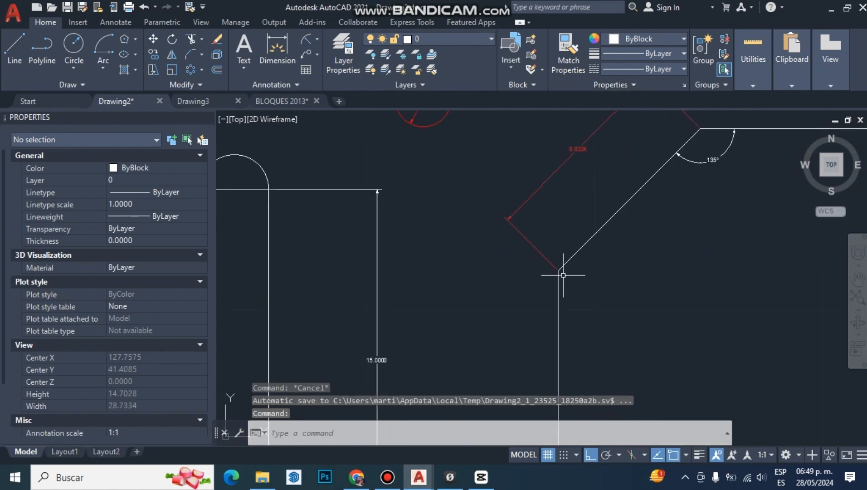
scroll(512, 263, "down", 4)
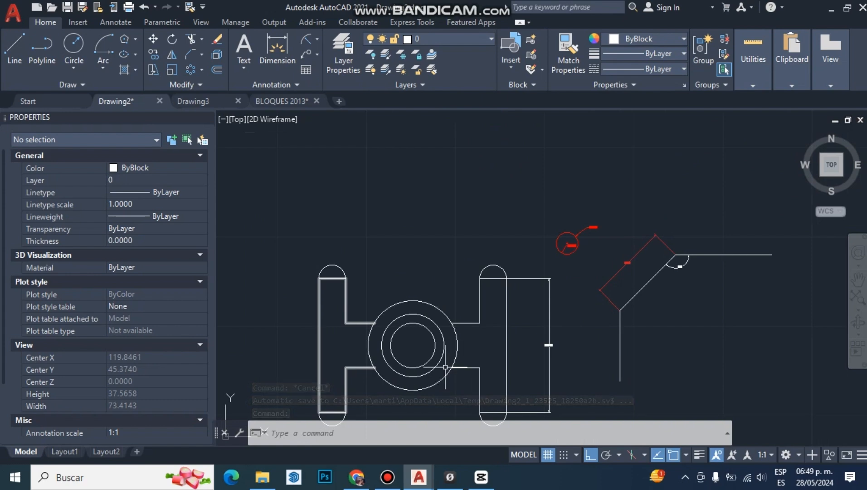
scroll(445, 367, "up", 3)
left_click(542, 362)
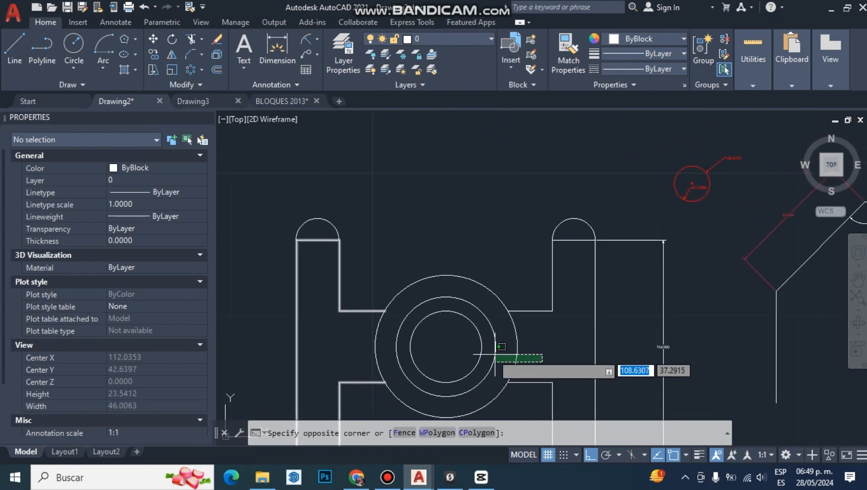
left_click(461, 349)
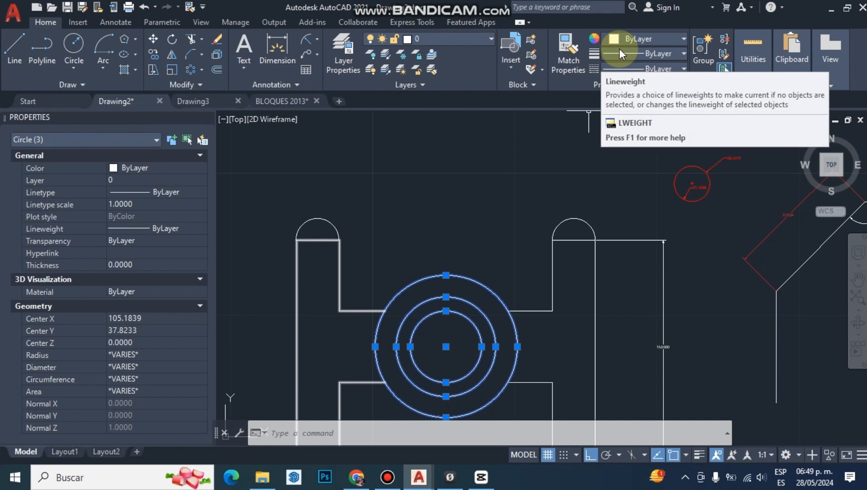
left_click(655, 40)
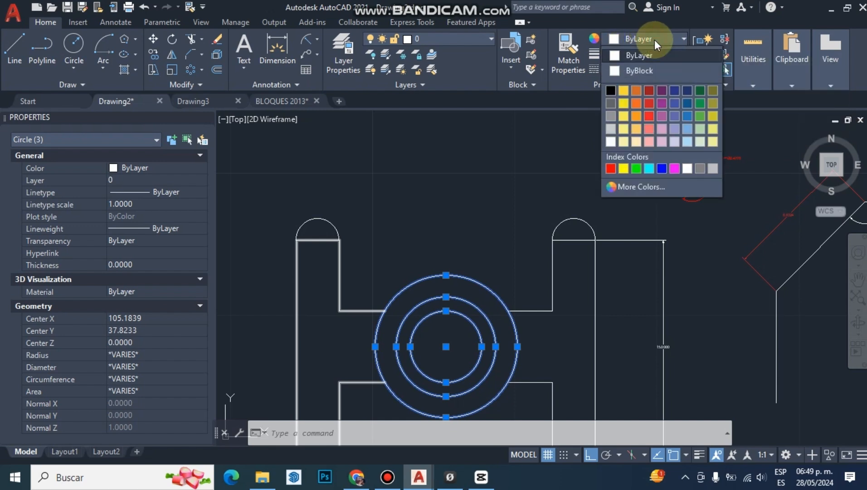
left_click(639, 103)
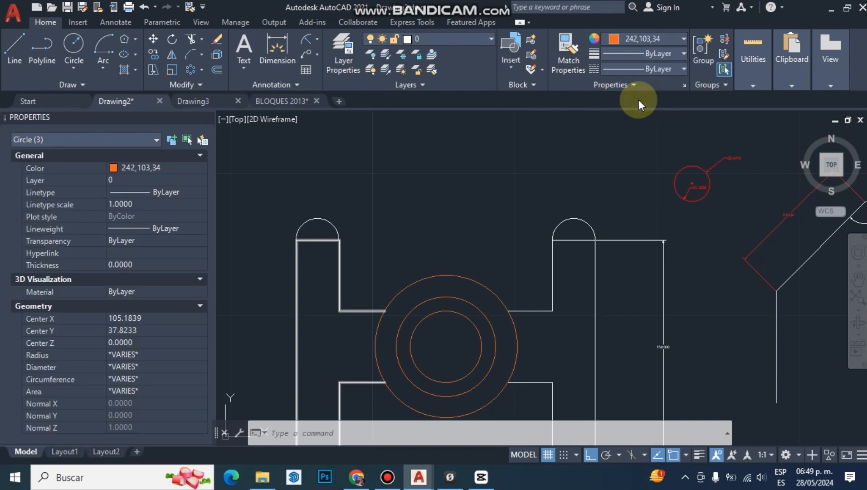
Give the three selected concentric circles a 0.40 mm lineweight and the ACAD_ISO02W100 linetype.
left_click(638, 53)
scroll(638, 101, "down", 3)
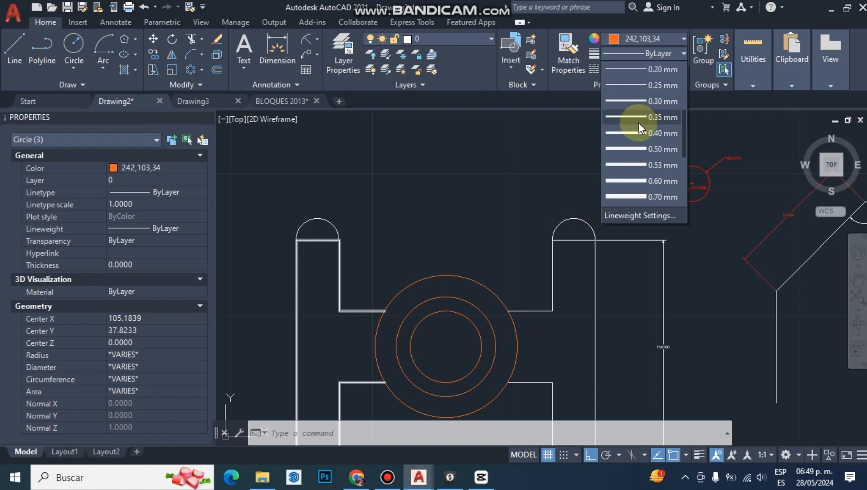
left_click(637, 131)
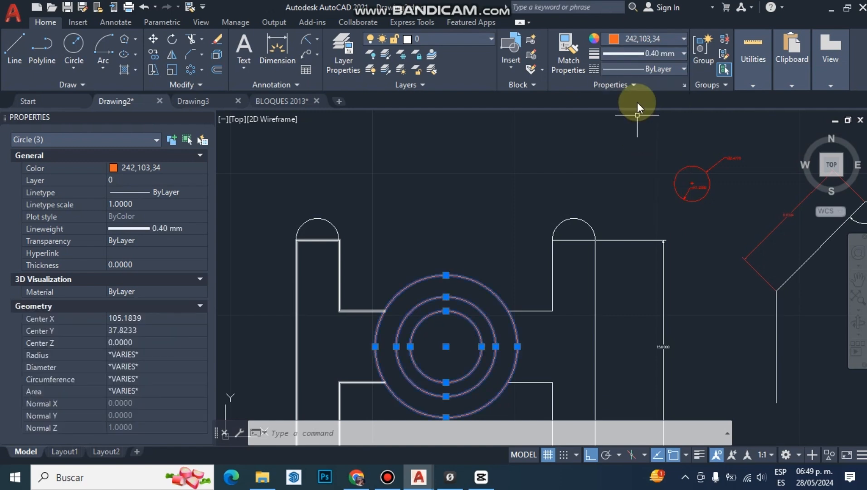
left_click(640, 71)
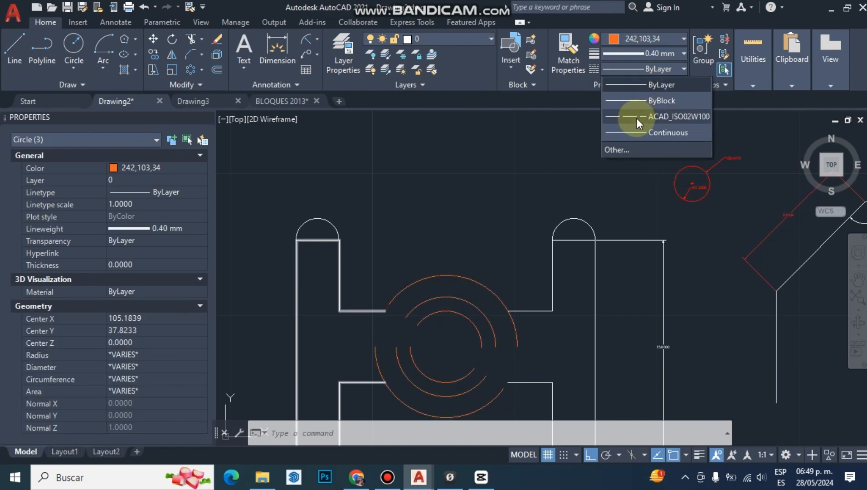
left_click(636, 118)
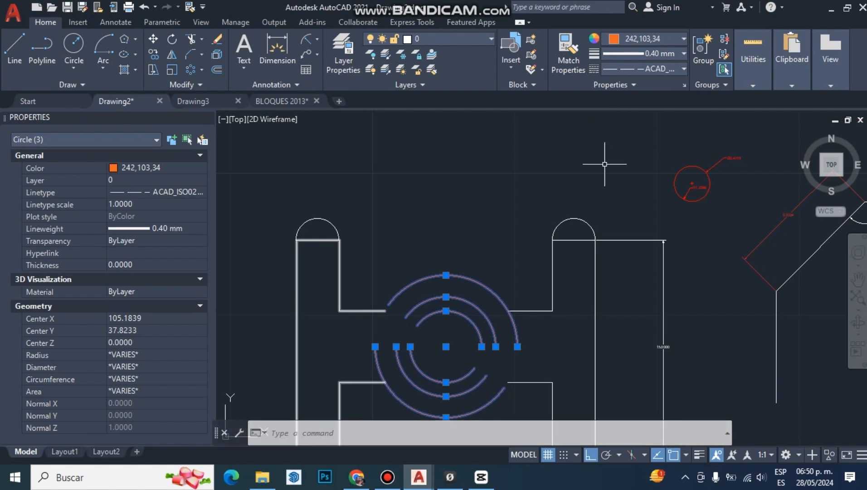
Turn on the lineweight display and deselect the three concentric circles.
scroll(501, 360, "up", 3)
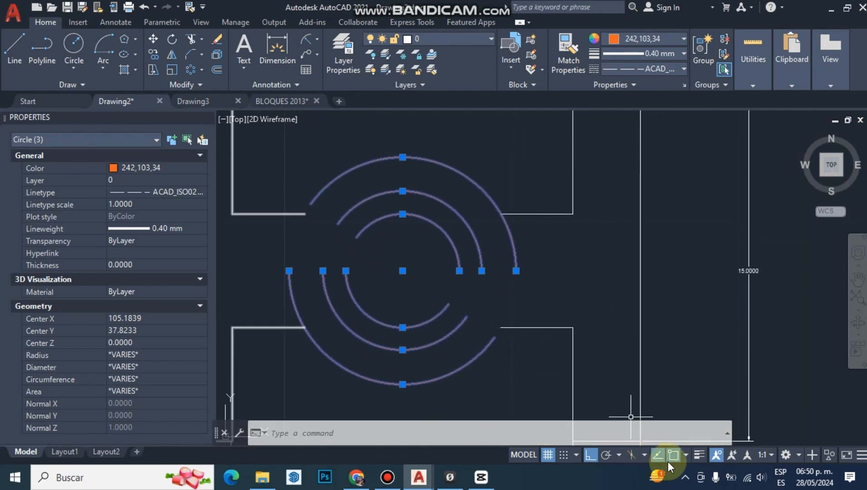
left_click(700, 454)
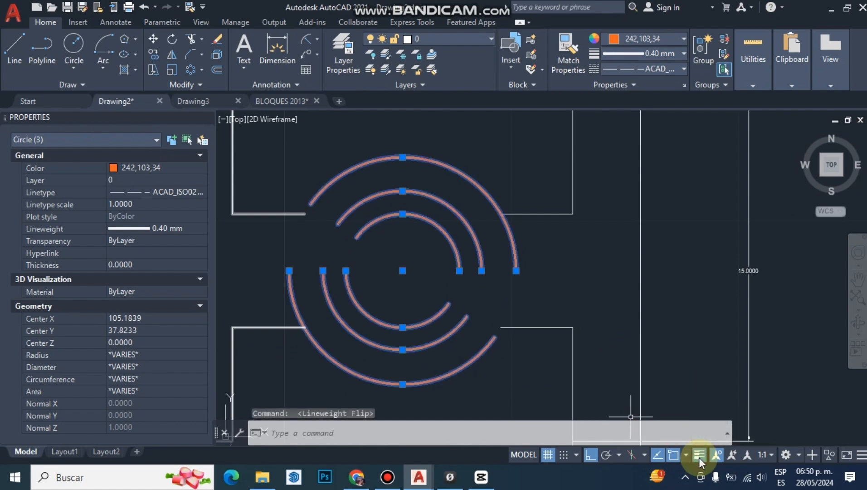
key("Escape")
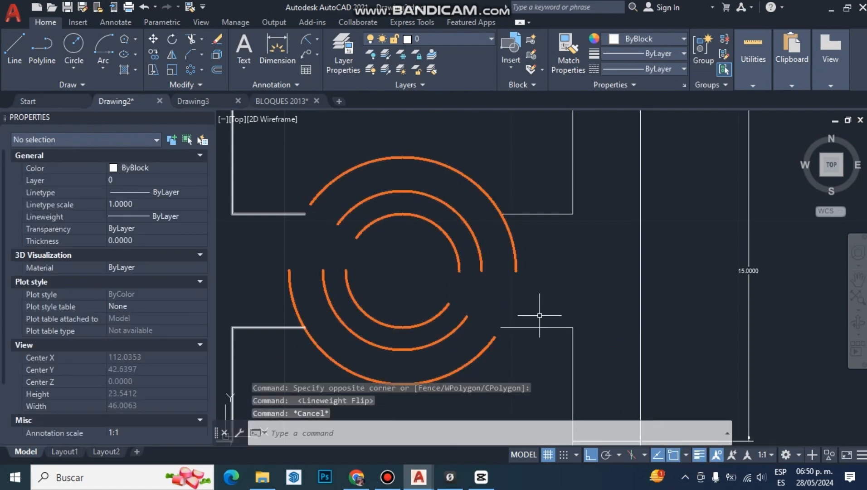
Match the outer orange circle's properties onto the upper arc of the part's left-hand bar.
scroll(540, 315, "down", 3)
scroll(540, 315, "up", 2)
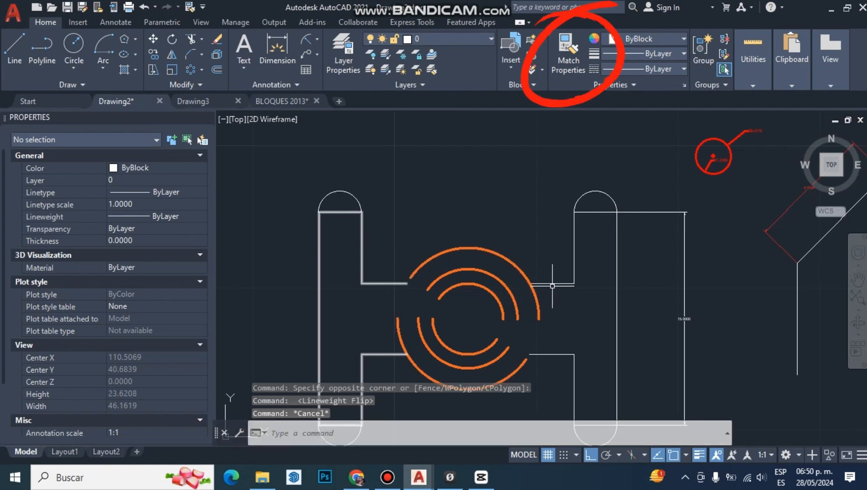
left_click(568, 65)
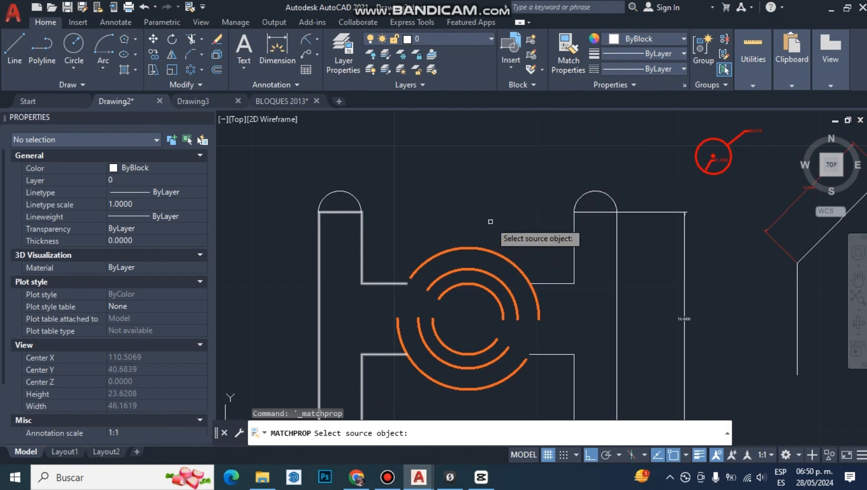
left_click(483, 249)
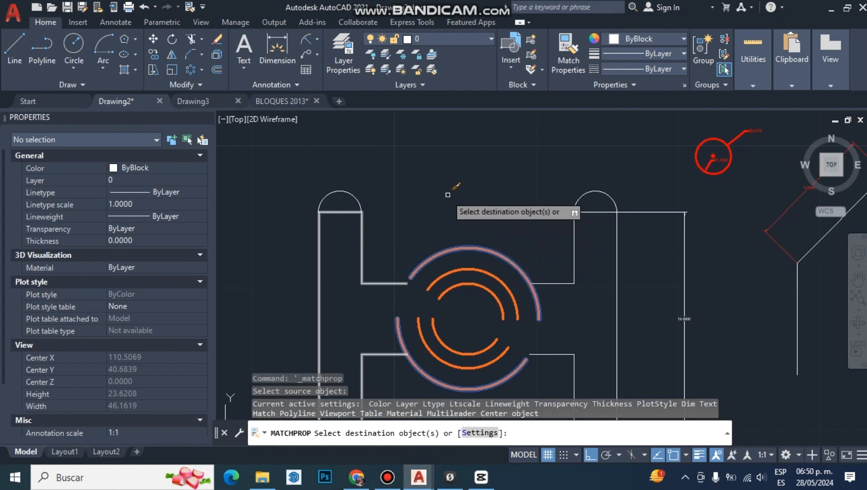
left_click(356, 197)
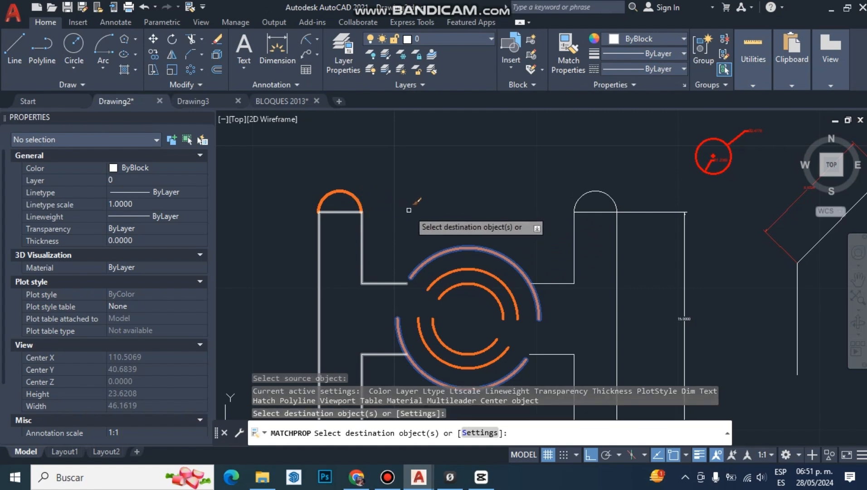
key("Escape")
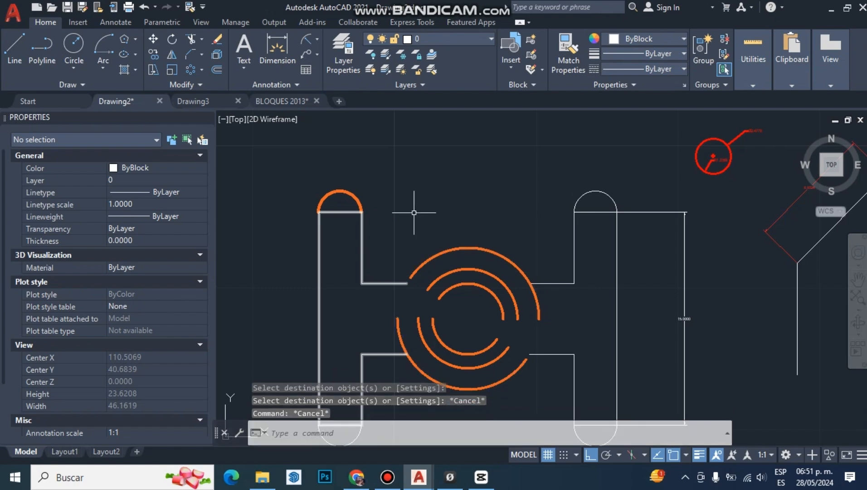
Undo the property match, the lineweight display and the color, lineweight and linetype changes on the concentric circles.
key("ctrl+z")
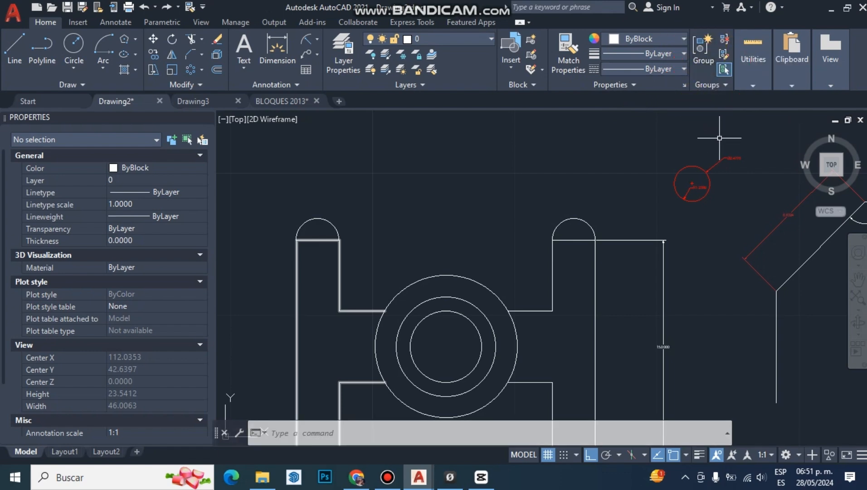
Measure the part's right-hand bar, the red circle and the adjoining vertical and diagonal lines with the Quick measure tool.
middle_click_drag(719, 138, 582, 182)
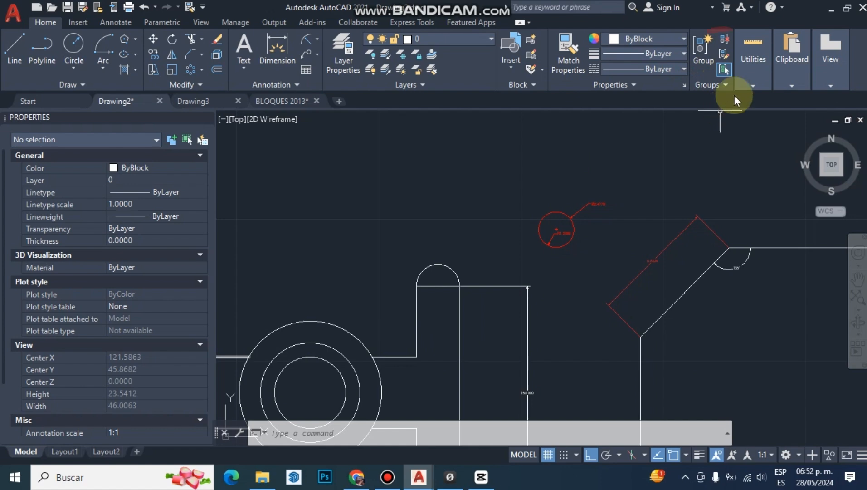
left_click(753, 82)
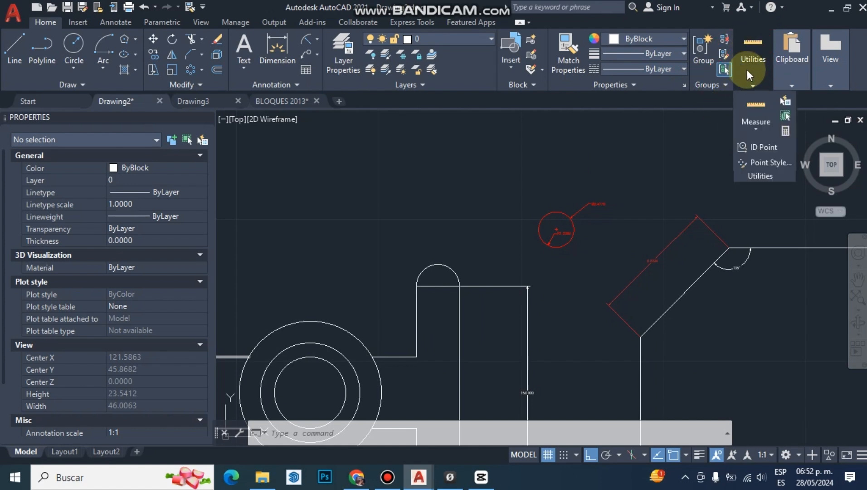
left_click(754, 109)
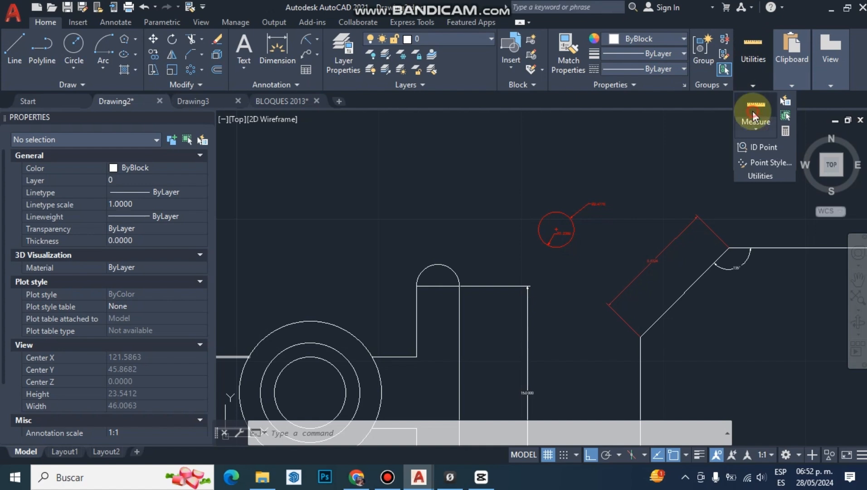
scroll(639, 205, "down", 4)
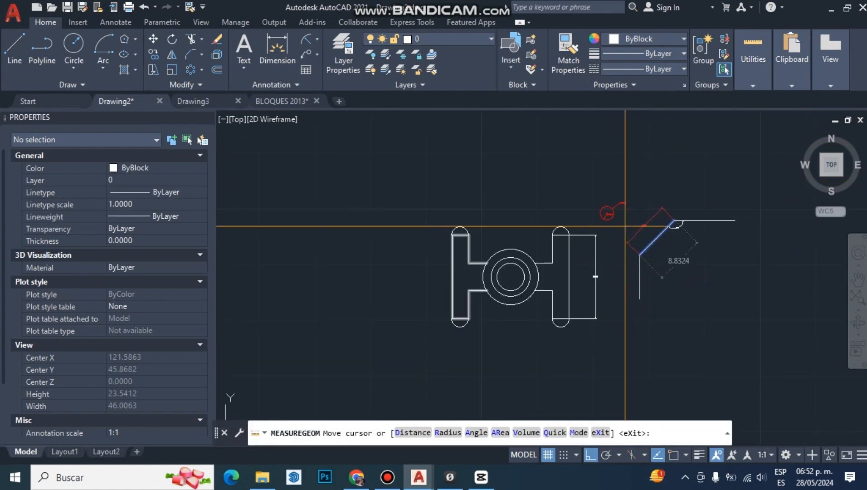
scroll(614, 248, "up", 4)
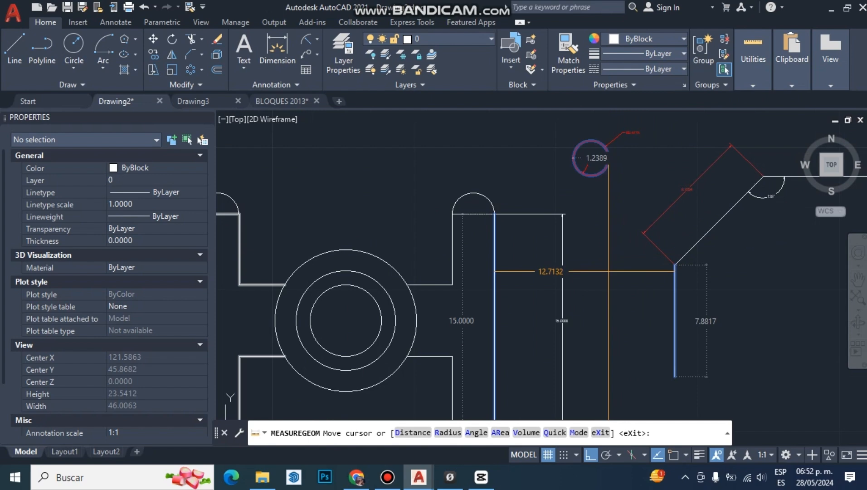
scroll(608, 272, "down", 1)
scroll(626, 253, "up", 3)
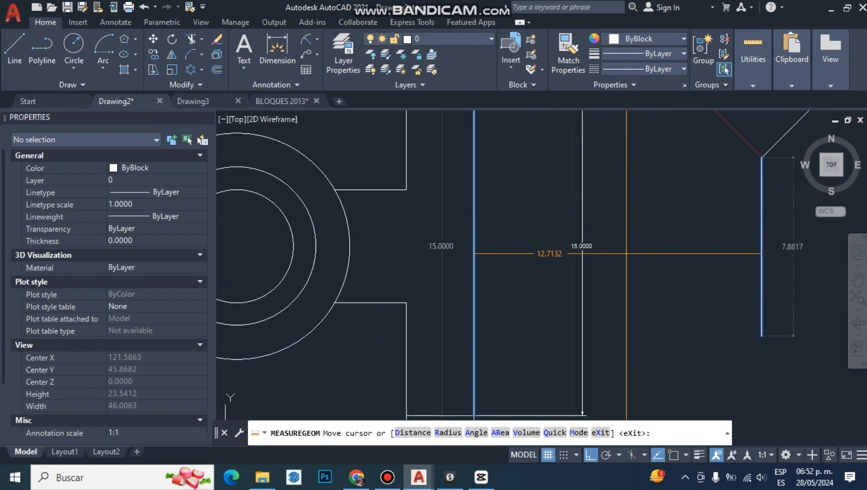
scroll(627, 253, "down", 2)
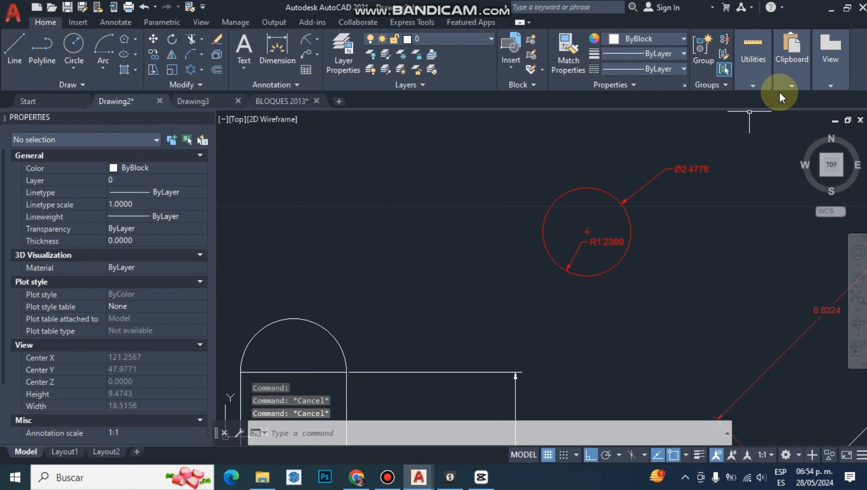
Select all objects in the drawing with Select All.
mouse_move(752, 79)
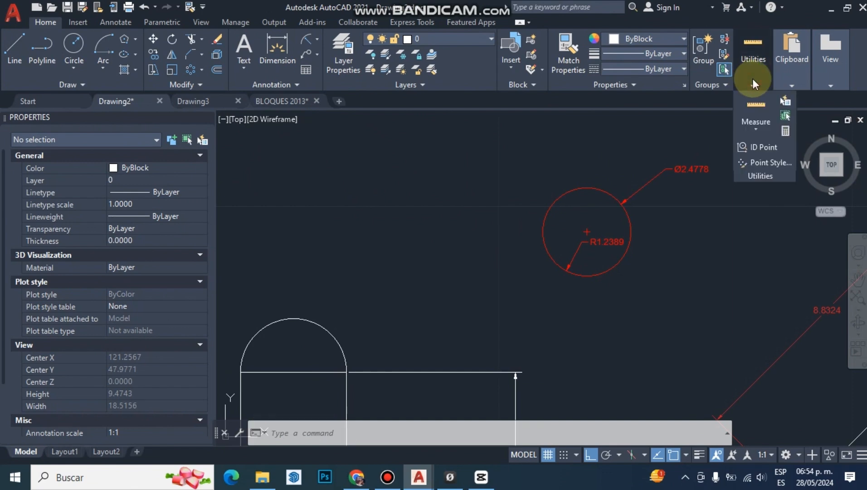
scroll(689, 210, "down", 2)
middle_click_drag(681, 293, 641, 231)
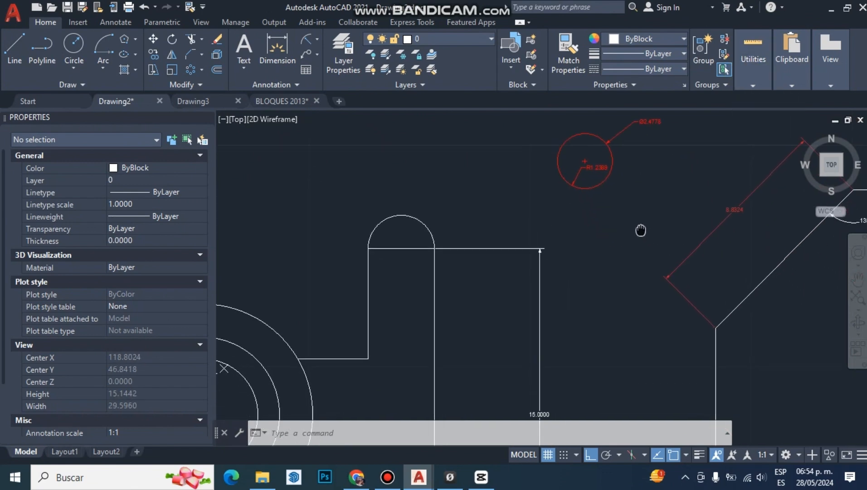
scroll(641, 230, "down", 2)
mouse_move(748, 76)
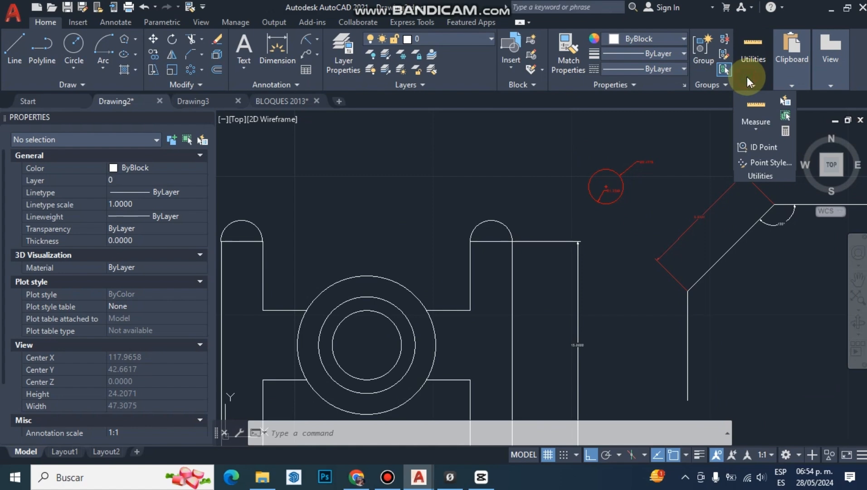
mouse_move(788, 84)
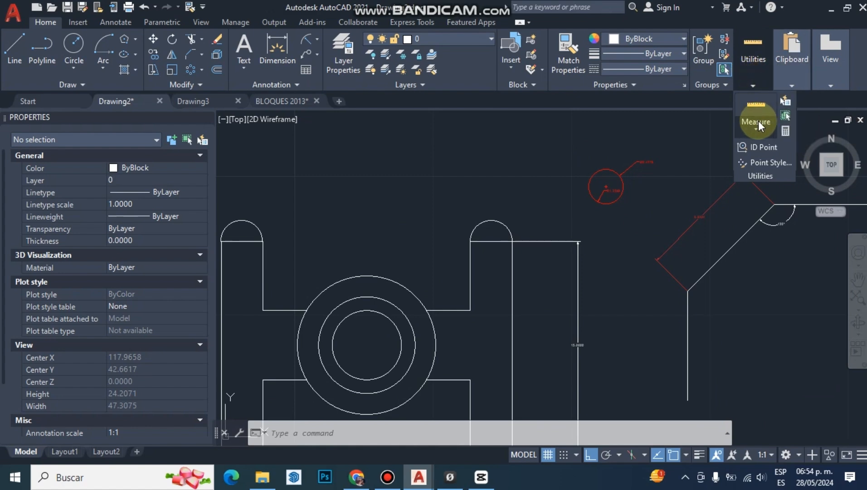
left_click(785, 117)
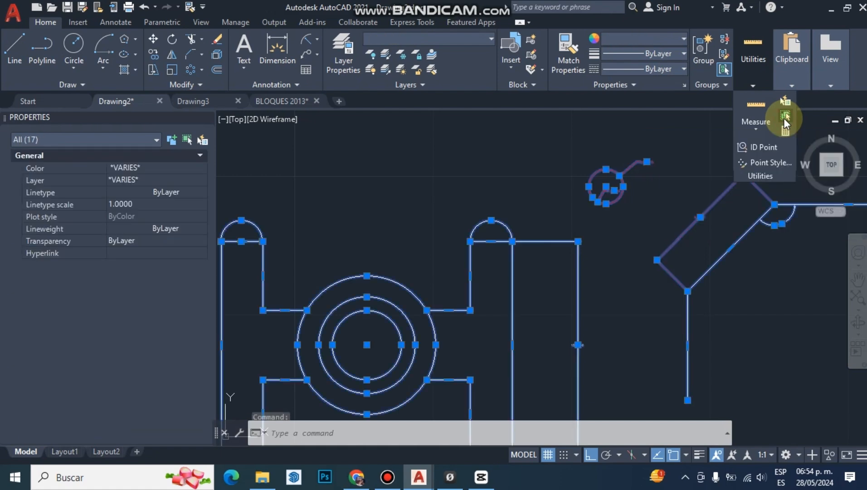
scroll(313, 298, "down", 2)
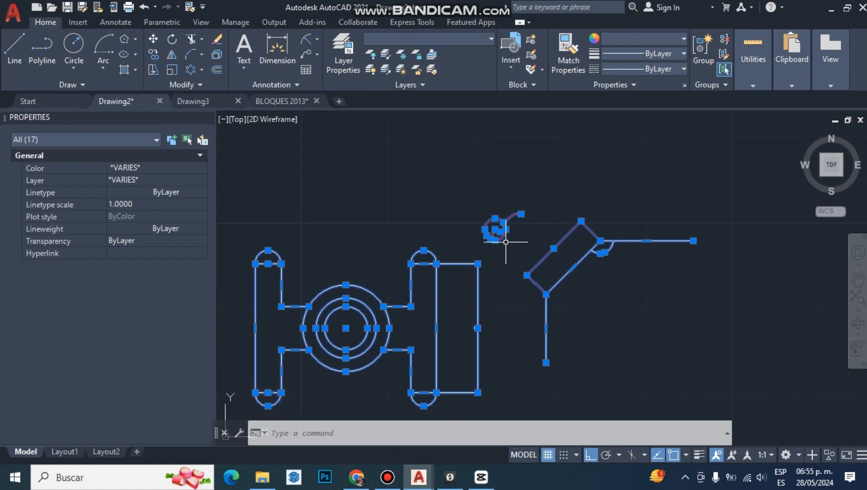
Open the QuickCalc calculator and close it again.
left_click(753, 78)
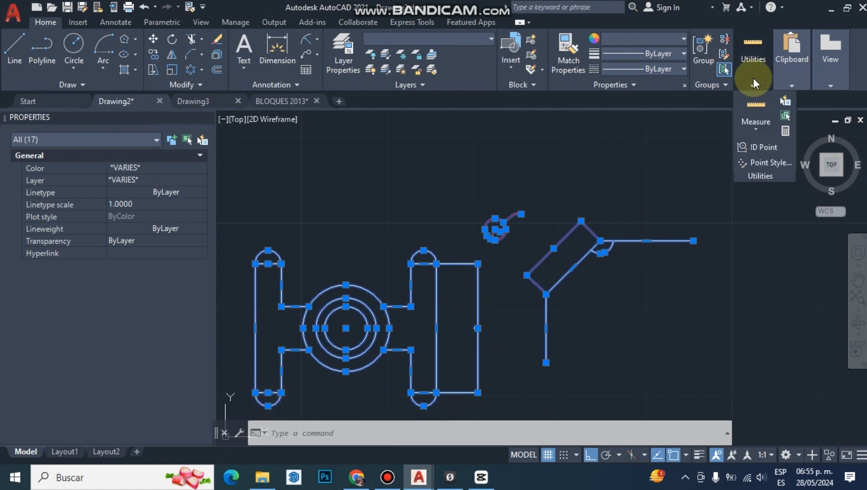
left_click(784, 131)
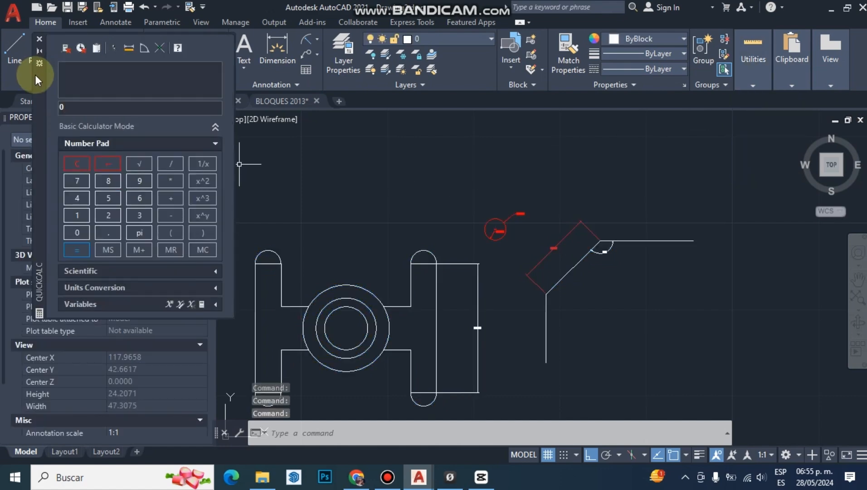
left_click(39, 39)
key("ctrl+8")
key("ctrl+z")
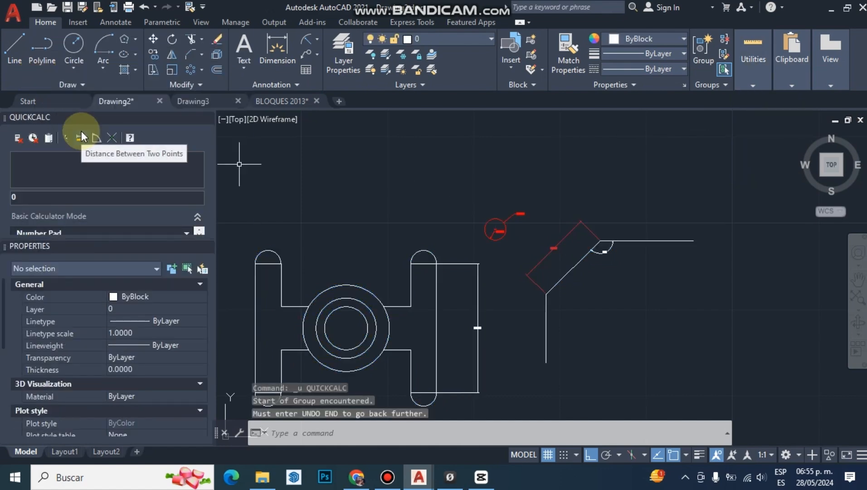
left_click(753, 83)
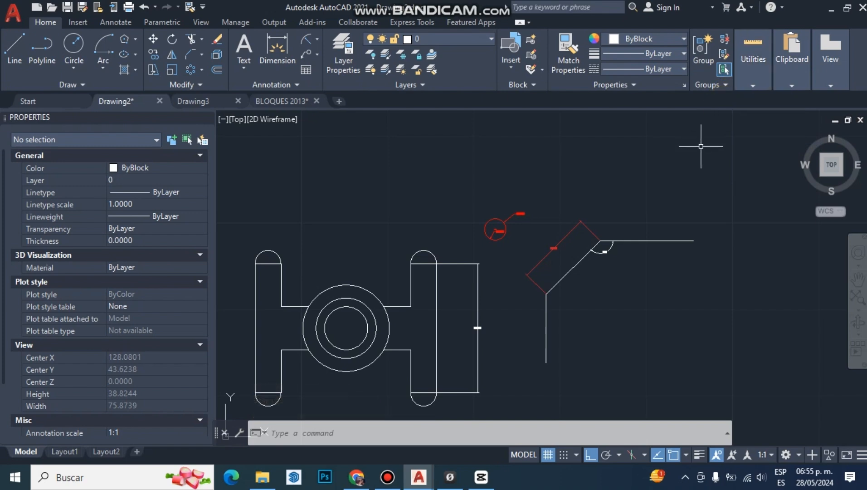
left_click(775, 109)
left_click(790, 85)
Examine the overall arrangement of the house facade elevations in the new drawing.
scroll(493, 225, "up", 6)
scroll(567, 200, "up", 2)
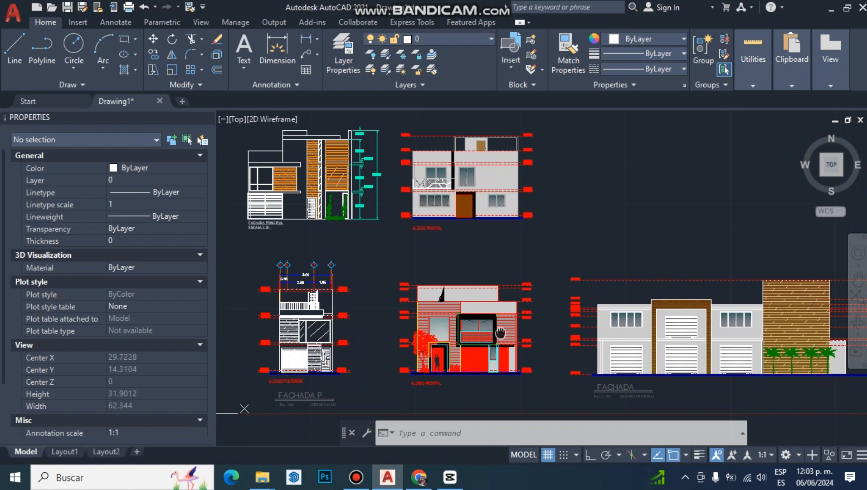
middle_click_drag(501, 333, 506, 339)
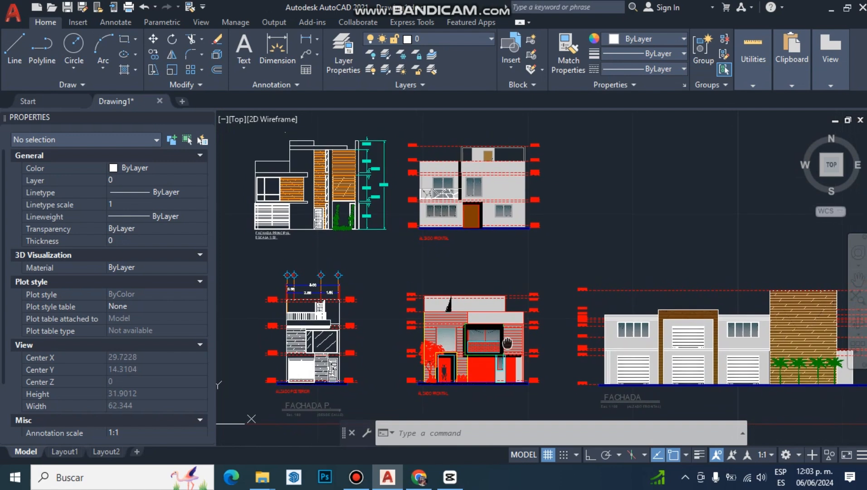
scroll(507, 340, "down", 3)
scroll(507, 341, "up", 2)
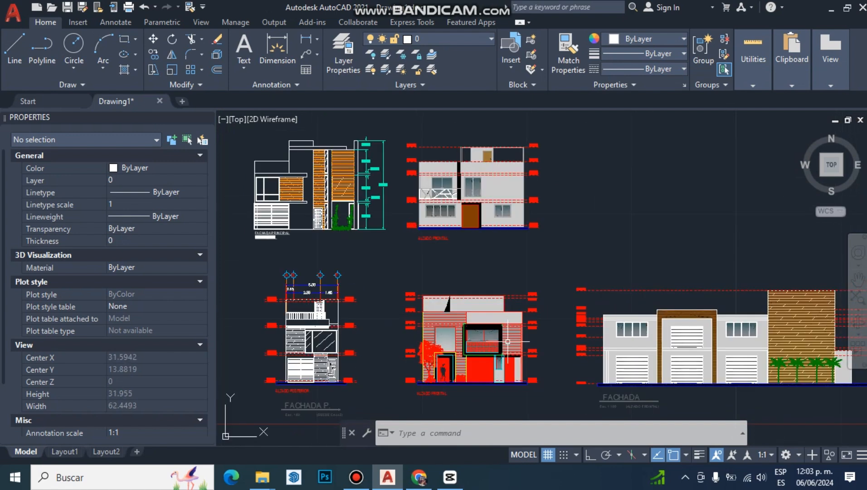
middle_click_drag(408, 279, 472, 288)
mouse_move(496, 315)
middle_mouse_down()
mouse_move(442, 302)
mouse_move(472, 308)
middle_mouse_up()
scroll(459, 319, "down", 2)
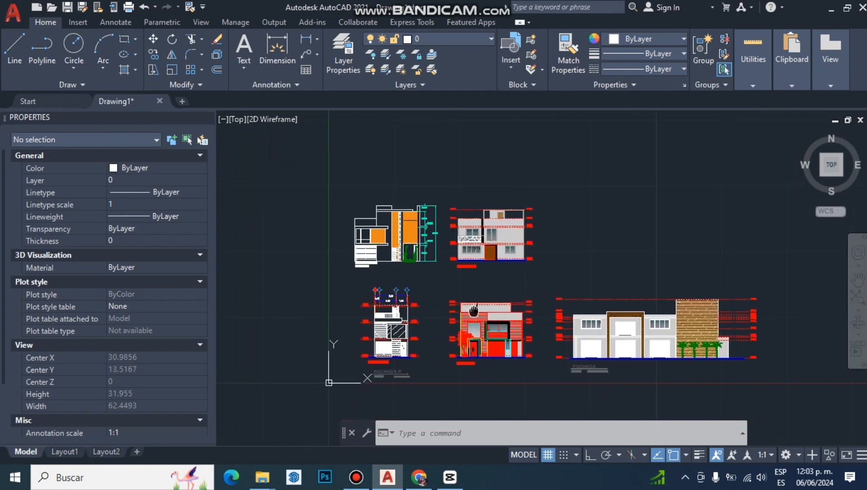
scroll(434, 278, "up", 2)
mouse_move(433, 278)
middle_mouse_down()
mouse_move(449, 283)
mouse_move(412, 271)
mouse_move(420, 273)
middle_mouse_up()
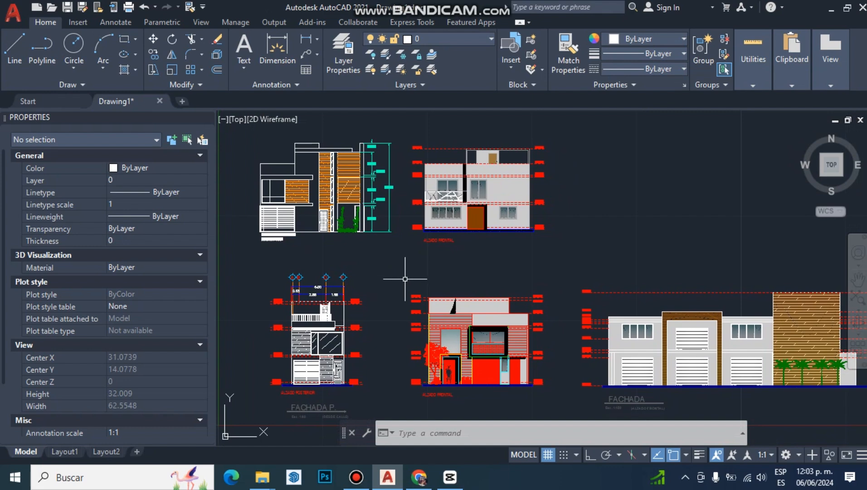
middle_click_drag(470, 287, 485, 291)
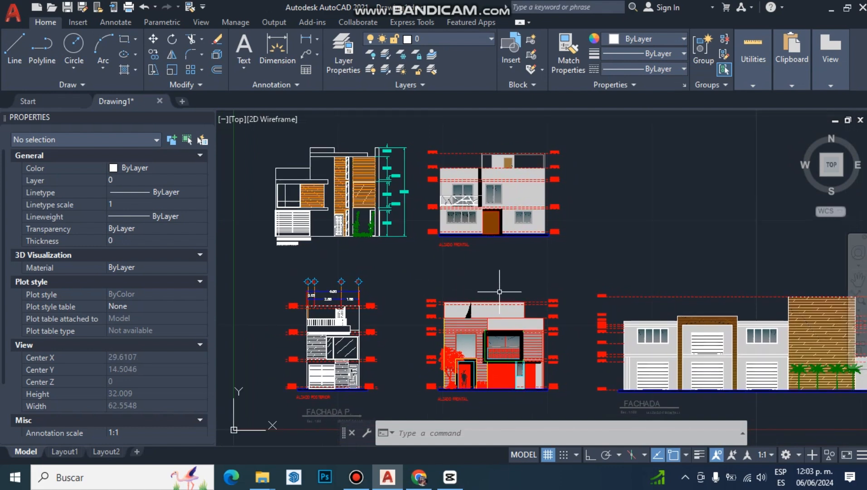
Examine the upper gray ALZADO FRONTAL elevation up close, then compare it with the other facades.
scroll(500, 292, "up", 2)
mouse_move(497, 267)
middle_mouse_down()
mouse_move(451, 337)
mouse_move(464, 374)
middle_mouse_up()
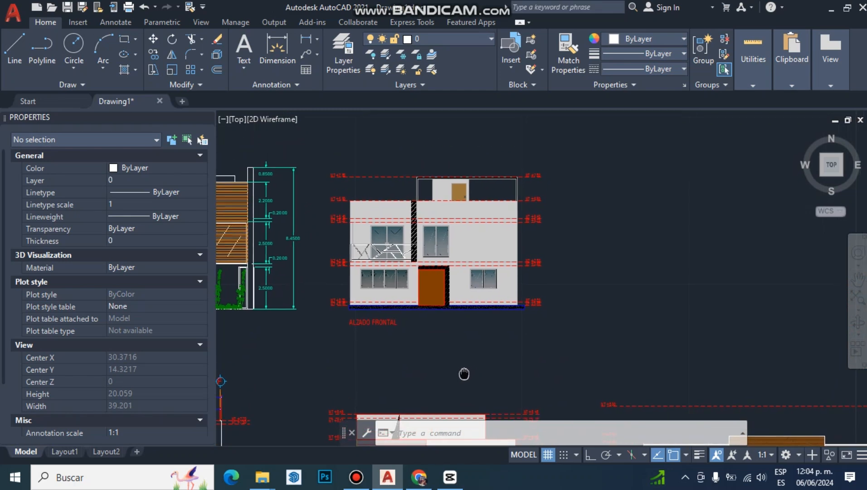
scroll(449, 310, "up", 2)
scroll(449, 310, "down", 2)
middle_click_drag(449, 311, 452, 342)
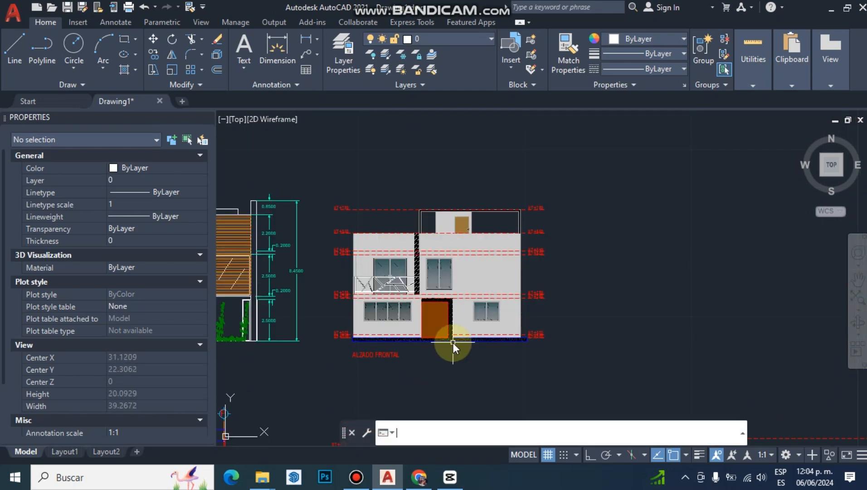
middle_click_drag(452, 342, 452, 339)
scroll(452, 339, "down", 3)
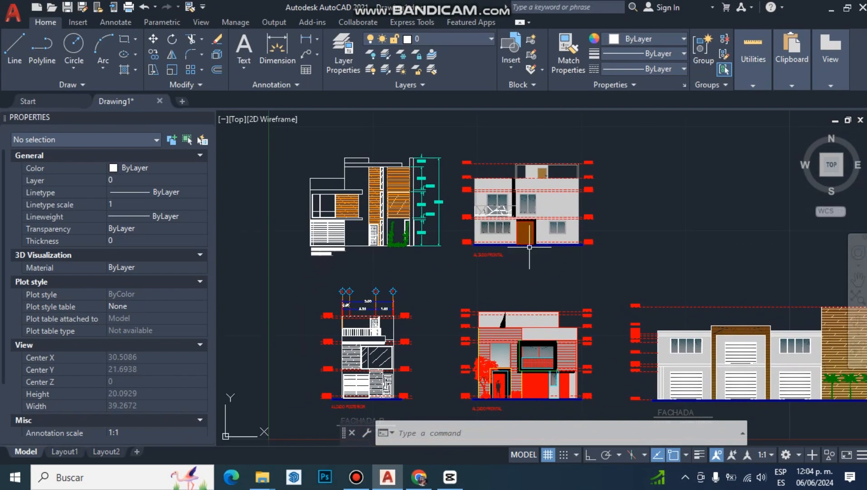
scroll(518, 280, "up", 3)
scroll(524, 315, "down", 3)
mouse_move(524, 316)
middle_mouse_down()
mouse_move(496, 313)
mouse_move(596, 336)
middle_mouse_up()
scroll(495, 312, "down", 2)
scroll(495, 313, "up", 3)
scroll(496, 312, "down", 2)
scroll(596, 336, "down", 1)
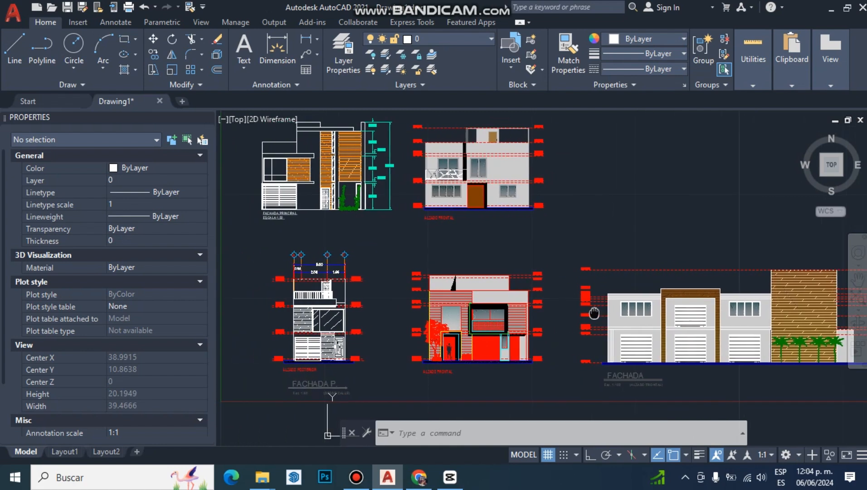
scroll(459, 309, "up", 1)
mouse_move(459, 310)
middle_mouse_down()
mouse_move(533, 320)
mouse_move(490, 317)
middle_mouse_up()
scroll(490, 317, "down", 3)
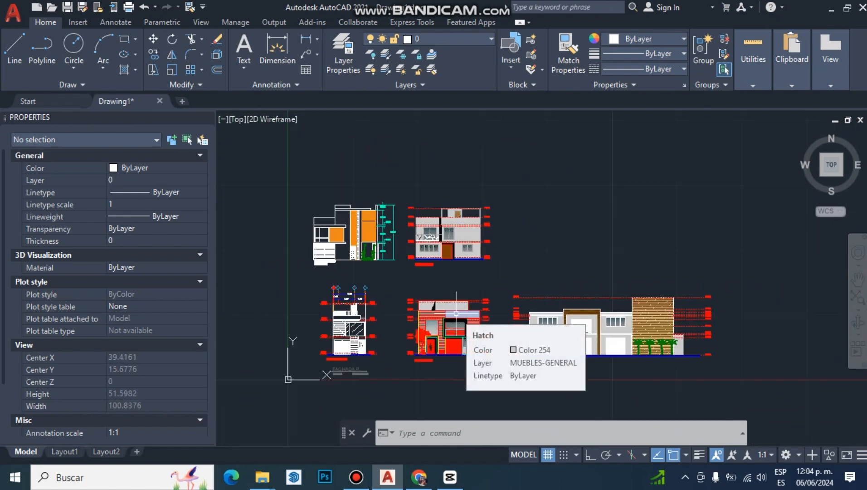